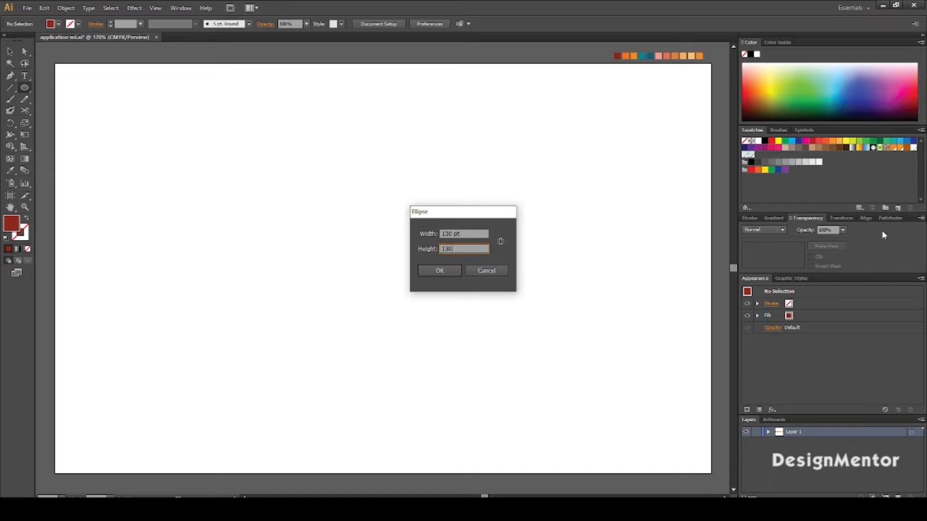
Step: Create a 130 × 130 pt dark red circle and centre it horizontally and vertically on the artboard
left_click(439, 271)
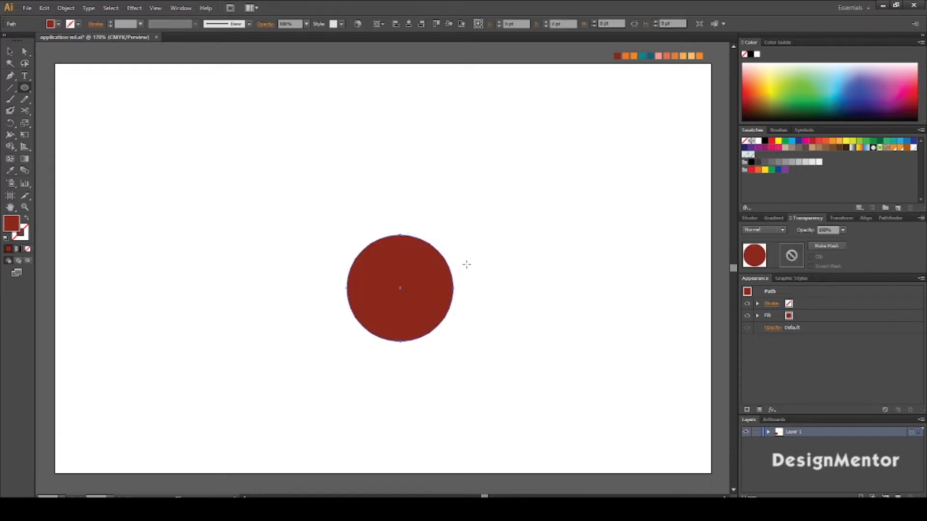
left_click(864, 219)
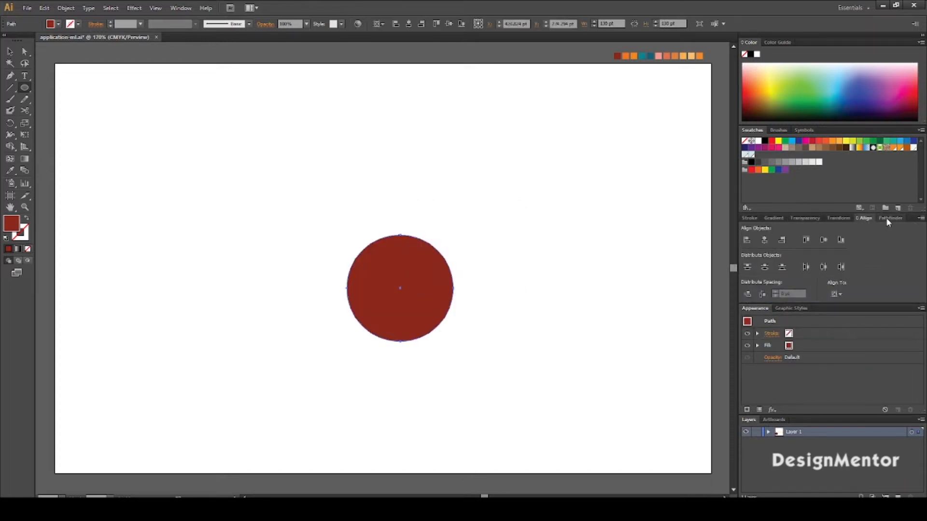
left_click(764, 240)
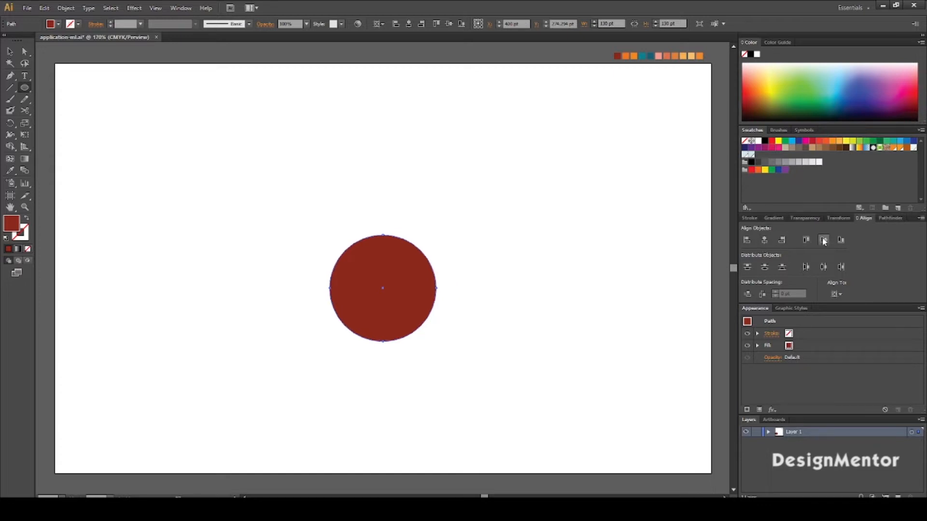
left_click(824, 240)
key("v")
left_click(511, 275)
left_click(367, 241)
left_click(564, 203)
left_click(415, 236)
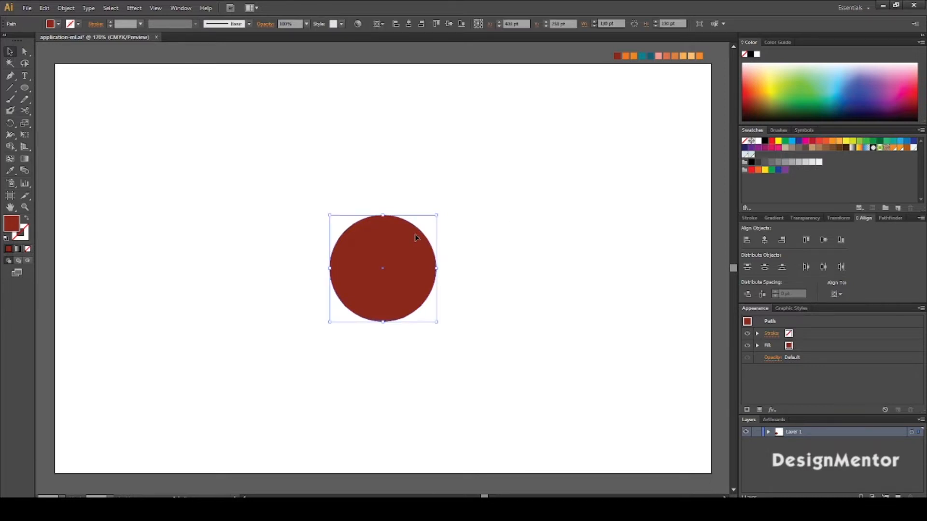
Step: Copy the dark red circle, paste it in front and move the copy straight up to the artboard's upper edge
left_click(517, 227)
left_click(408, 239)
left_click(44, 8)
left_click(60, 54)
left_click(44, 8)
left_click(77, 75)
key("shift+Up")
key("shift+Up")
key("shift+Up")
key("shift+Up")
key("shift+Up")
key("shift+Up")
key("shift+Up")
key("shift+Up")
key("shift+Up")
key("shift+Up")
key("shift+Up")
key("shift+Up")
key("shift+Up")
key("shift+Up")
key("shift+Up")
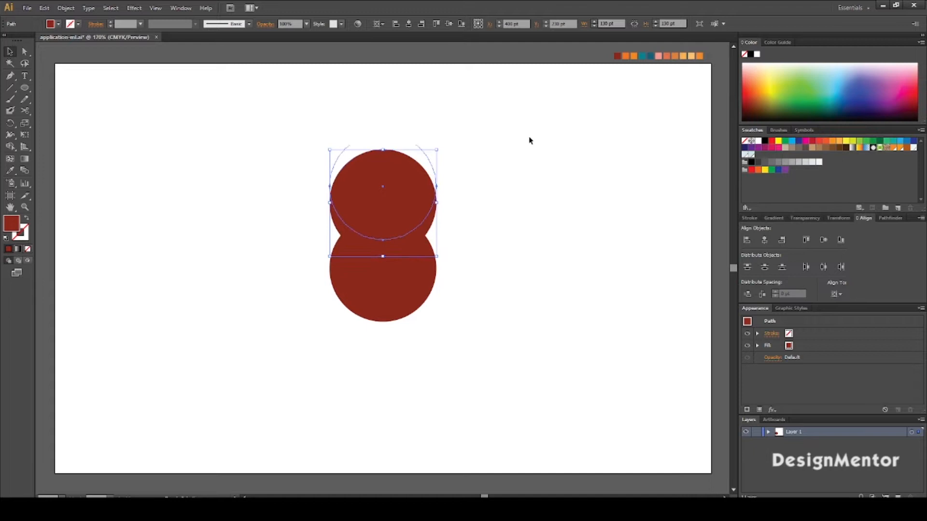
key("shift+Up")
key("shift+Up")
key("shift+Up")
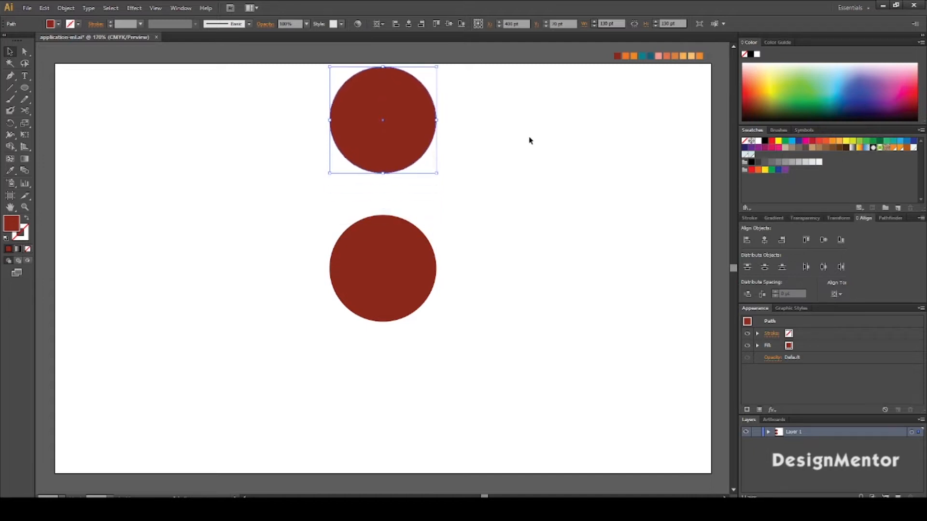
Step: Set the upper circle's width and height to 100 pt
left_click(483, 128)
left_click(429, 112)
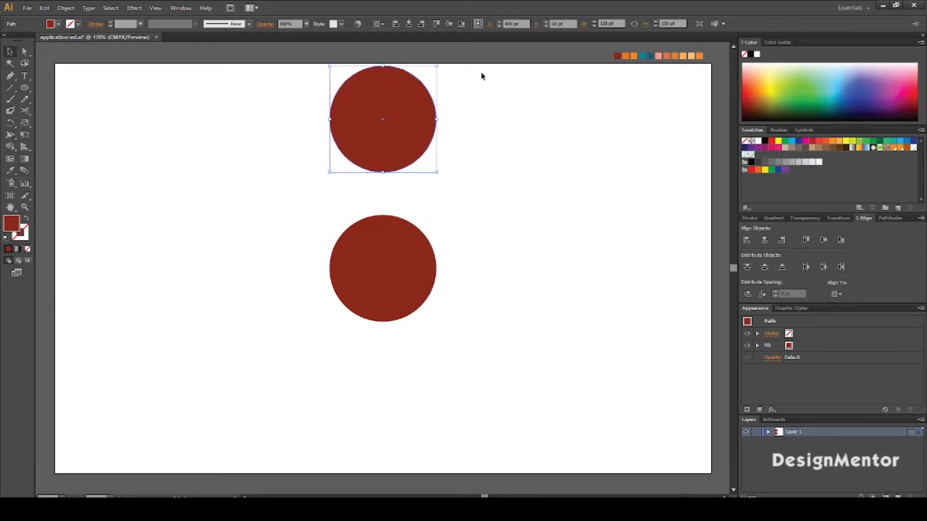
left_click(613, 23)
type("600")
key("Tab")
type("100")
key("Return")
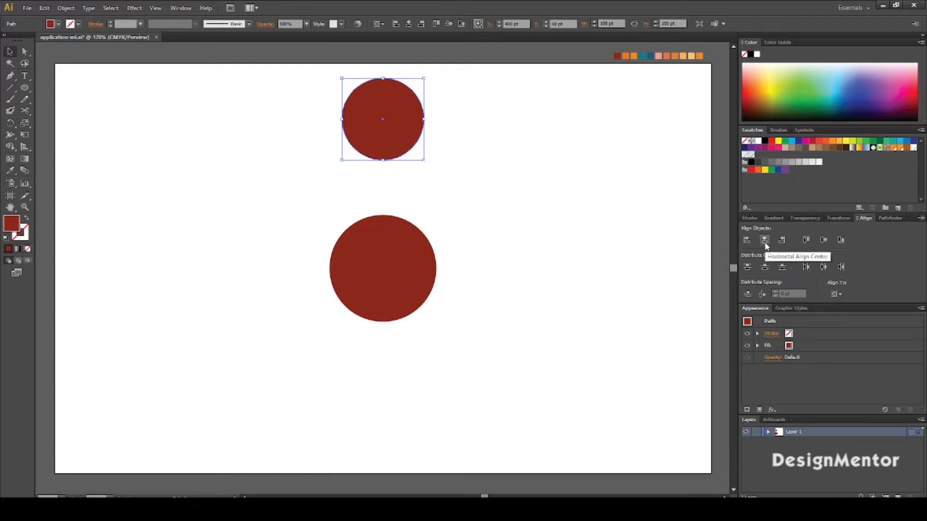
Step: Nudge the 100 pt circle upward by 12 pt
key("Up")
key("Up")
key("Up")
key("Up")
key("Up")
key("Up")
key("Up")
key("Up")
key("Up")
key("Up")
key("Up")
key("Up")
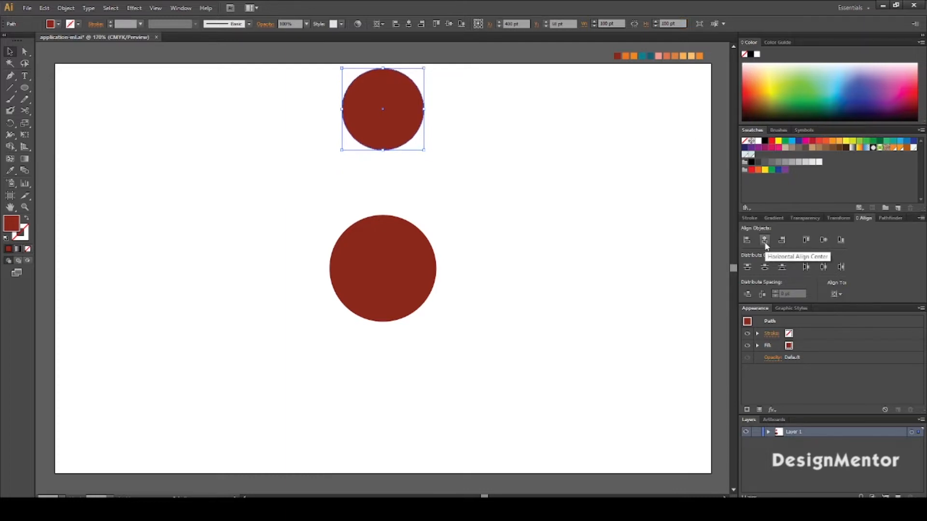
Step: Fill the upper circle with the first orange of the palette squares above the artboard, using the Eyedropper
left_click(474, 180)
left_click(399, 121)
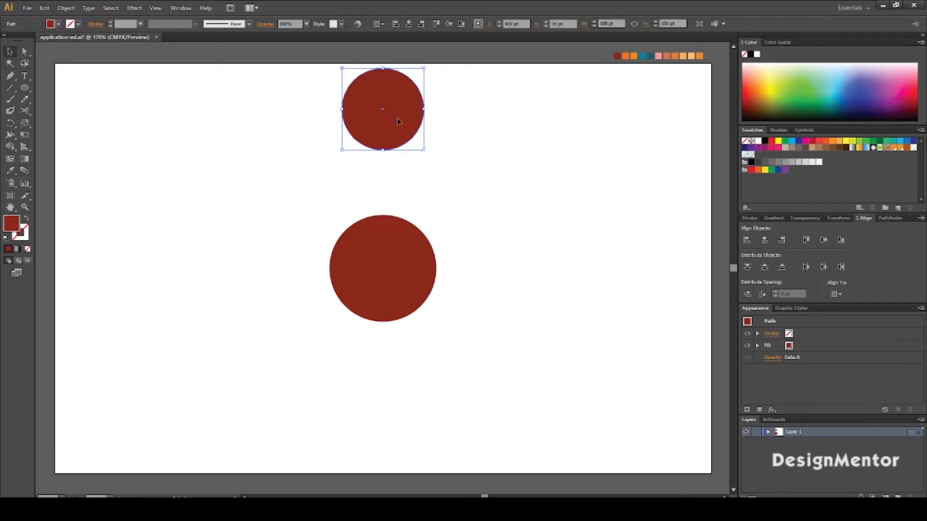
key("i")
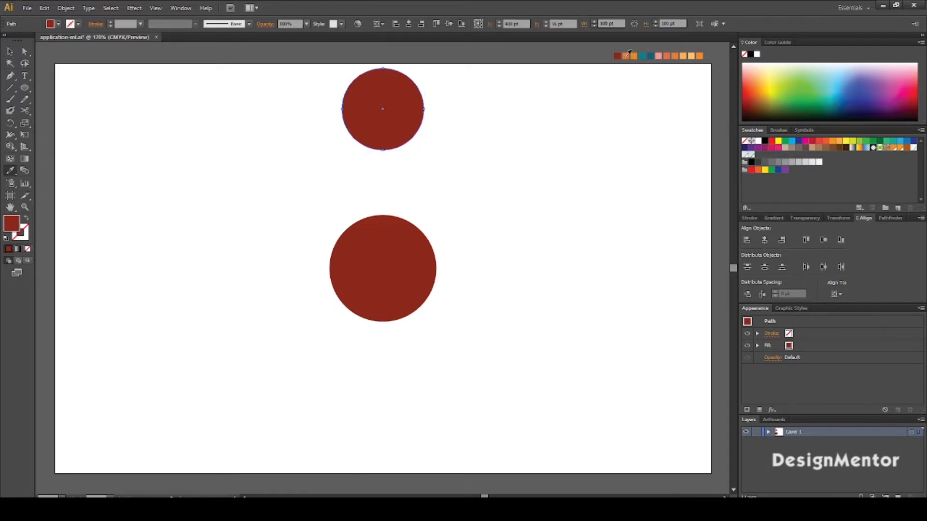
left_click(626, 56)
key("v")
left_click(513, 136)
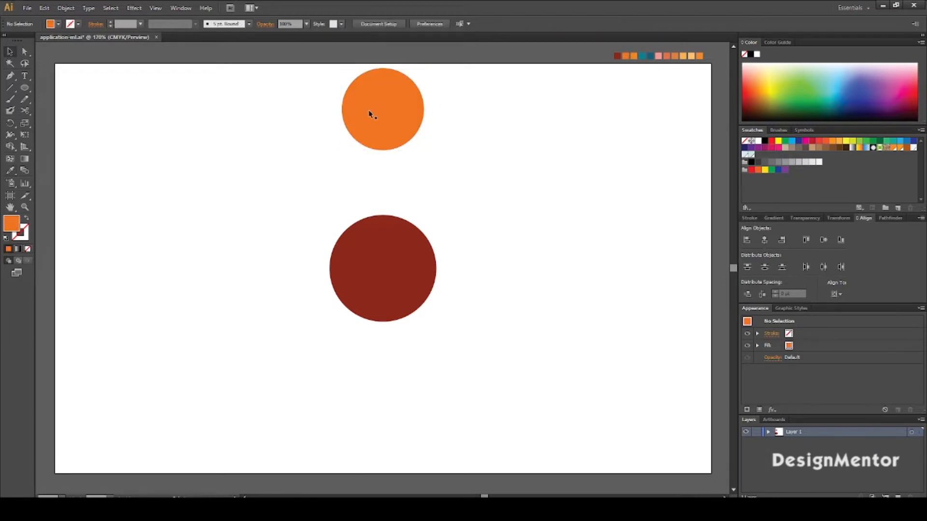
left_click(370, 114)
left_click(525, 175)
Step: Set up the Line Segment tool with a black stroke
left_click(9, 87)
left_click(77, 24)
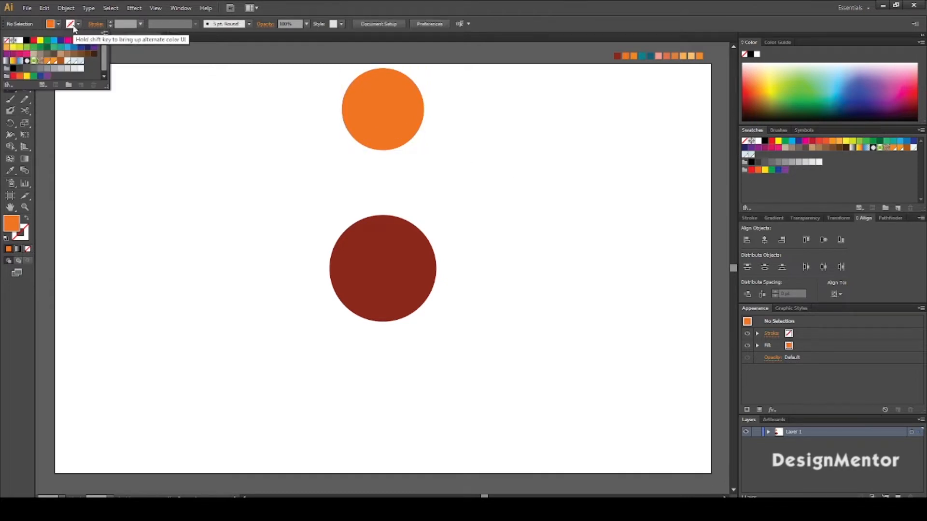
left_click(26, 42)
left_click_drag(316, 265, 478, 265)
key("v")
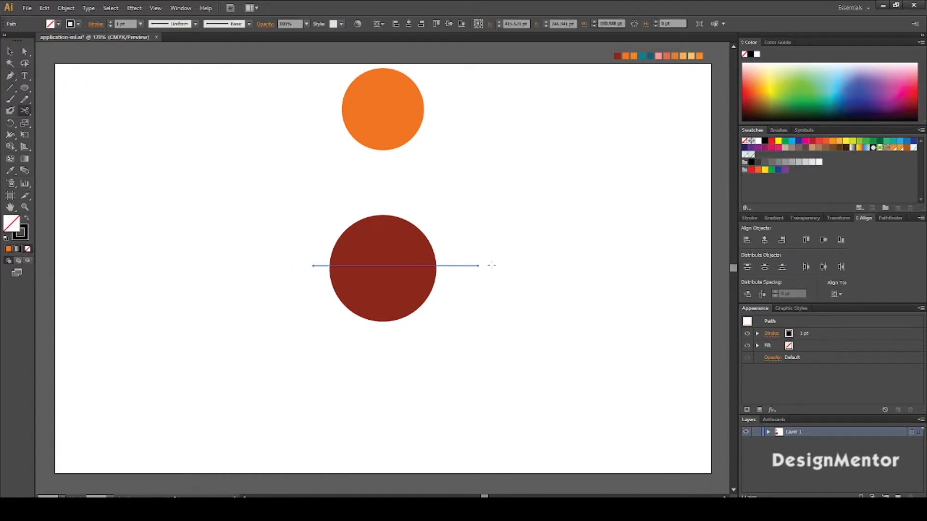
key("Delete")
Step: Draw a horizontal line about 213 pt long across the dark red circle and centre it on the artboard both ways
left_click(9, 88)
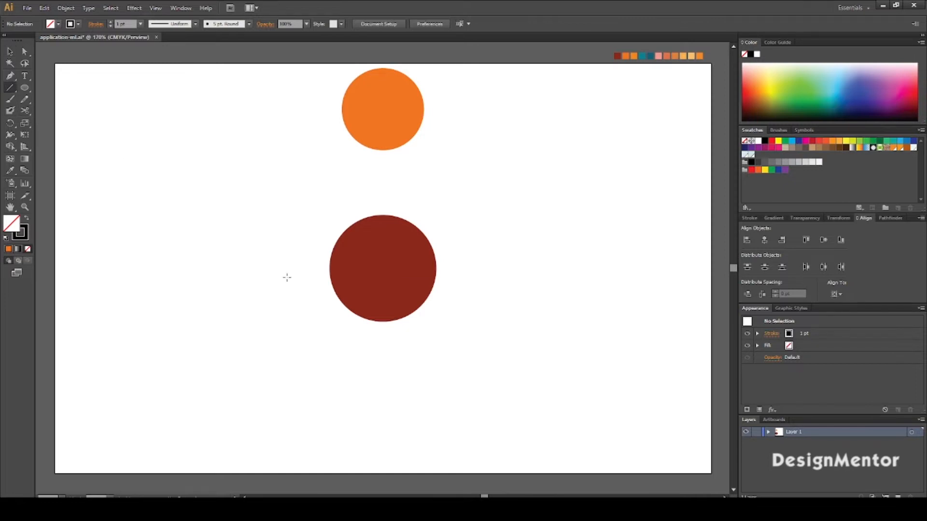
left_click_drag(293, 274, 468, 275)
key("v")
left_click(496, 279)
left_click(465, 275)
left_click(765, 240)
left_click(823, 240)
Step: Duplicate the horizontal line, rotate the copy 90° to vertical and centre it on the artboard
key("ctrl+shift+b")
key("ctrl+shift+b")
key("ctrl+shift+b")
key("ctrl+shift+b")
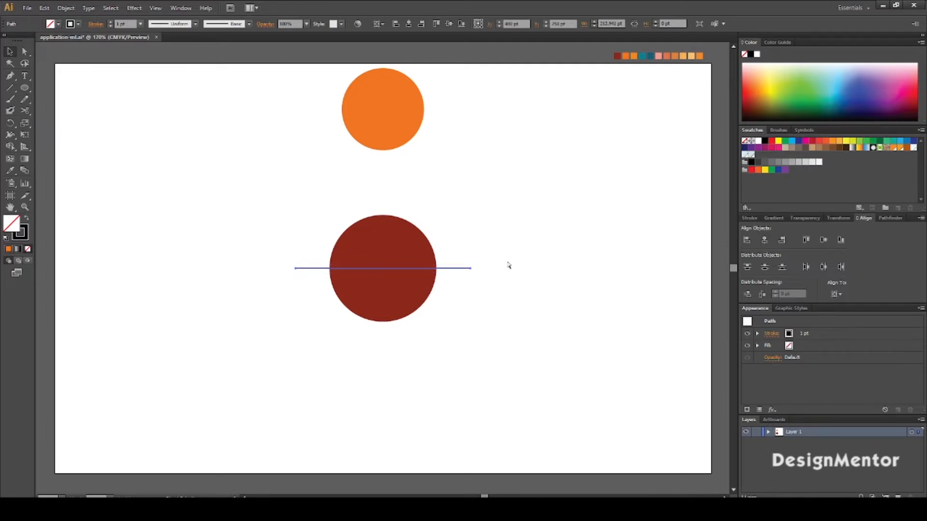
left_click_drag(472, 260, 391, 338)
left_click(764, 240)
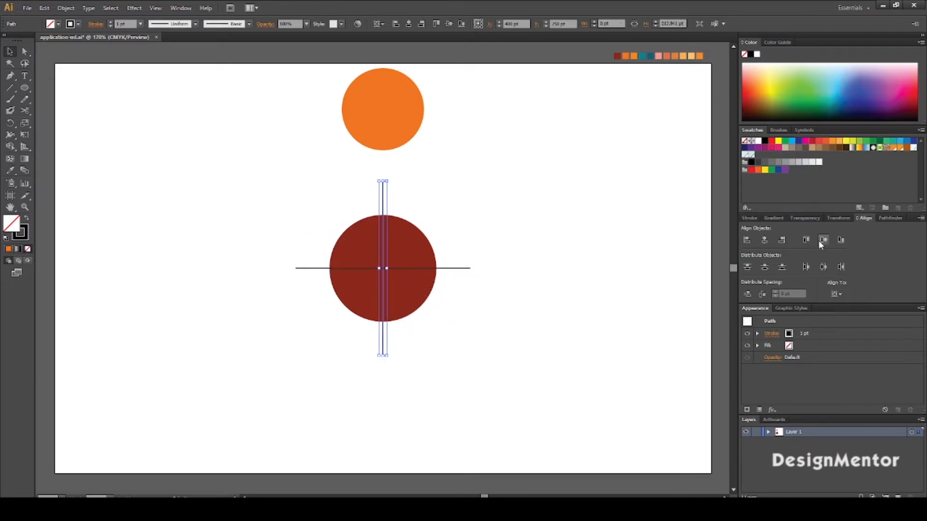
left_click(579, 246)
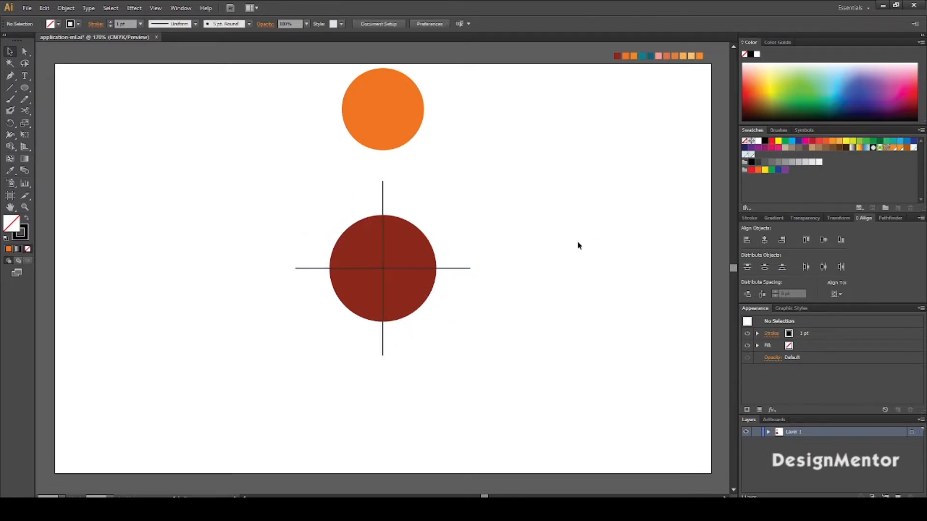
Step: Make a copy of the orange circle rotated 32.7° about the centre of the dark red circle
left_click(375, 112)
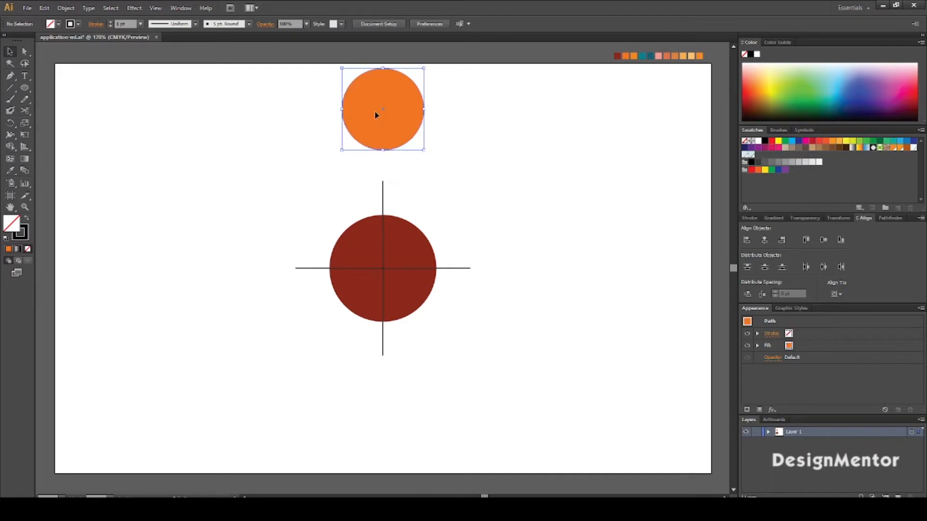
left_click(12, 124)
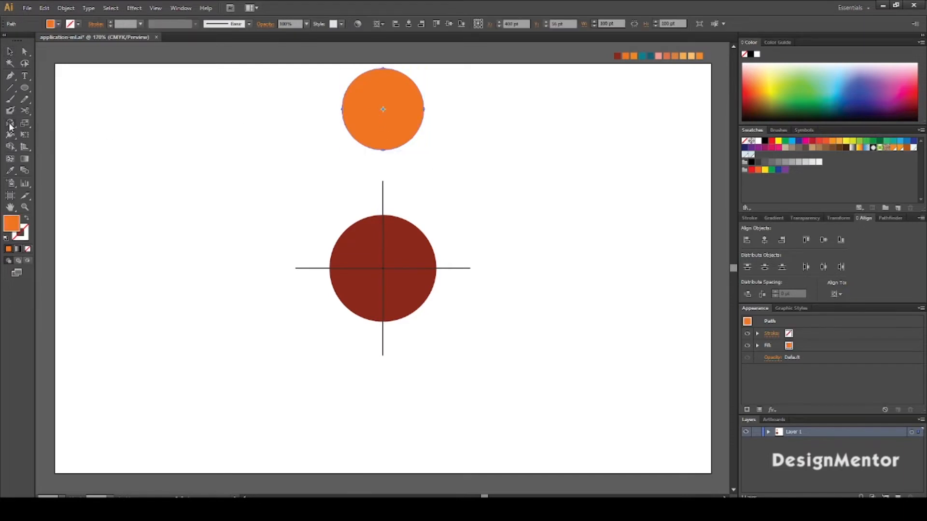
left_click(9, 124)
left_click(29, 124)
left_click(383, 269, "alt")
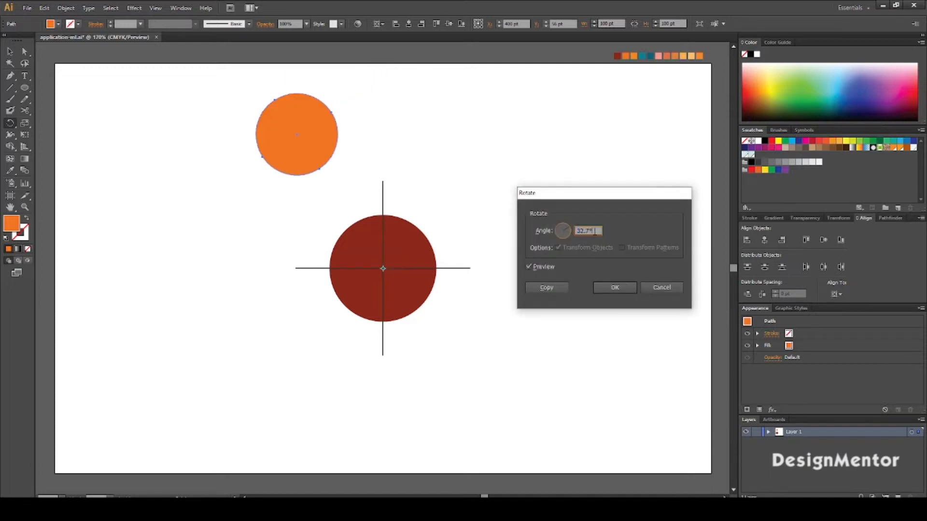
left_click(545, 288)
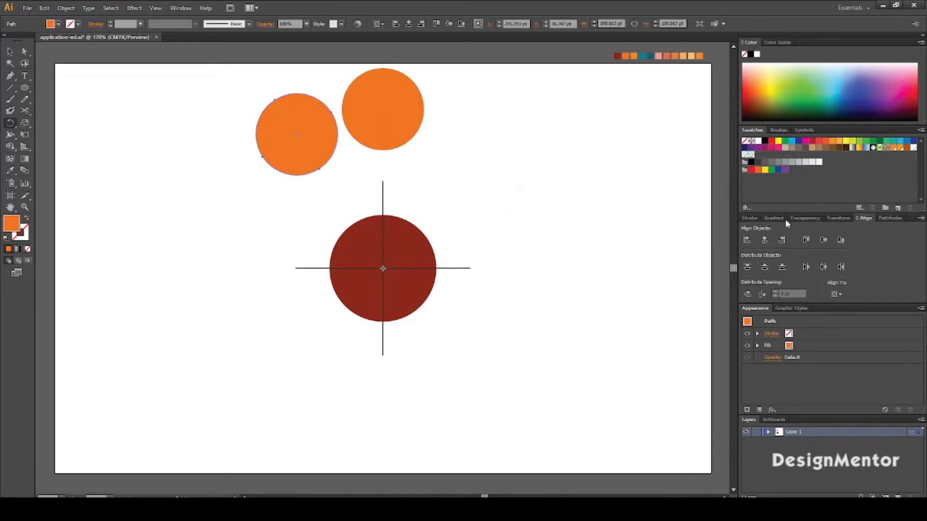
left_click(10, 51)
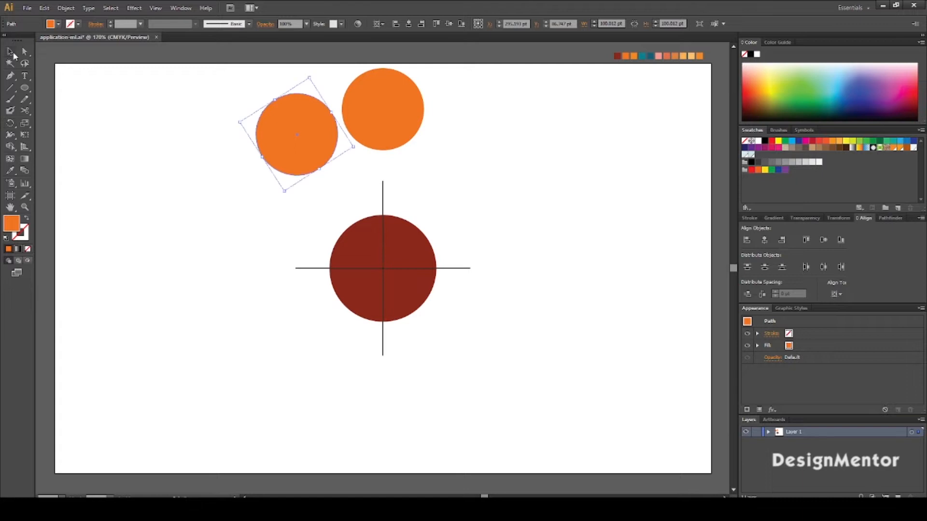
Step: Repeat the rotated copy until eleven orange circles form a full ring around the dark red circle
key("ctrl+shift+b")
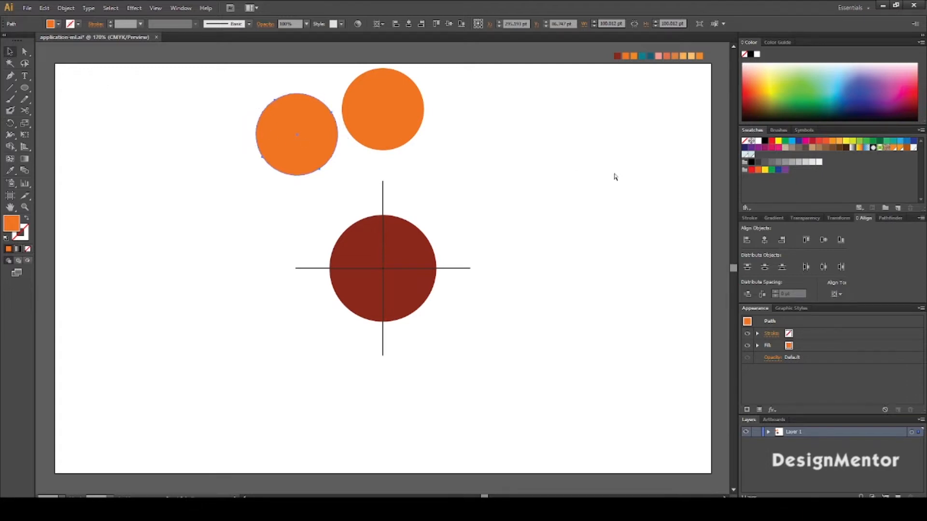
key("ctrl+d")
key("ctrl+d")
key("ctrl+d")
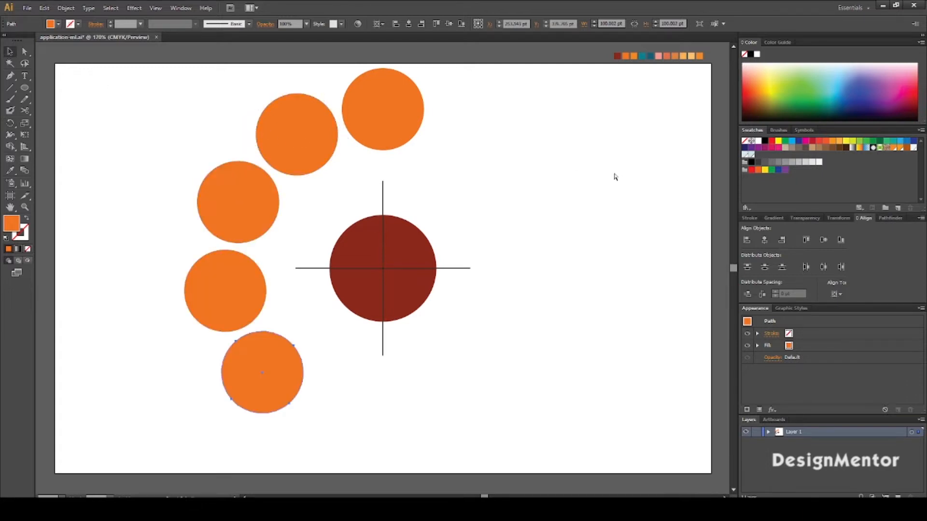
key("ctrl+d")
key("ctrl+d")
key("ctrl+d")
key("ctrl+d")
key("ctrl+d")
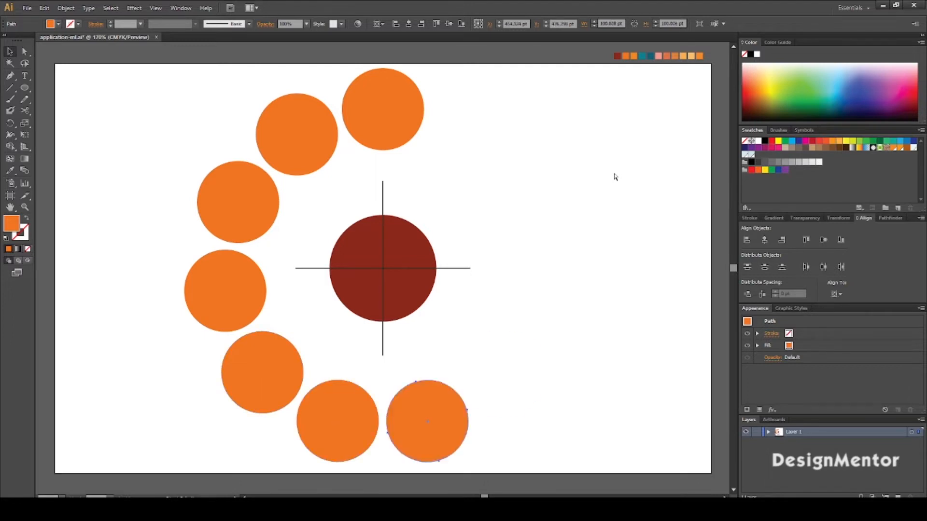
key("ctrl+d")
key("ctrl+shift+b")
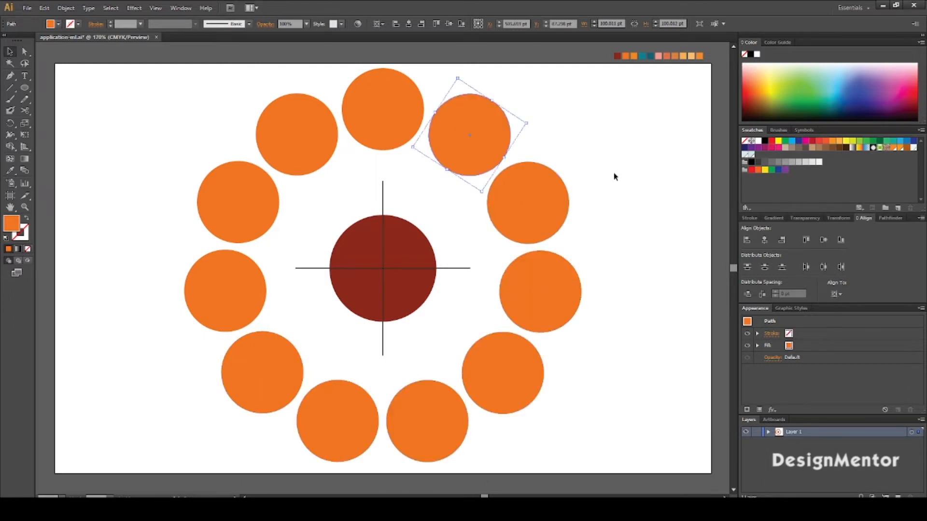
Step: Shorten the vertical line at both ends so it spans exactly the height of the dark red circle
left_click(425, 191)
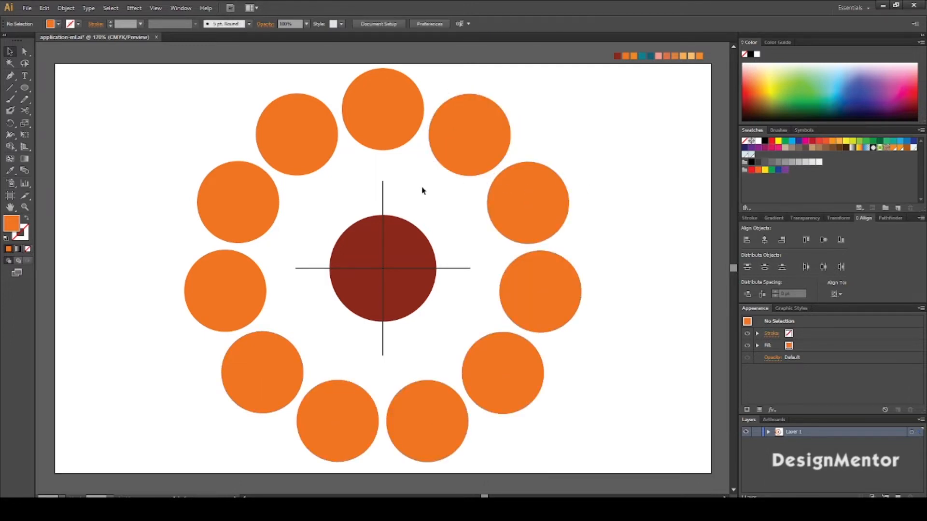
left_click(383, 194)
left_click(388, 206)
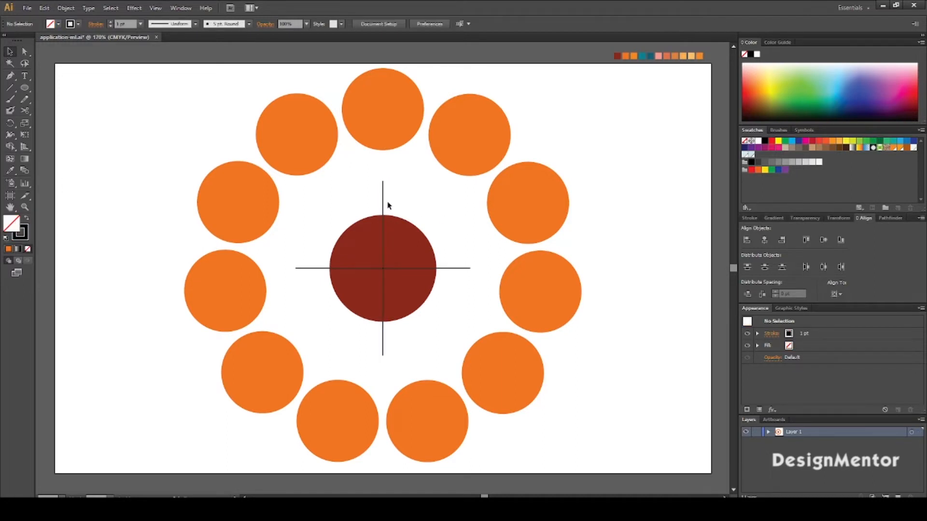
left_click(383, 198)
left_click(385, 182)
left_click(383, 193)
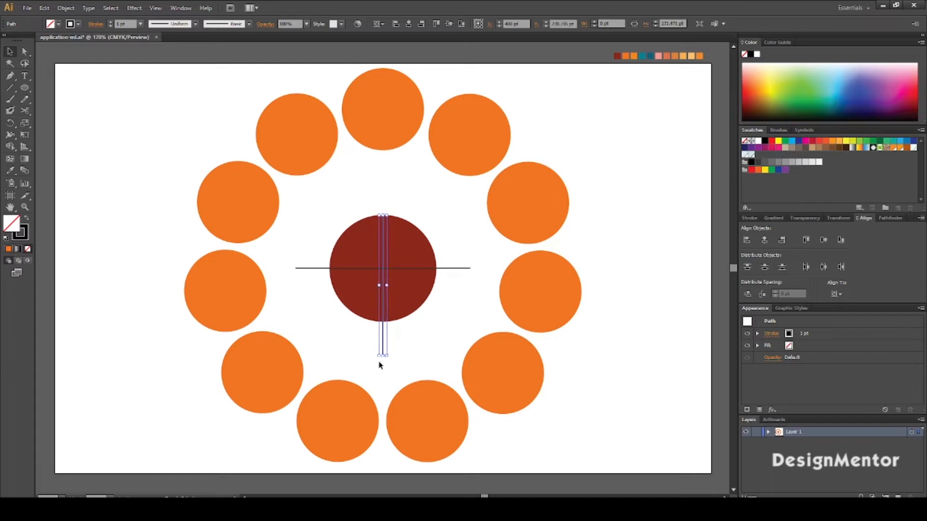
left_click_drag(382, 358, 383, 321)
Step: Shorten the horizontal line at both ends so it extends only slightly beyond the dark red circle
left_click(455, 269)
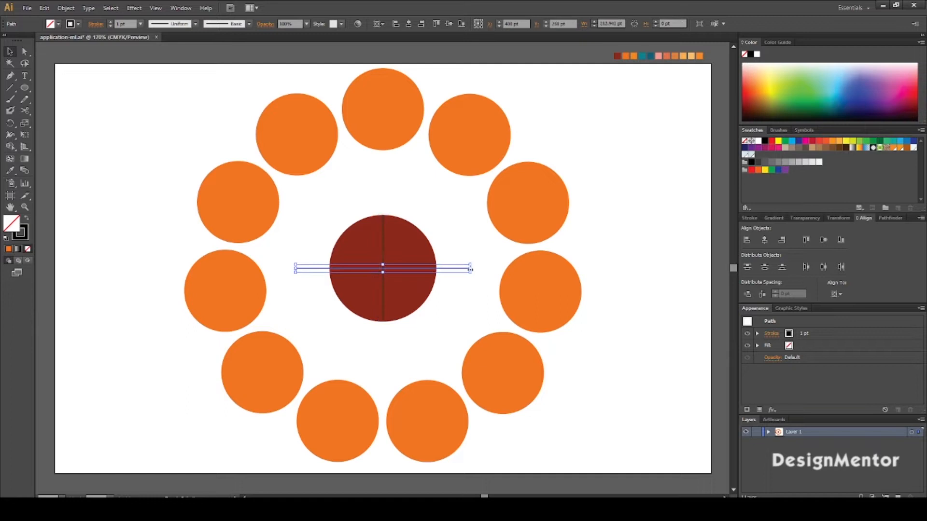
left_click_drag(471, 268, 445, 268)
left_click_drag(295, 269, 324, 269)
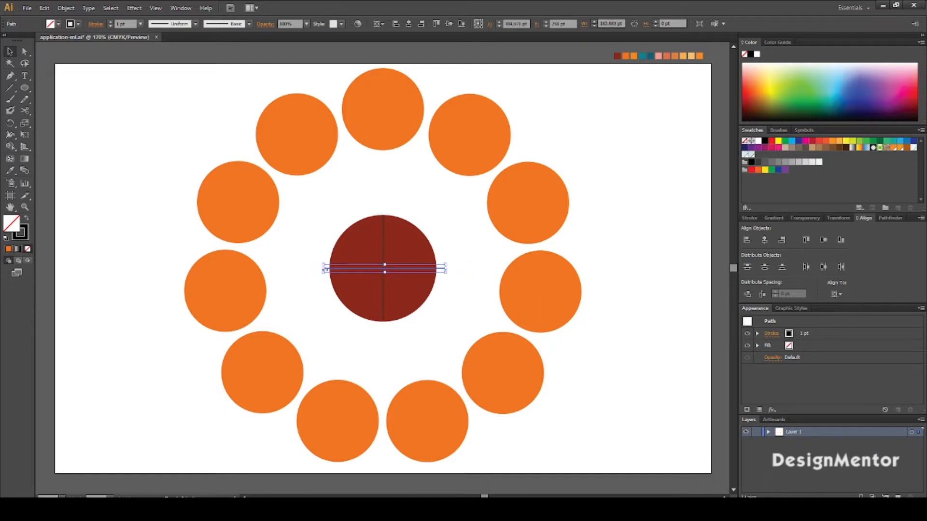
left_click(654, 272)
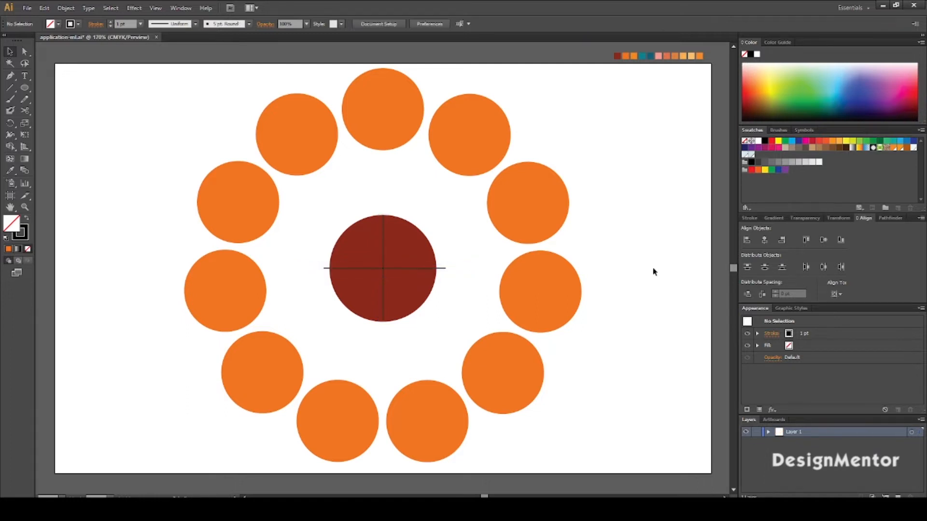
Step: Recolour the first ring circle counterclockwise from the top lighter orange and the following one teal, sampling the palette squares with the Eyedropper
left_click(390, 123)
left_click(311, 138)
key("i")
left_click(635, 55)
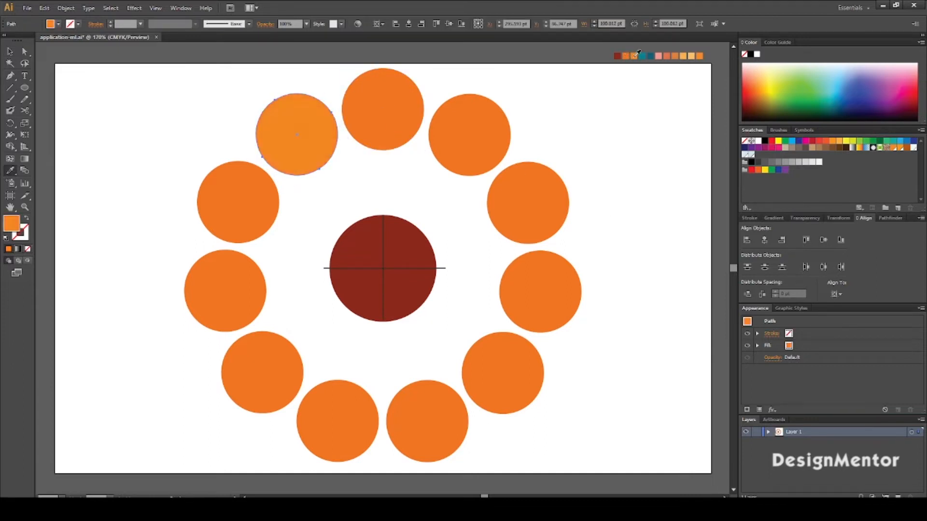
left_click(244, 182, "ctrl")
left_click(644, 53)
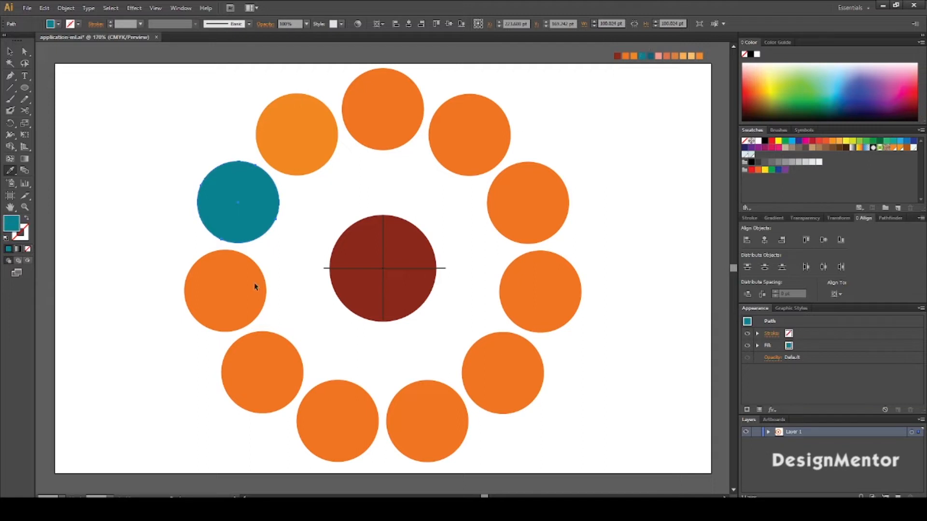
Step: Recolour the third ring circle counterclockwise from the top dark blue and the fourth pink, sampling the matching palette squares
left_click(218, 291, "ctrl")
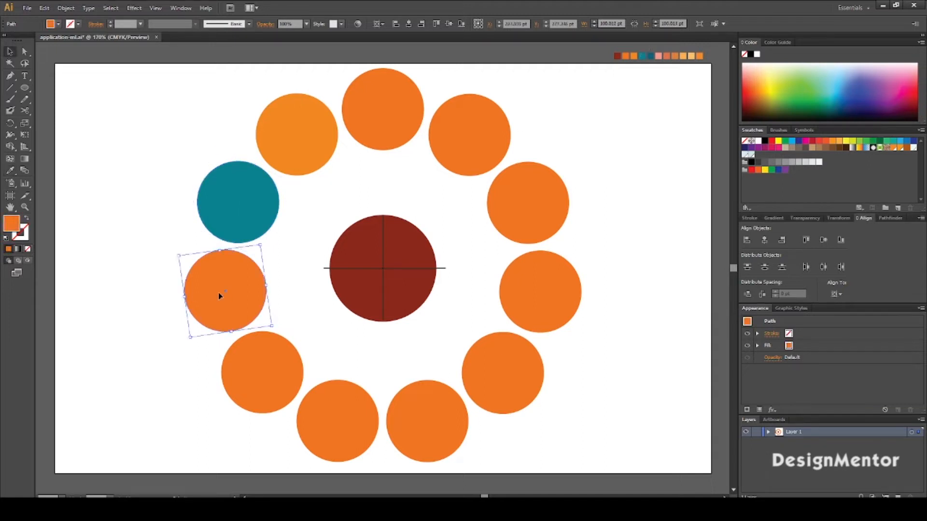
left_click(650, 56)
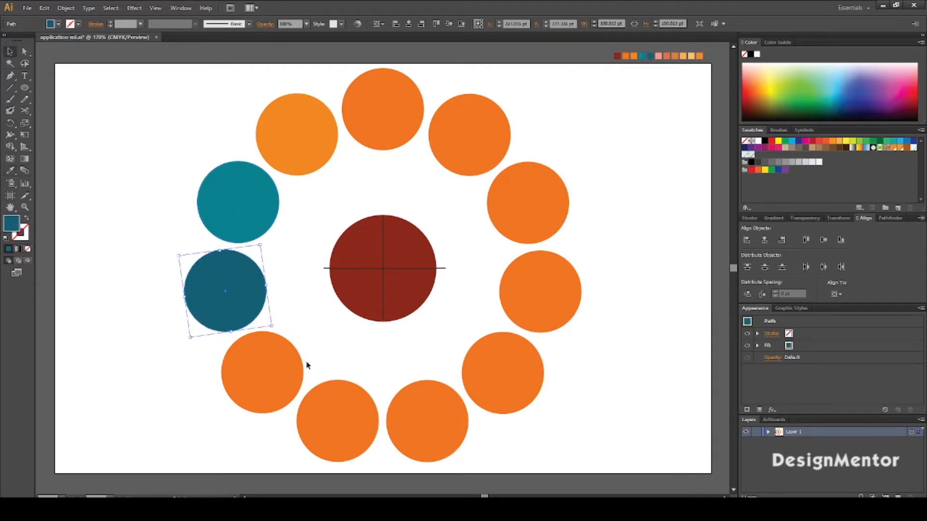
left_click(282, 361, "ctrl")
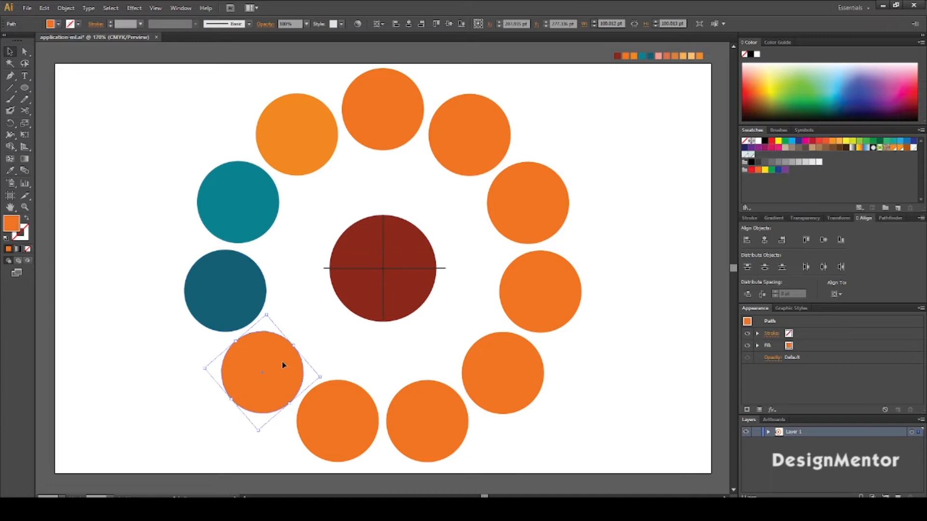
left_click(658, 56)
Step: Recolour the two bottom ring circles coral and brownish orange, sampling the next two palette squares with the Eyedropper
key("v")
left_click(356, 415)
key("i")
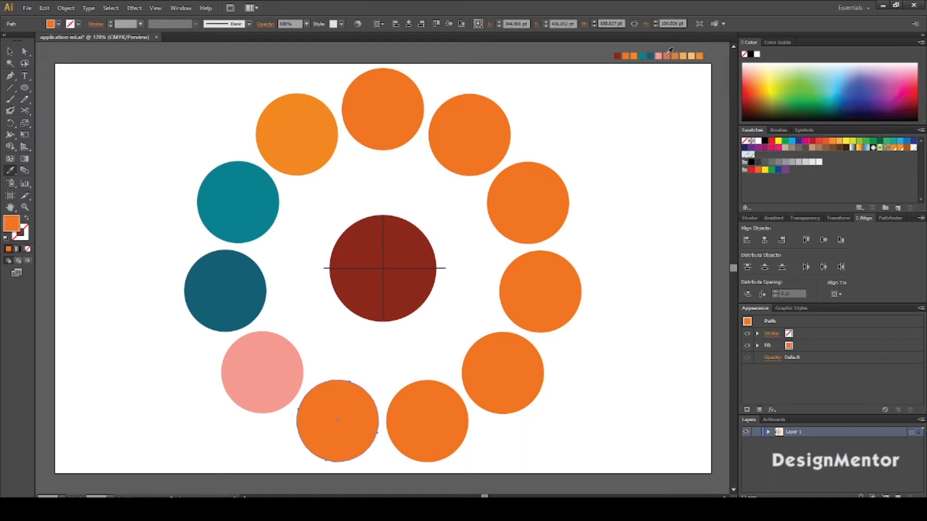
key("v")
left_click(416, 419)
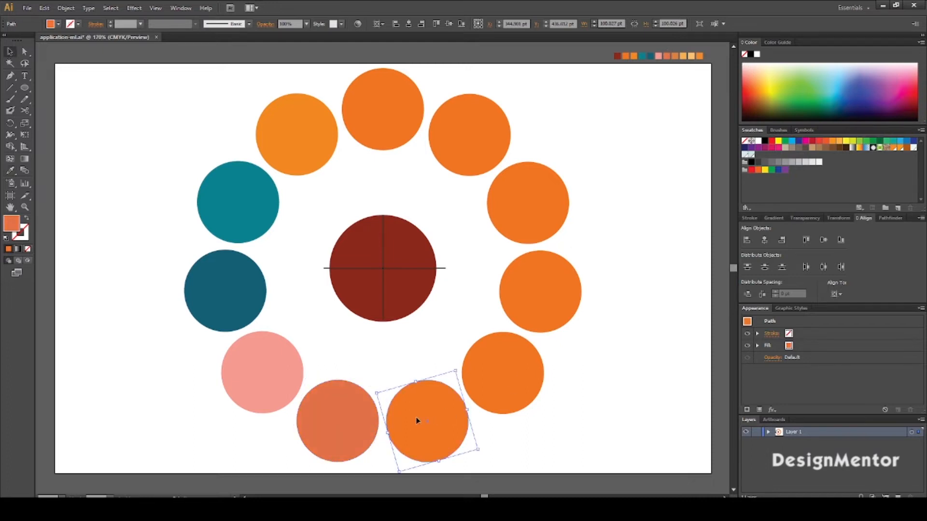
key("i")
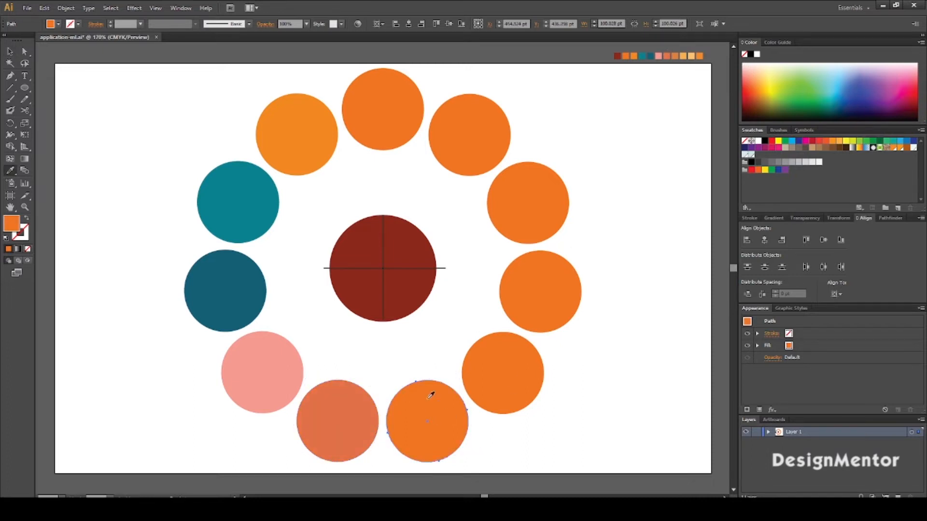
left_click(667, 56)
left_click(678, 56)
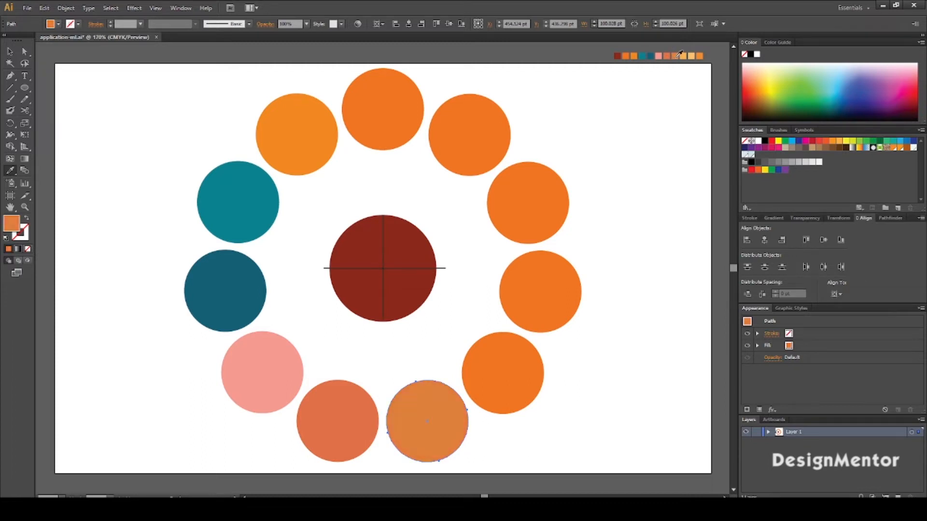
Step: Recolour the seventh ring circle counterclockwise light orange and the eighth pale peach-orange, sampling the following palette squares
left_click(505, 372, "ctrl")
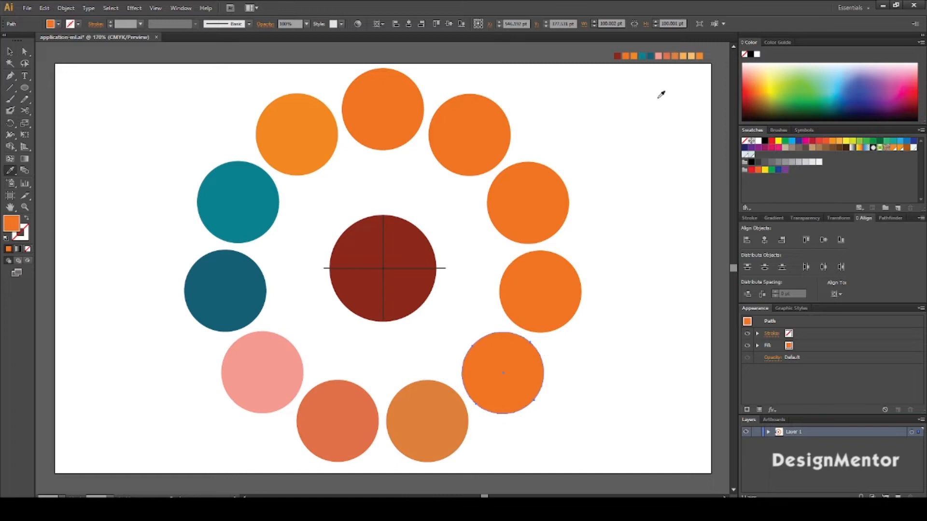
left_click(689, 56)
key("v")
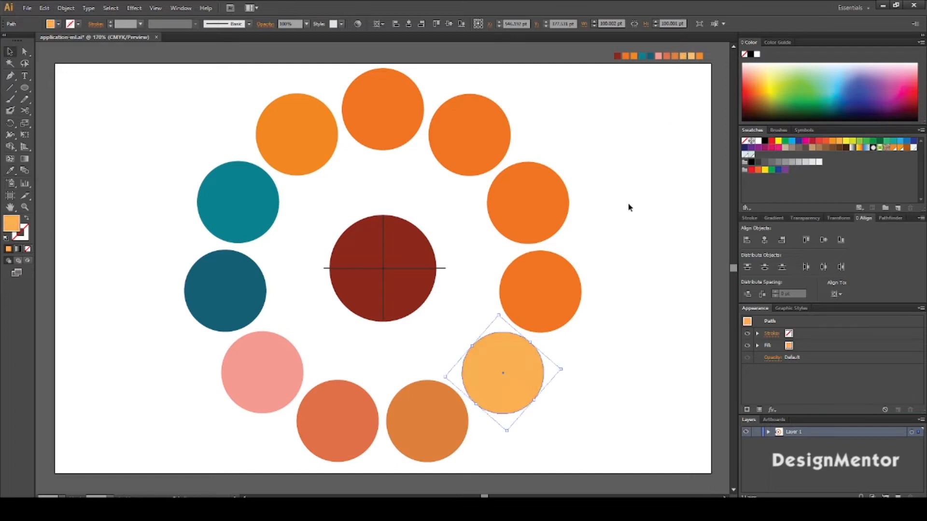
left_click(541, 302)
key("i")
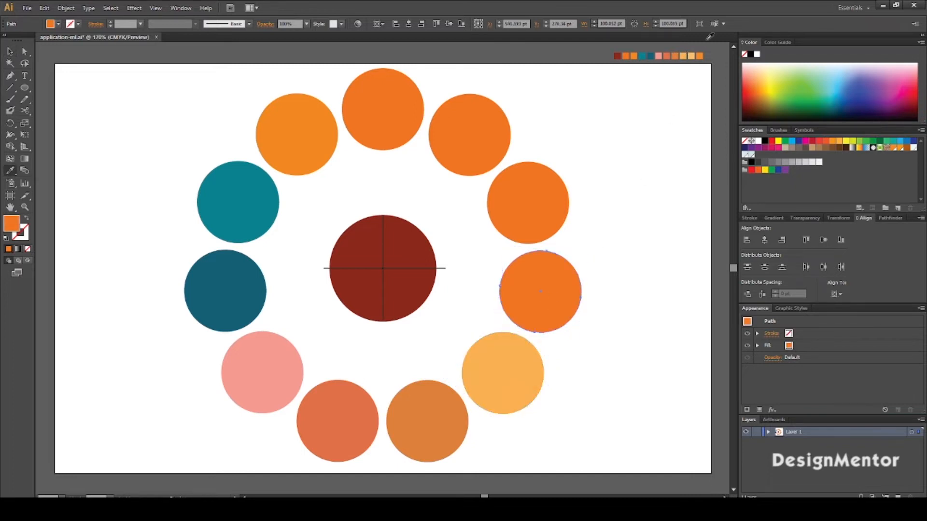
left_click(688, 55)
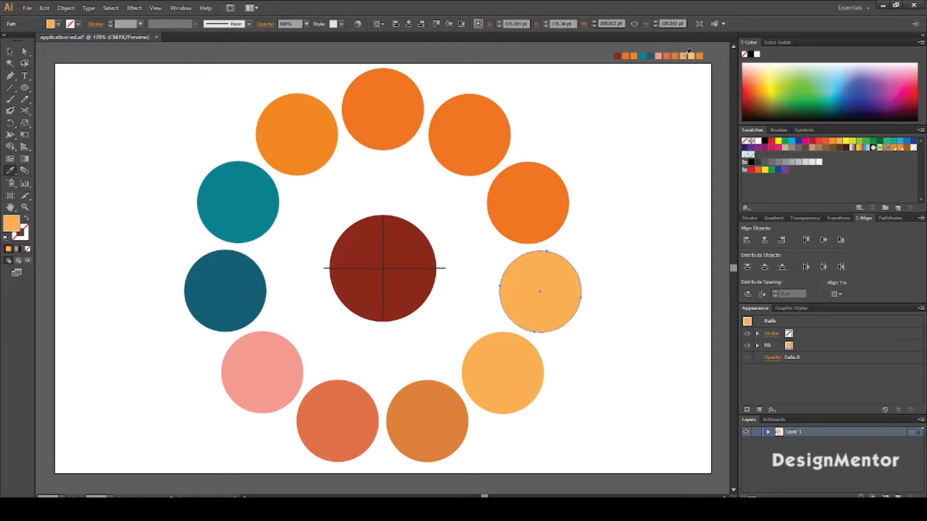
left_click(693, 55)
Step: Recolour the ninth ring circle counterclockwise orange, sampling the last palette square with the Eyedropper
key("v")
left_click(540, 189)
key("i")
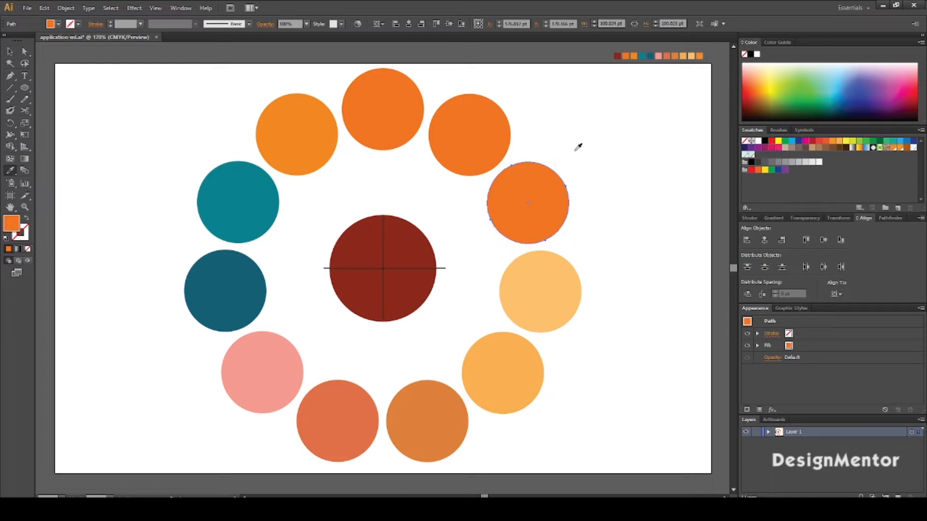
left_click(700, 55)
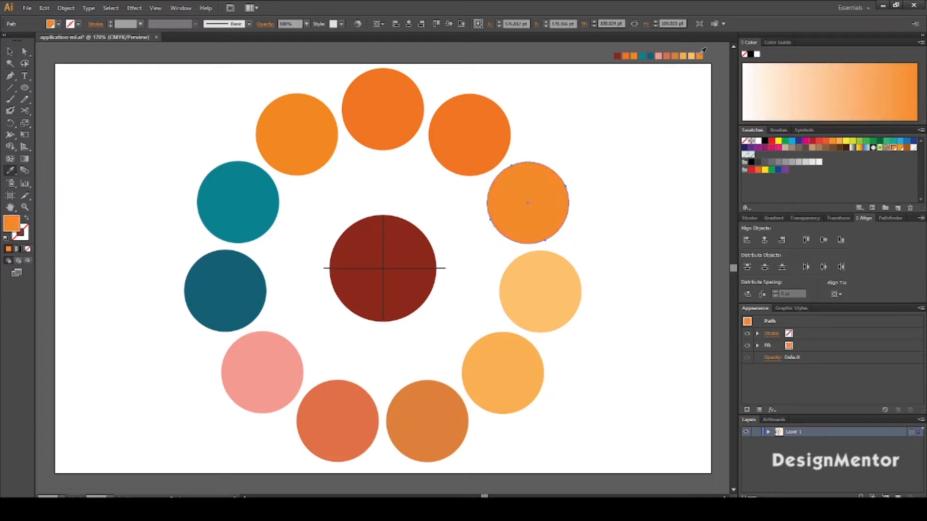
left_click(693, 55)
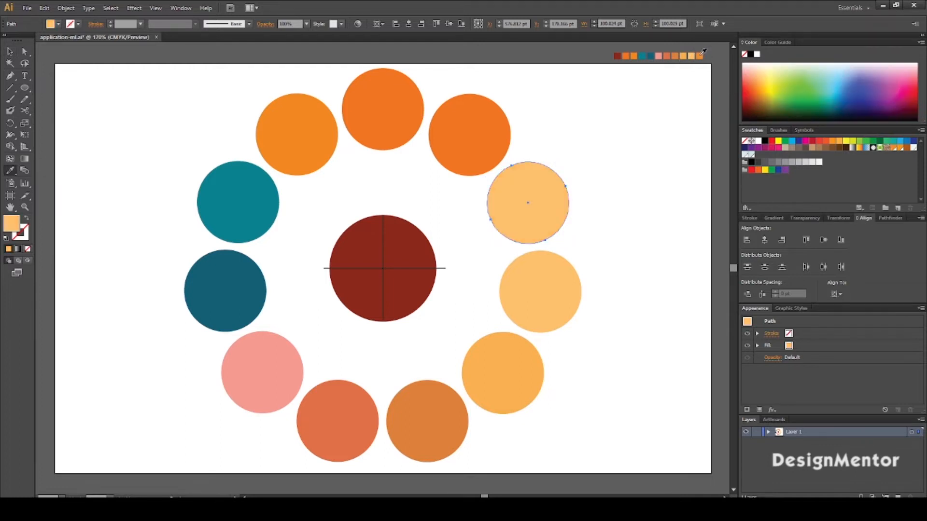
left_click(700, 55)
Step: Match the circle just clockwise of the top one to its orange neighbour, and turn it yellower with a new lower-magenta swatch
key("v")
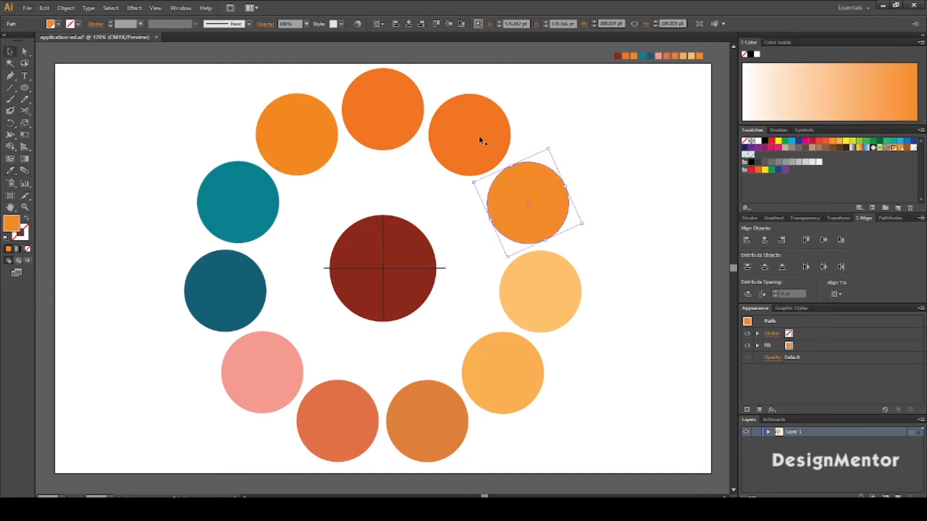
left_click(478, 137)
key("i")
left_click(538, 189)
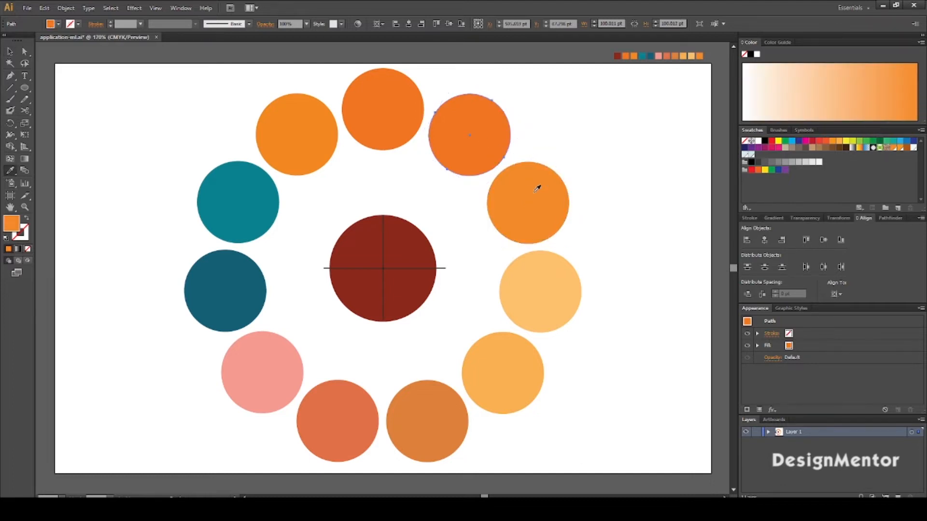
left_click(898, 209)
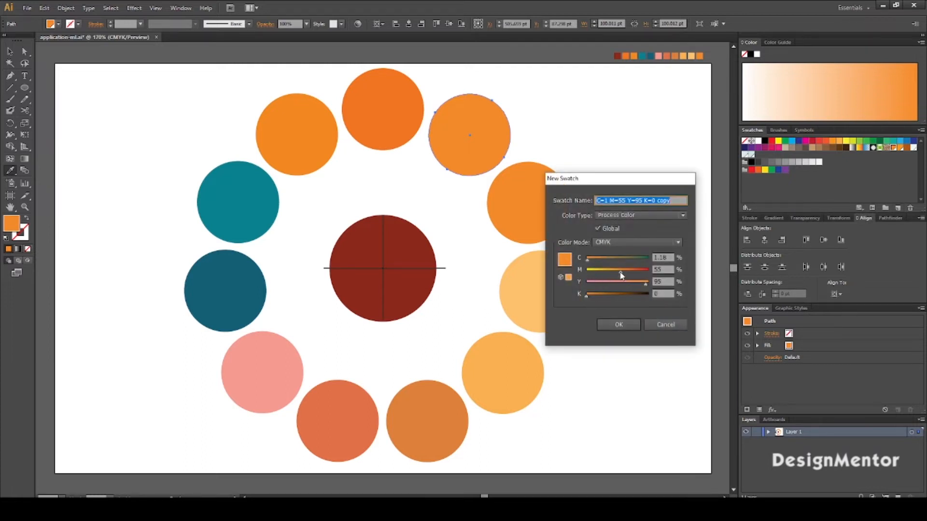
mouse_move(620, 274)
left_mouse_down()
mouse_move(649, 284)
mouse_move(612, 272)
left_mouse_up()
left_click(620, 324)
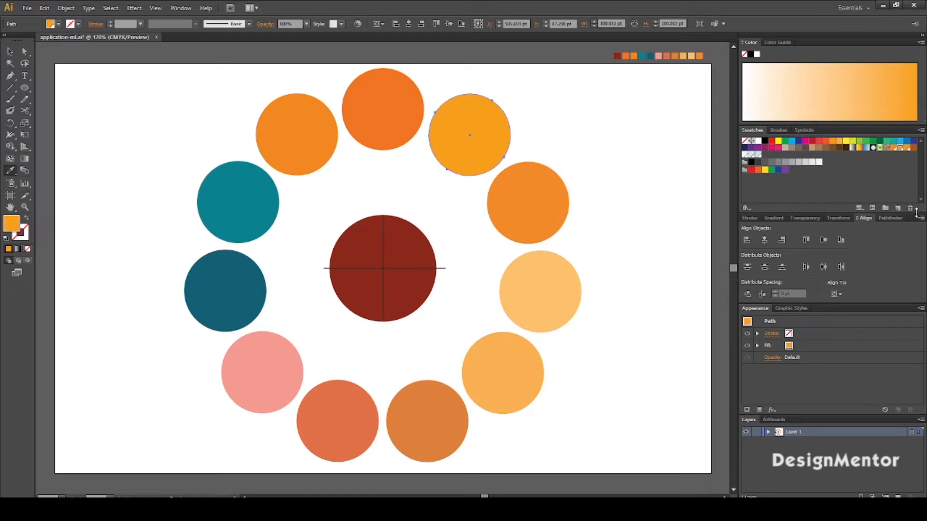
Step: Make the same circle more yellow with another new CMYK swatch at 38% magenta and 100% yellow, and deselect it
left_click(898, 208)
left_click_drag(613, 274, 617, 273)
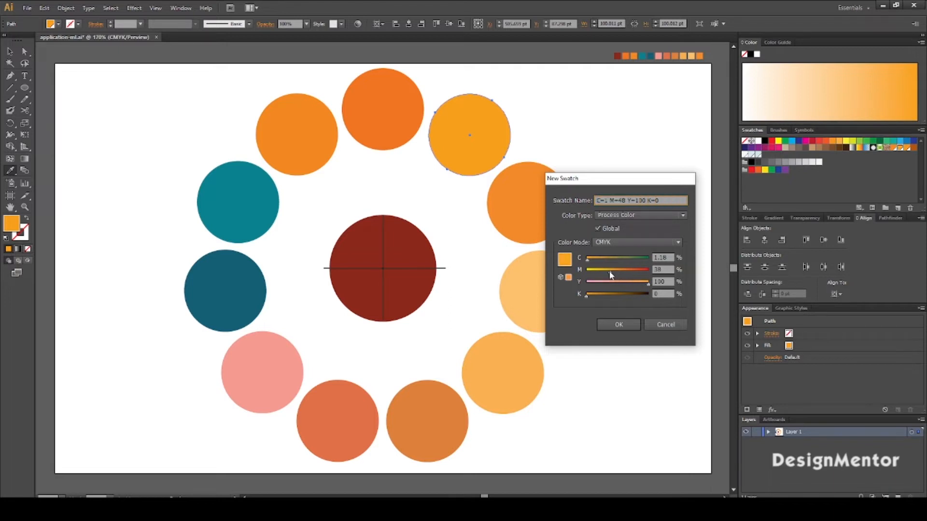
left_click(618, 324)
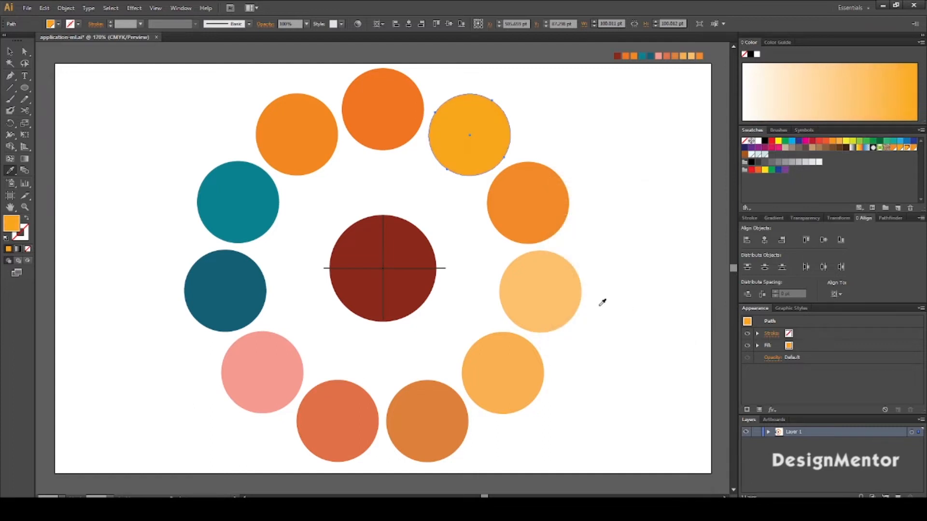
key("v")
left_click(634, 325)
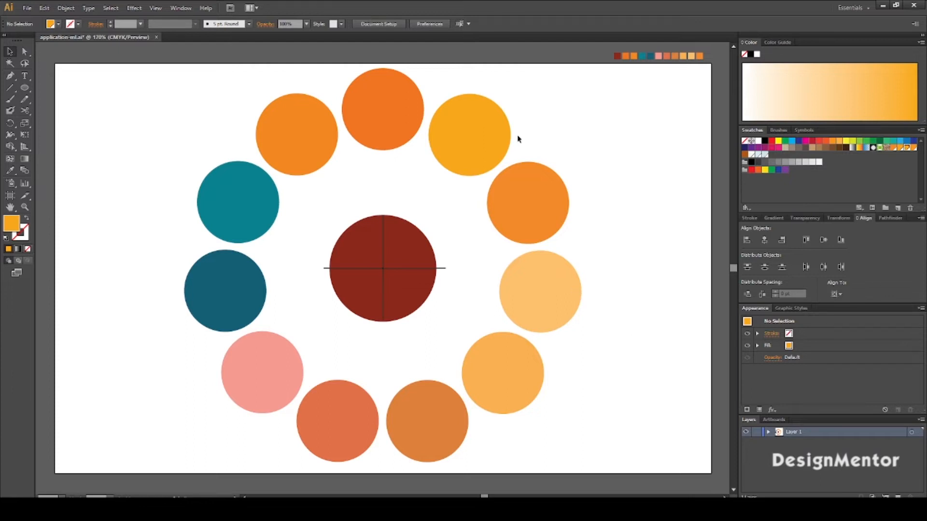
Step: Connect the top orange circle and the dark red centre circle with a curved neck, using the Metaball script
left_click(394, 116)
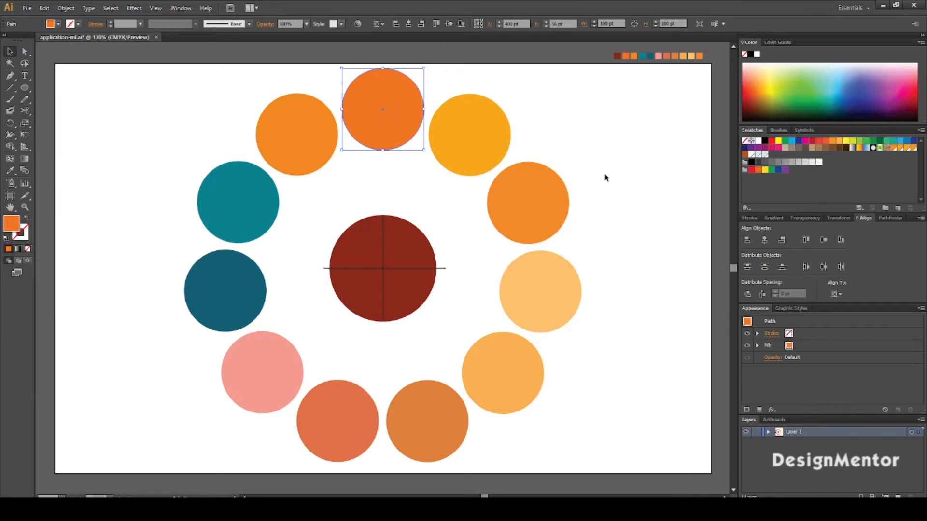
left_click(605, 178)
left_click(372, 119)
left_click(406, 258, "shift")
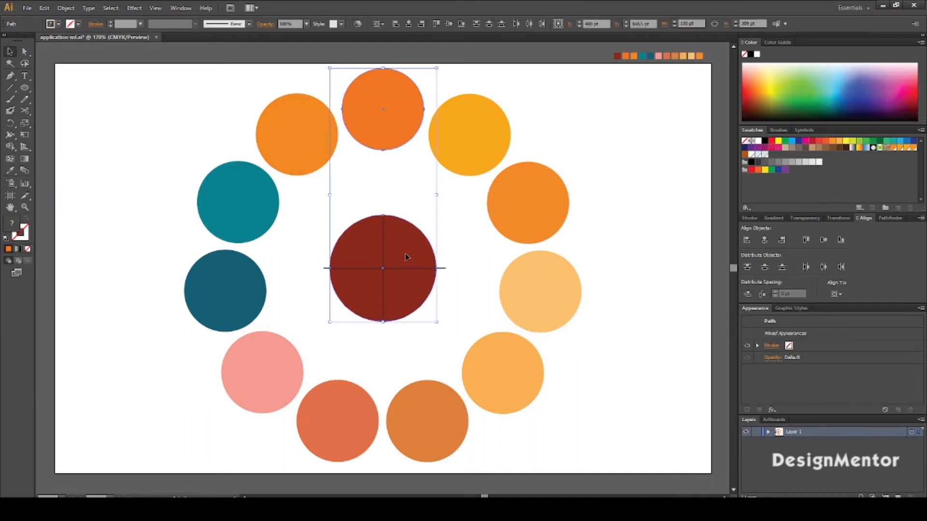
left_click(29, 9)
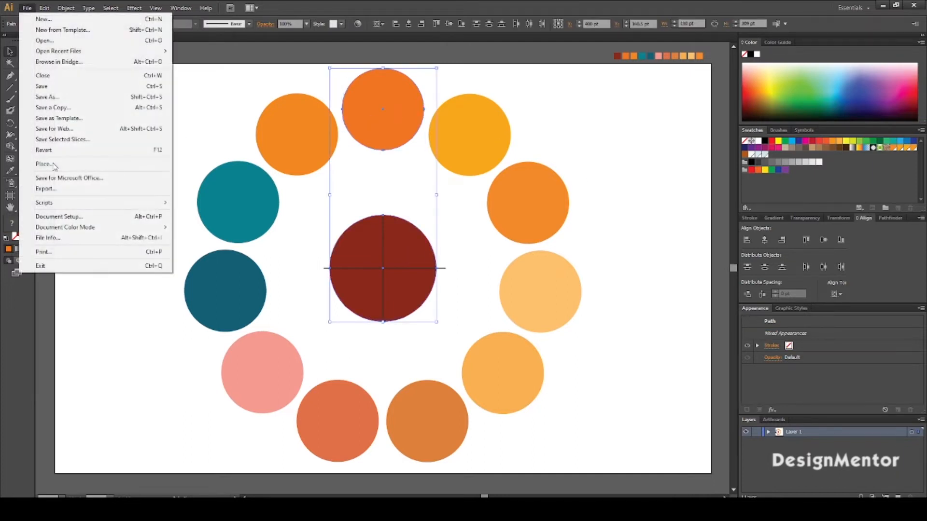
mouse_move(57, 205)
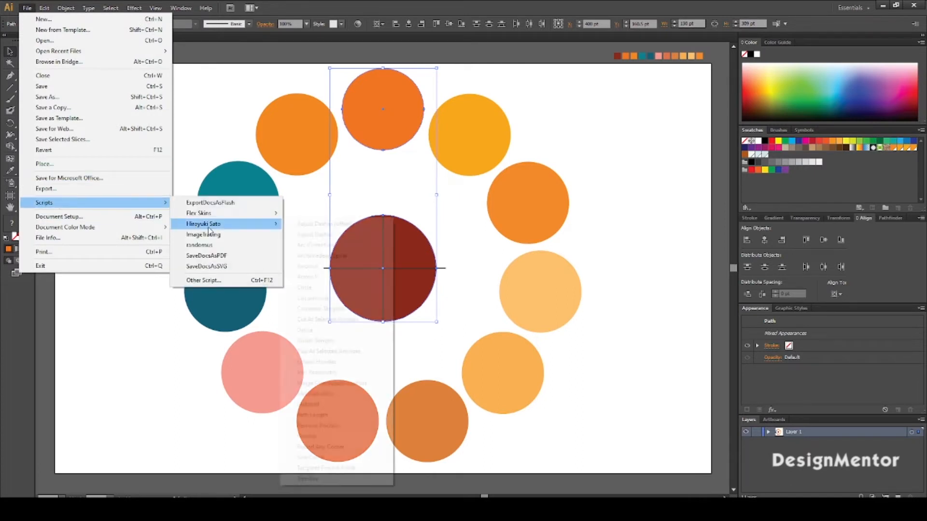
mouse_move(215, 225)
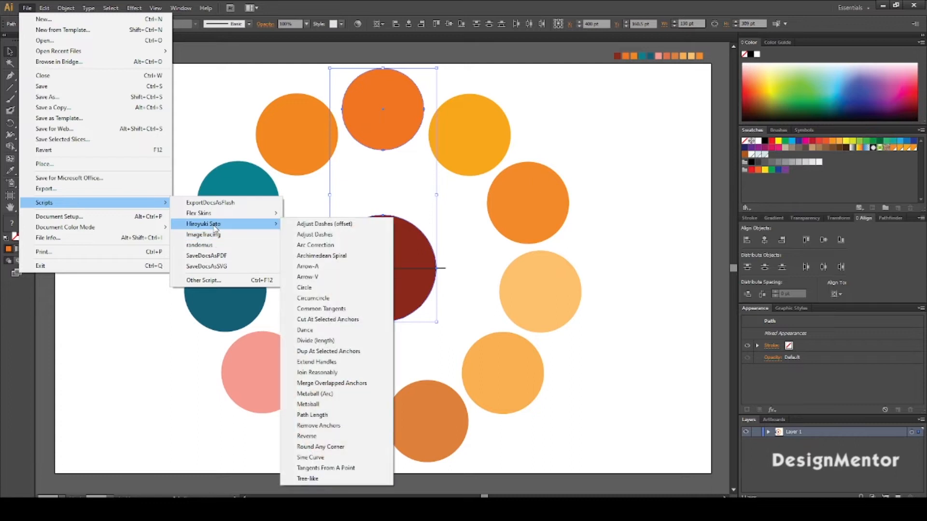
left_click(309, 404)
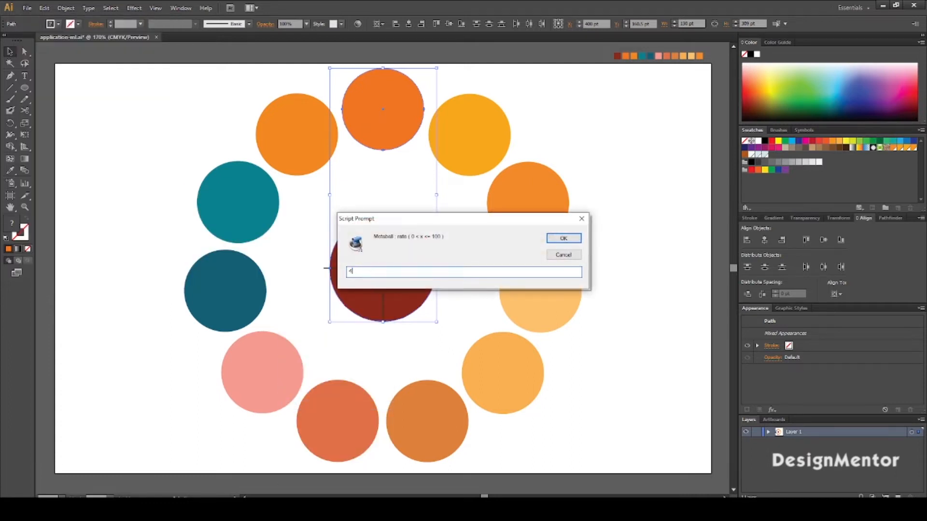
key("Return")
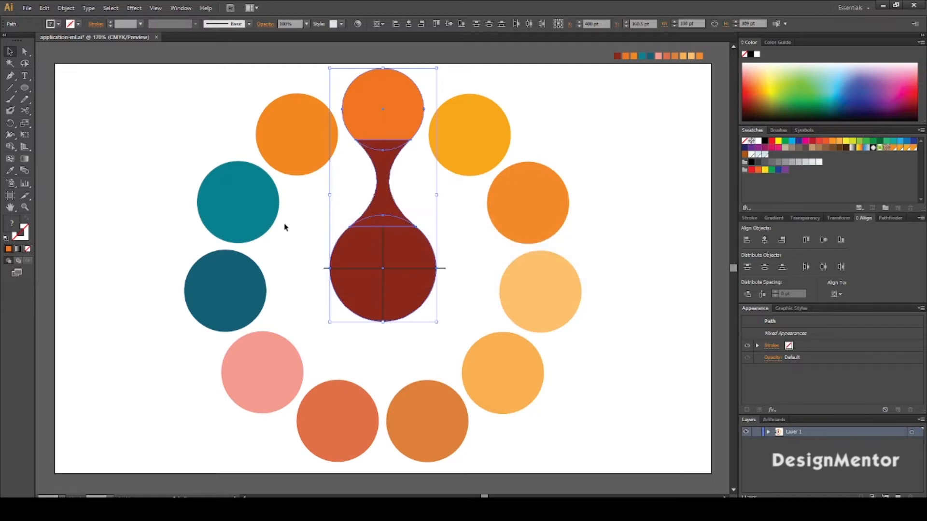
left_click(285, 227)
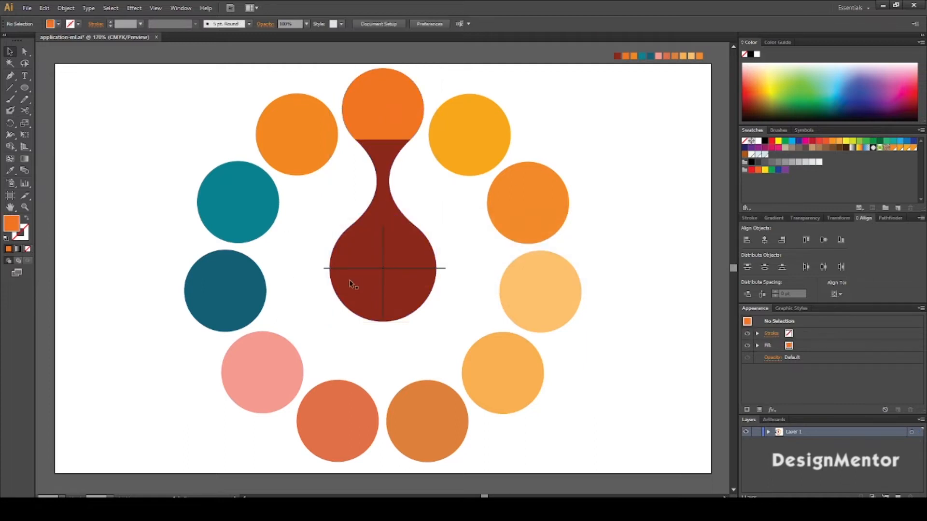
left_click(380, 166)
key("g")
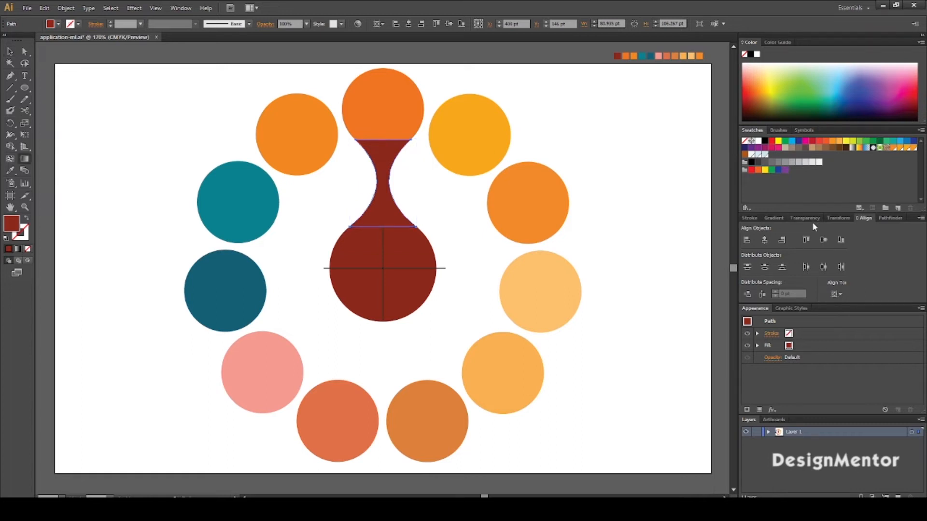
left_click(774, 218)
left_click(827, 231)
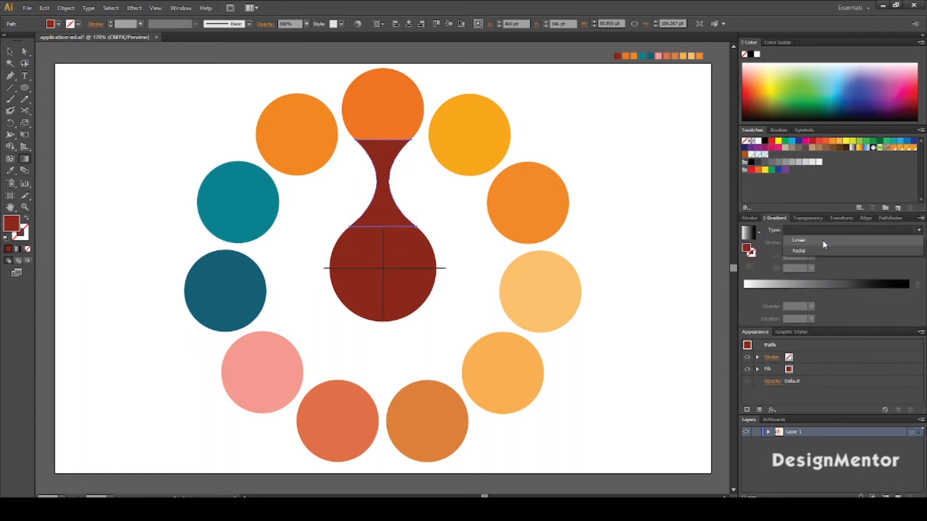
left_click(819, 242)
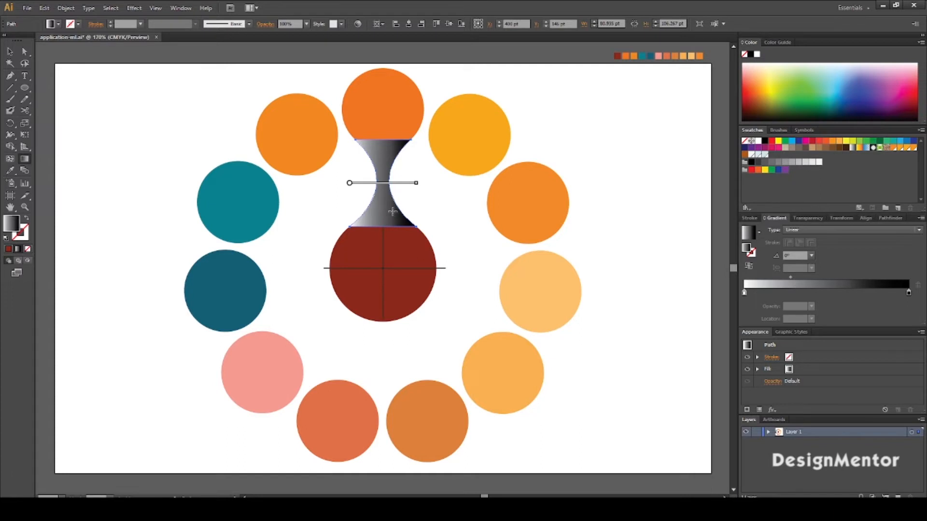
left_click_drag(382, 156, 382, 222)
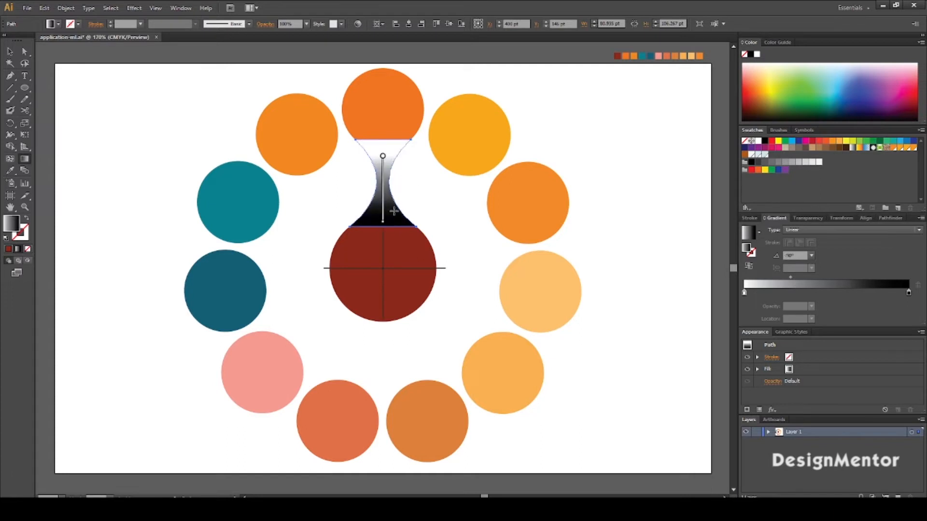
left_click(909, 293)
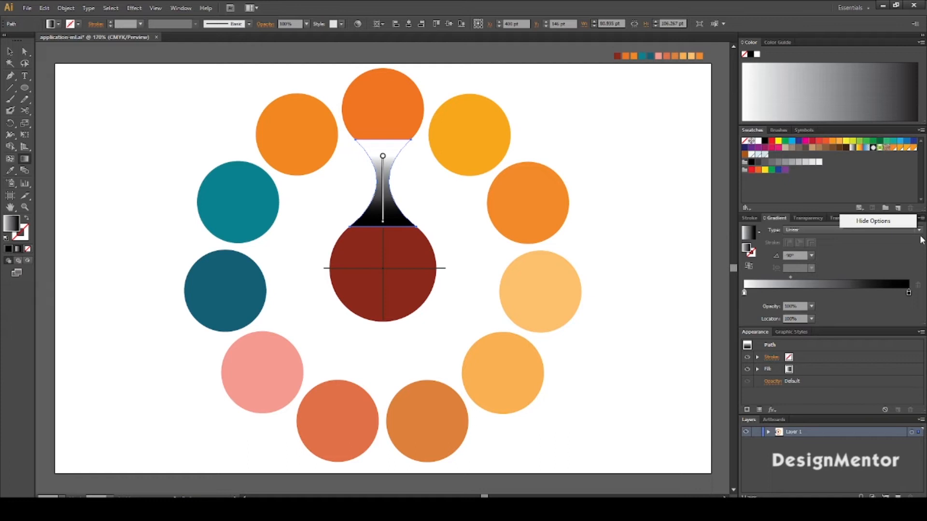
key("ctrl+z")
key("v")
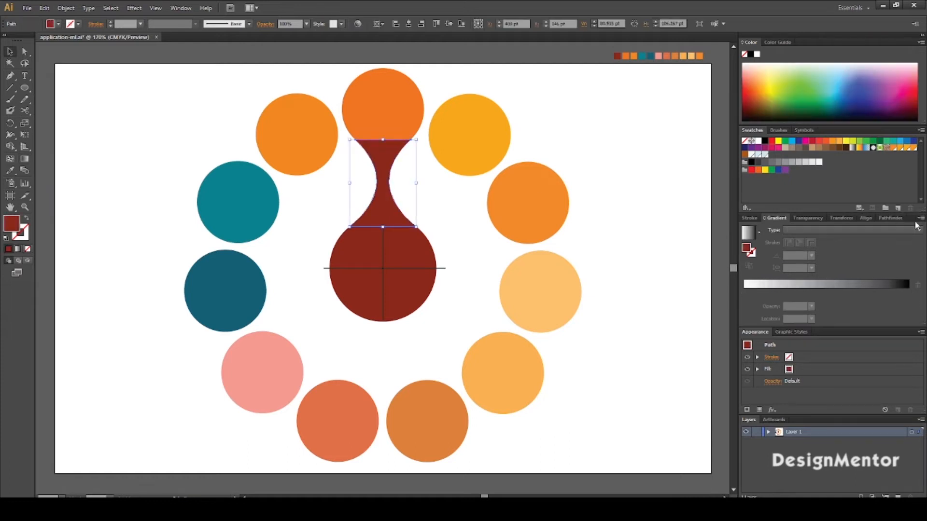
Step: Apply a linear white-to-black gradient to the metaball neck and shift its midpoint to about 32%
left_click(851, 233)
left_click(810, 244)
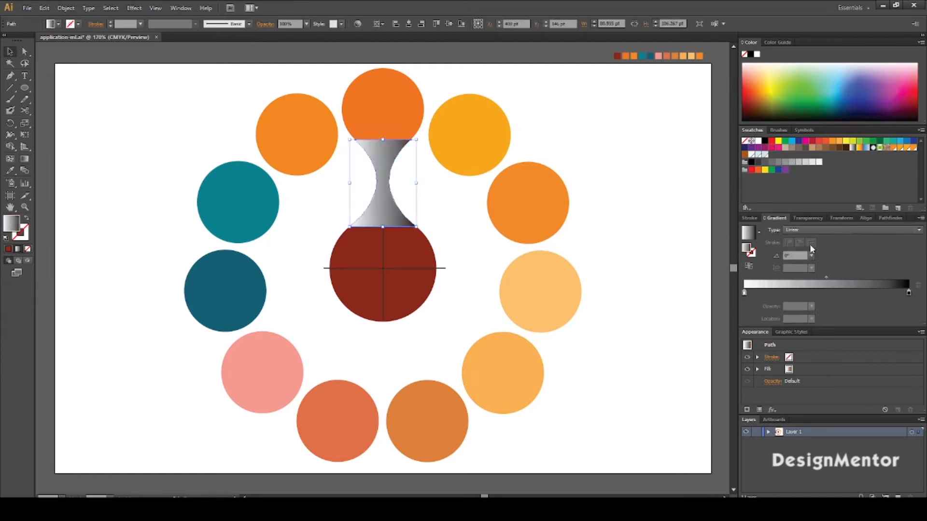
left_click_drag(826, 278, 797, 282)
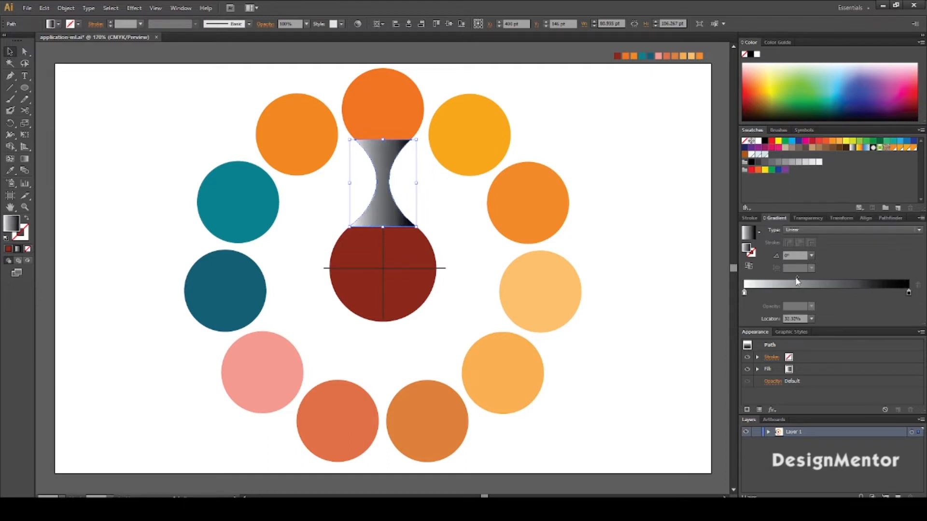
Step: Set the opacity of the neck gradient's black stop to 80%
left_click(909, 293)
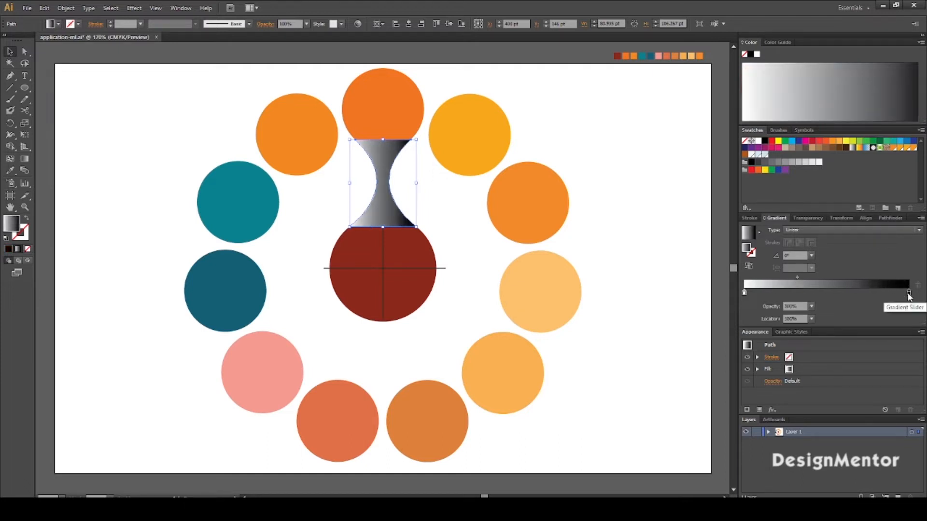
left_click(812, 307)
left_click(824, 369)
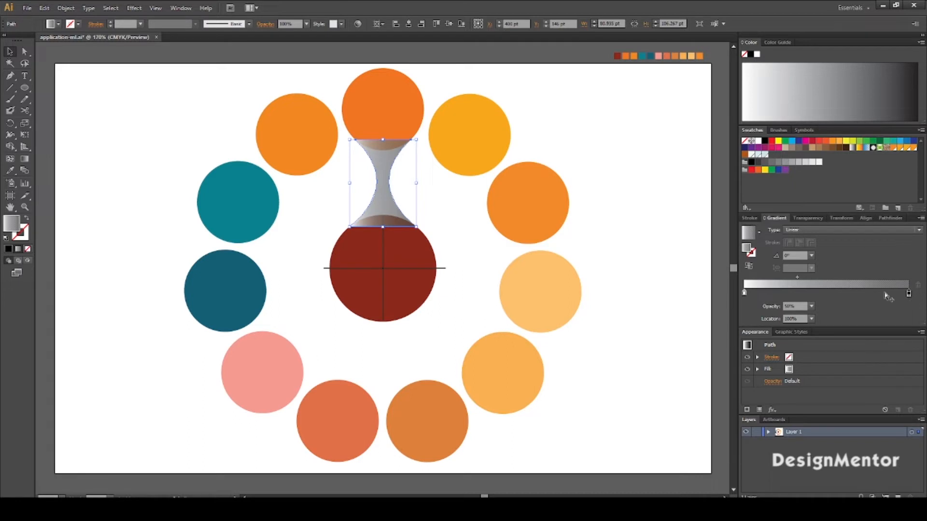
left_click(811, 307)
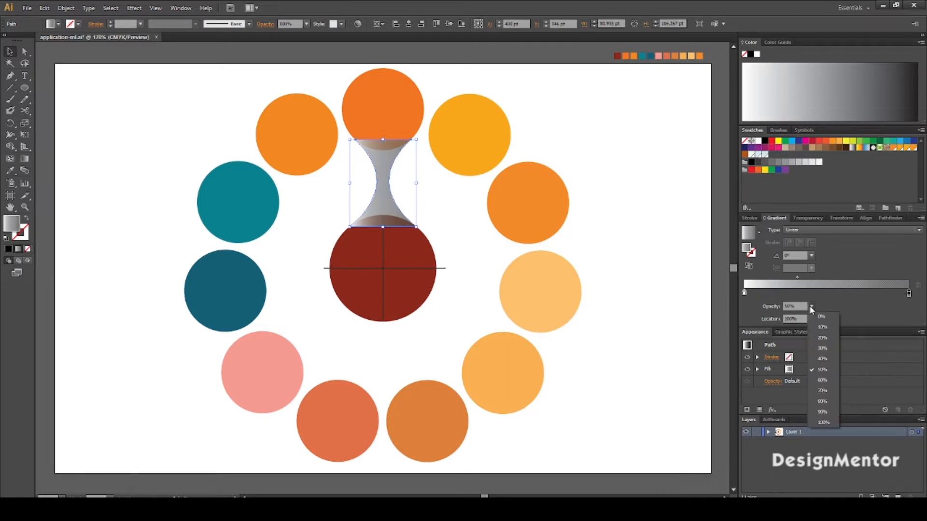
left_click(825, 403)
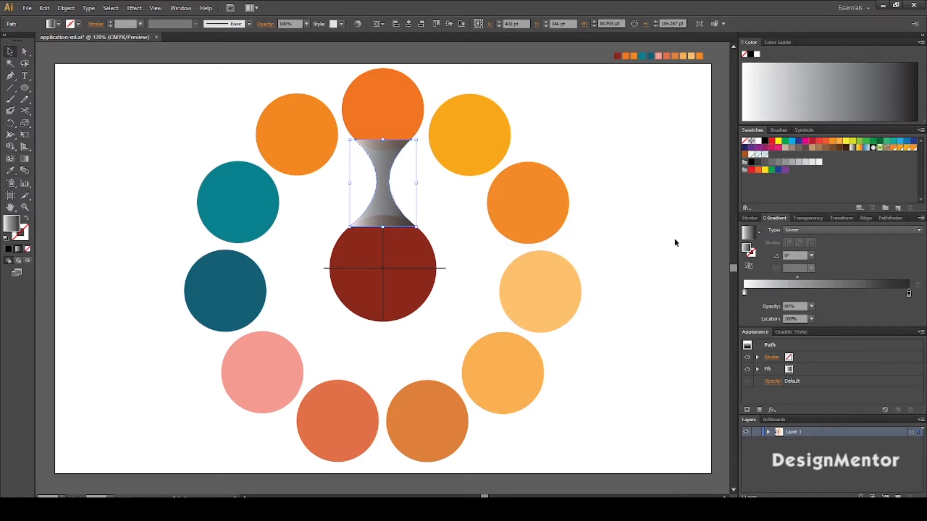
Step: Redirect the neck's gradient vertically, from white at the orange circle to black at the centre circle
key("g")
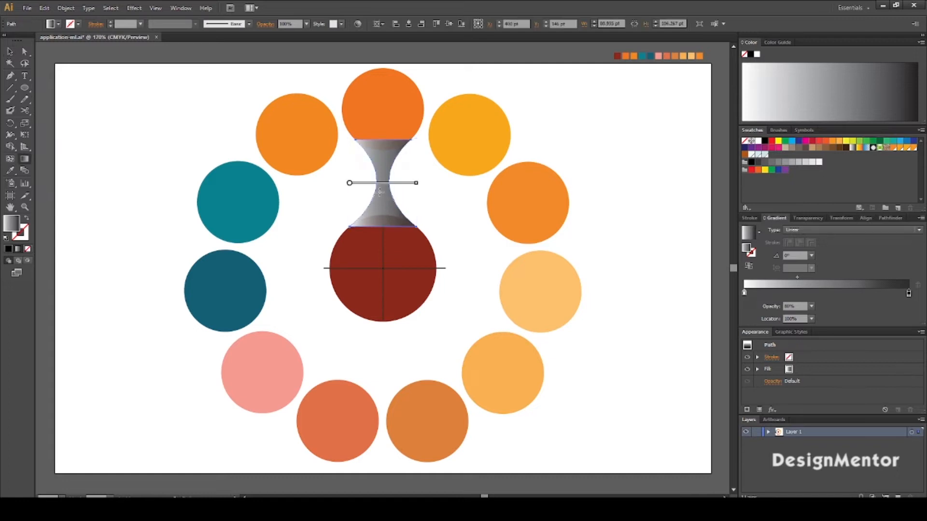
left_click_drag(383, 156, 385, 213)
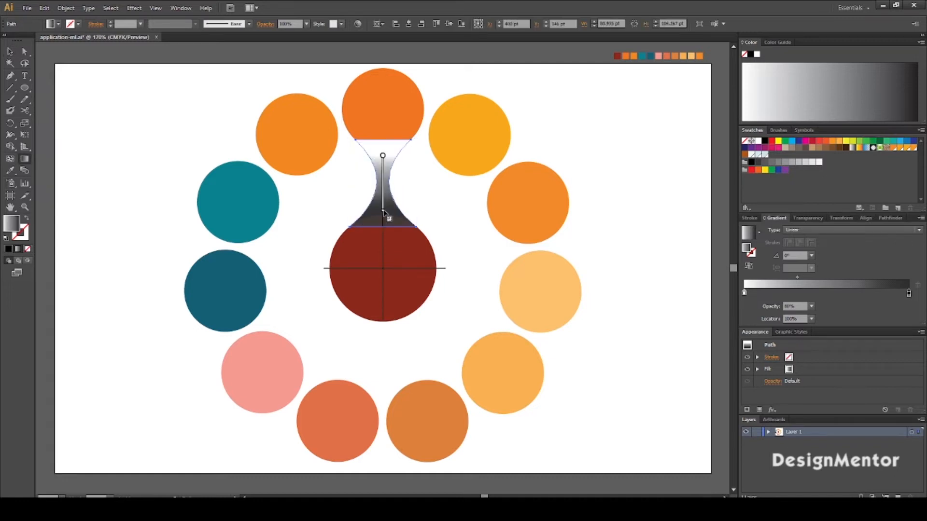
left_click_drag(383, 147, 387, 221)
Step: Send the gradient neck to the back, behind the orange and dark red circles
left_click(10, 51)
left_click(316, 202)
left_click(384, 192)
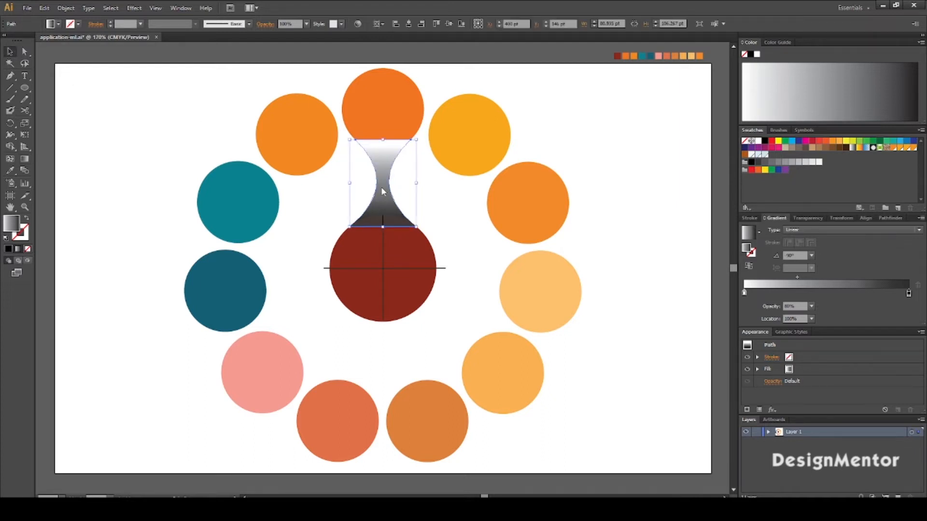
right_click(384, 192)
mouse_move(445, 324)
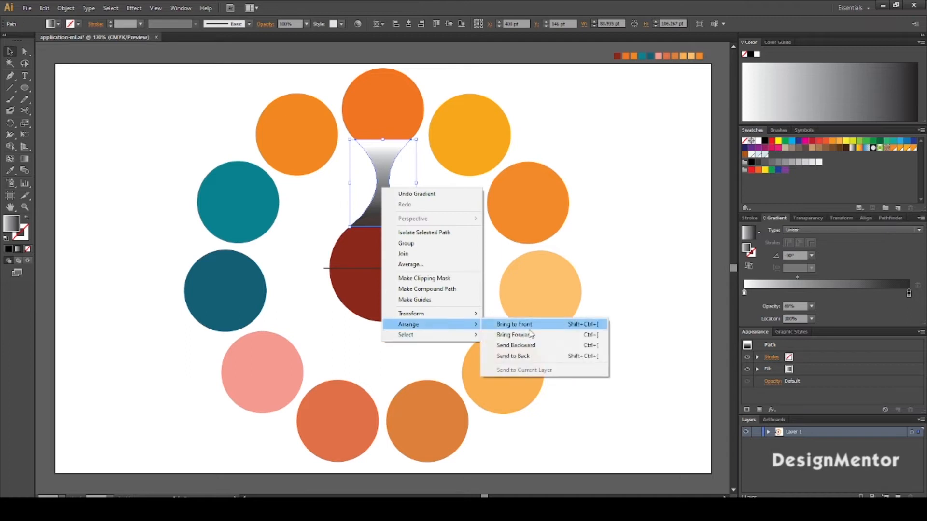
left_click(524, 356)
left_click(617, 231)
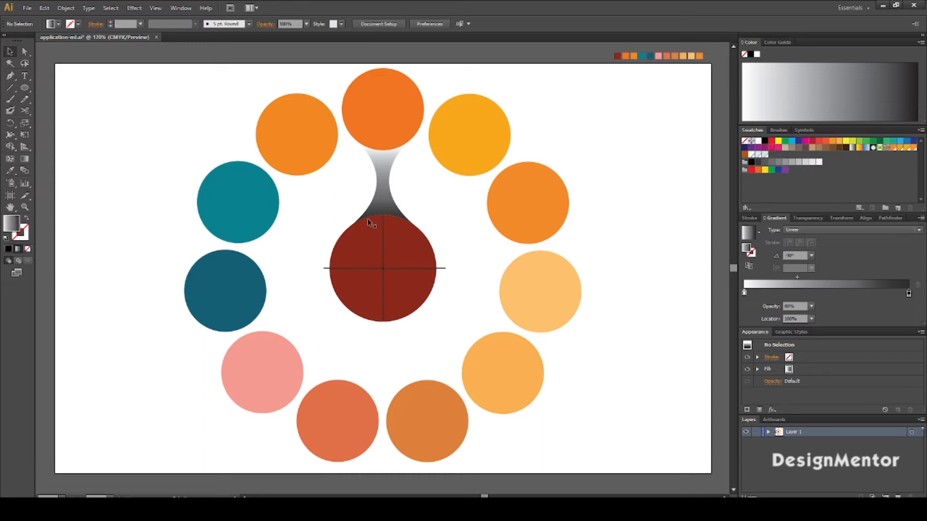
left_click(383, 195)
left_click(557, 140)
Step: Create a copy of the gradient neck rotated 32.7° around the centre of the dark red circle
left_click(382, 189)
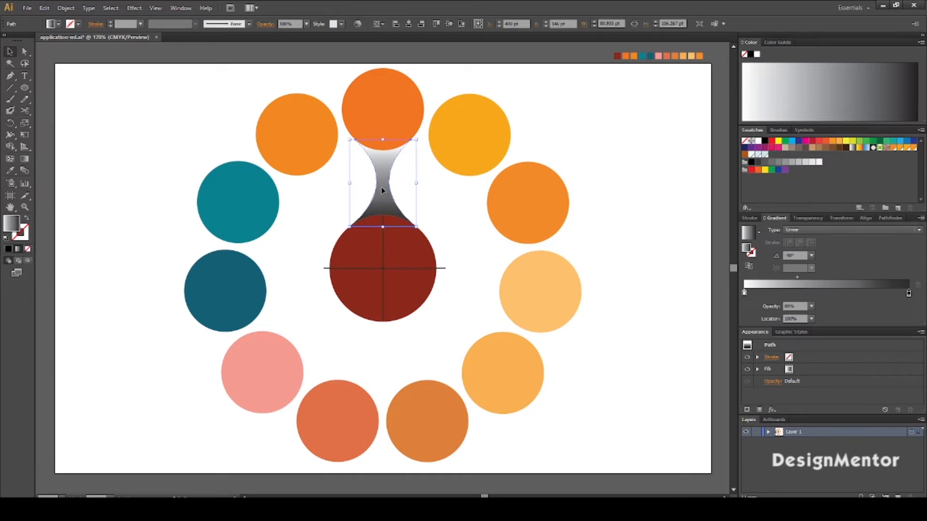
left_click(10, 123)
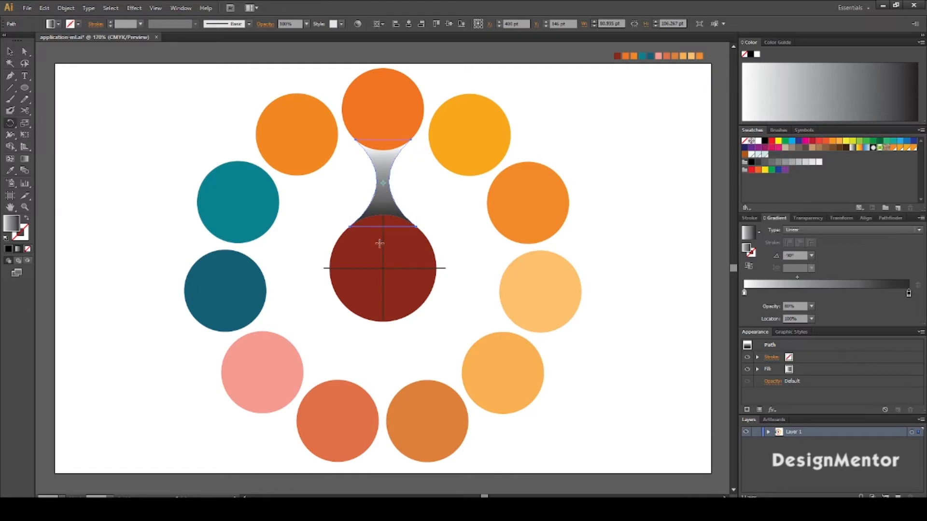
left_click(383, 268, "alt")
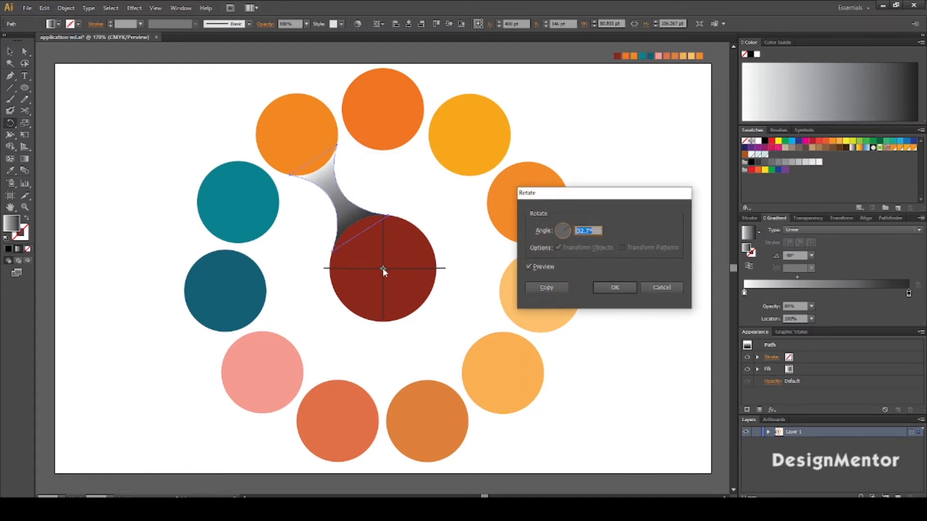
left_click(547, 288)
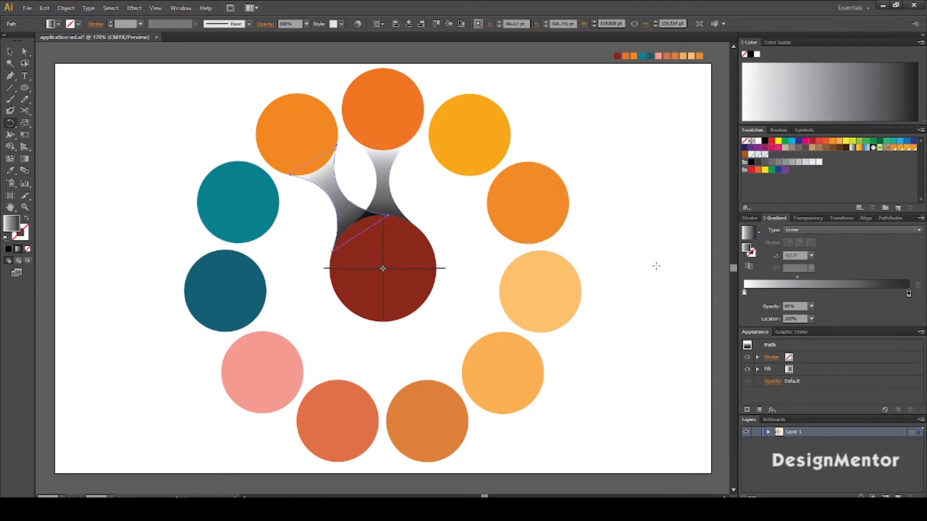
Step: Repeat the rotated copy nine more times so every ring circle has a neck to the centre
key("ctrl+d")
key("ctrl+d")
key("ctrl+d")
key("ctrl+d")
key("ctrl+d")
key("ctrl+d")
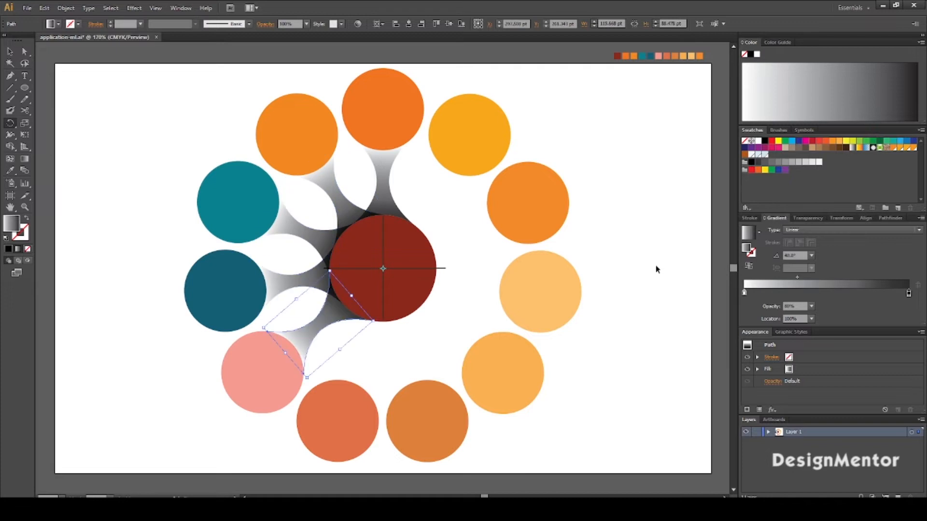
key("ctrl+d")
key("ctrl+d")
key("ctrl+d")
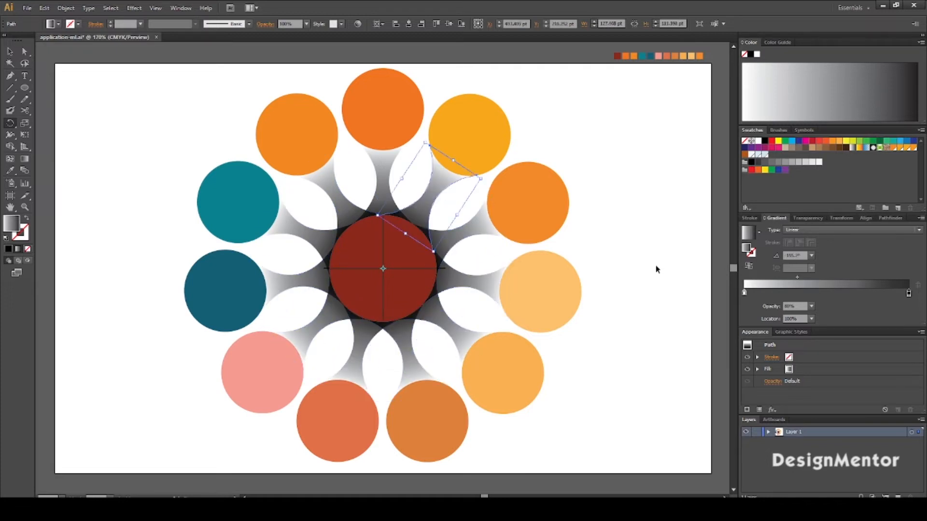
Step: Delete the horizontal and vertical guide lines crossing the centre circle
key("v")
key("ctrl+shift+a")
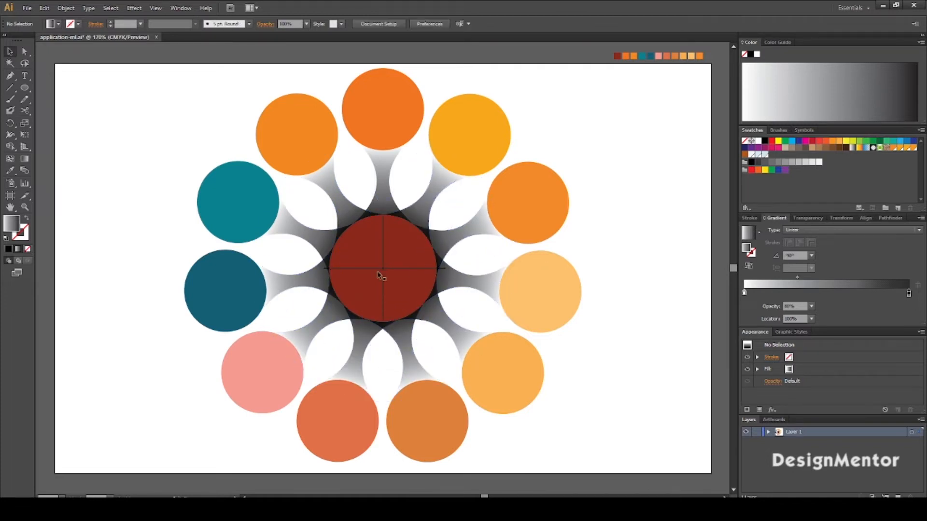
left_click(381, 269)
key("Delete")
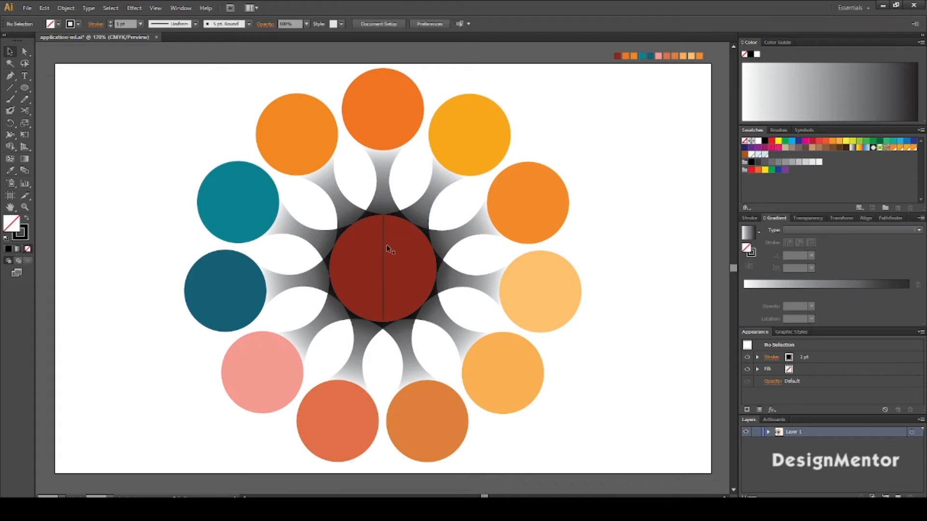
left_click(383, 245)
key("Delete")
Step: Recolour the dark red centre circle with the lightest grey swatch and deselect it
left_click(405, 247)
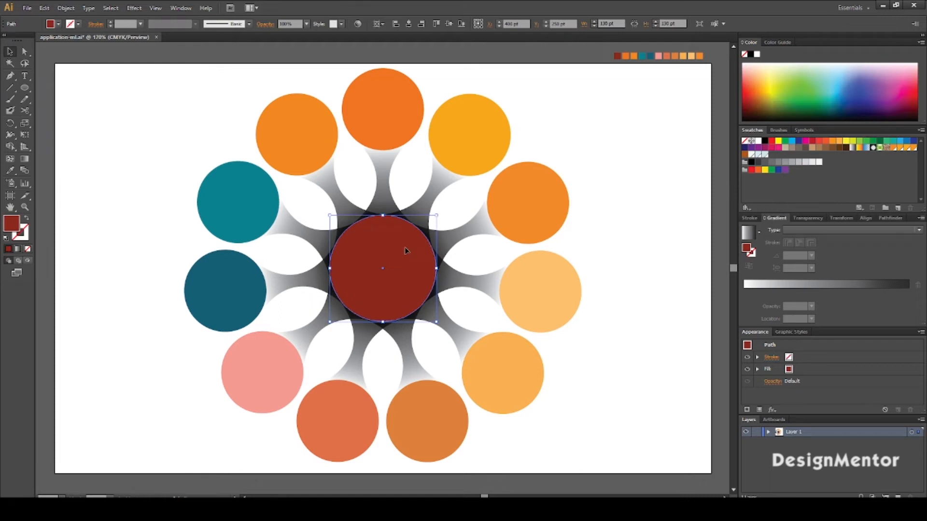
left_click(814, 162)
left_click(818, 163)
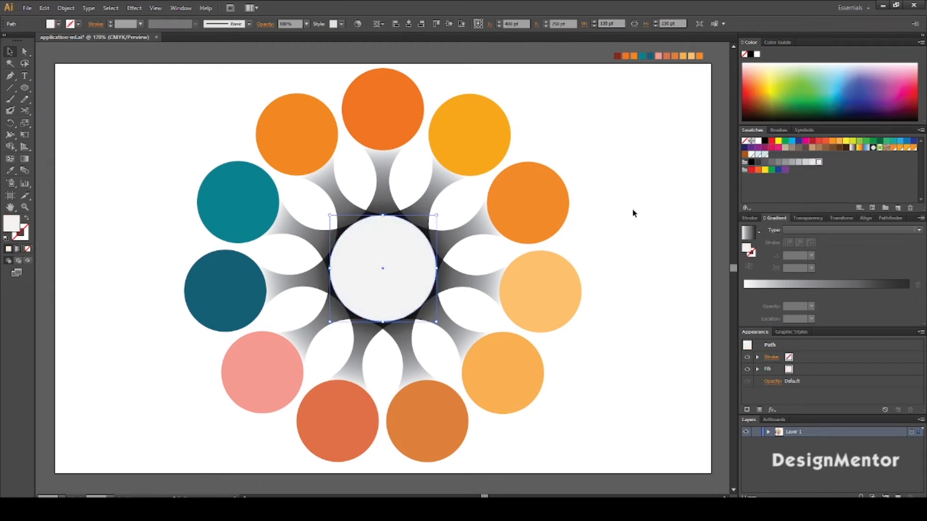
left_click(646, 266)
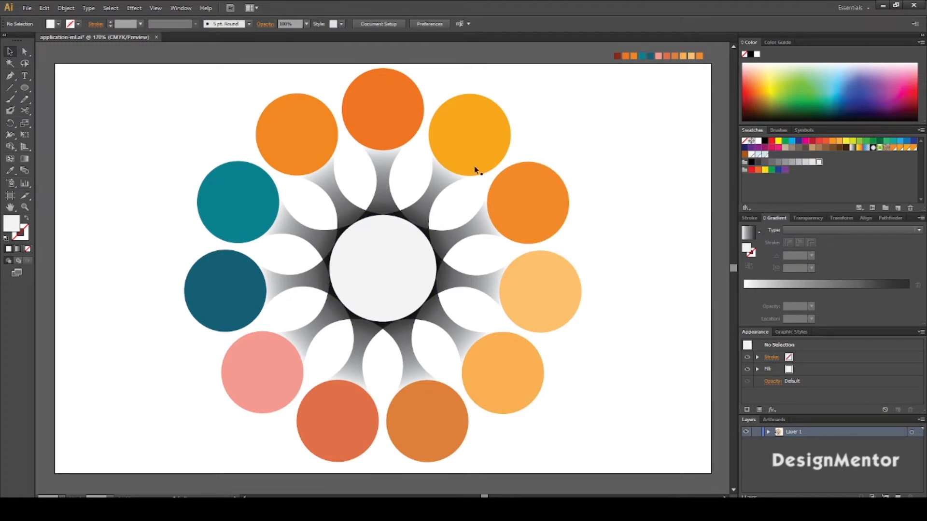
Step: Give the top orange circle a white stroke of 2 pt
left_click(389, 115)
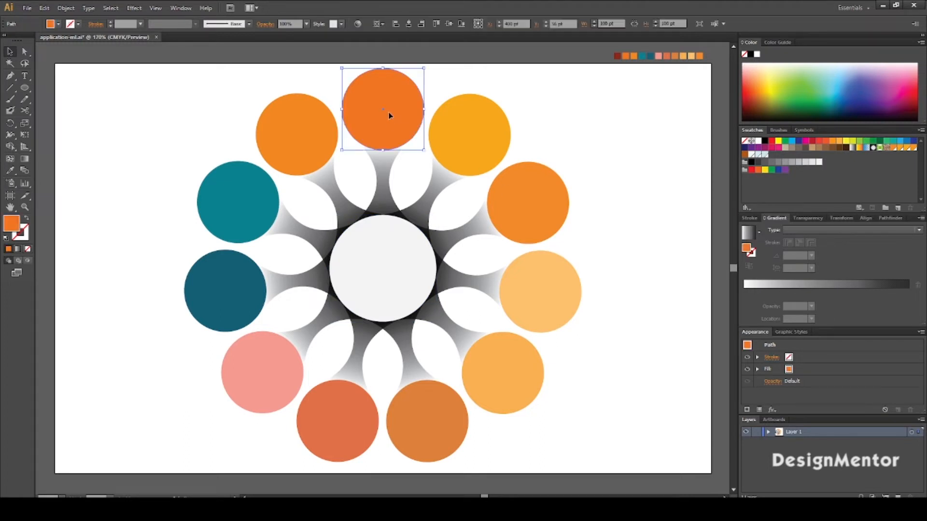
left_click(79, 25)
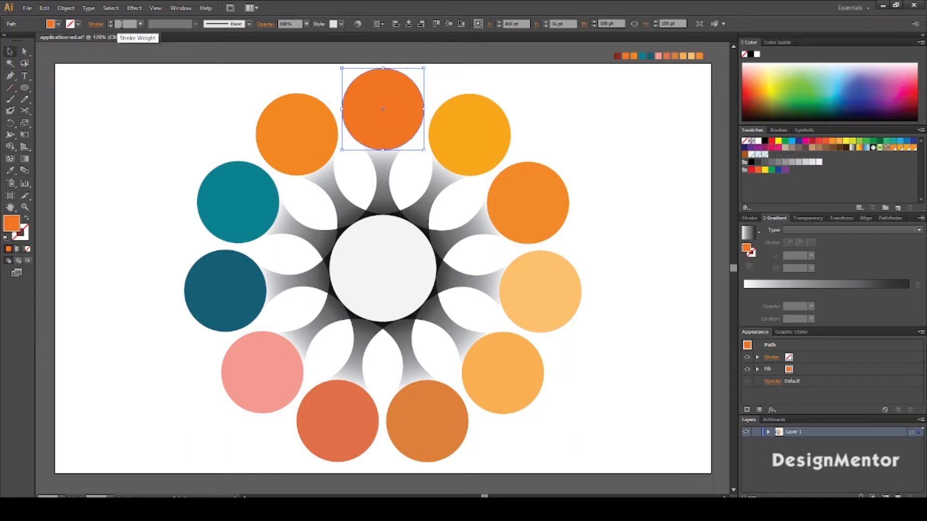
left_click(78, 24)
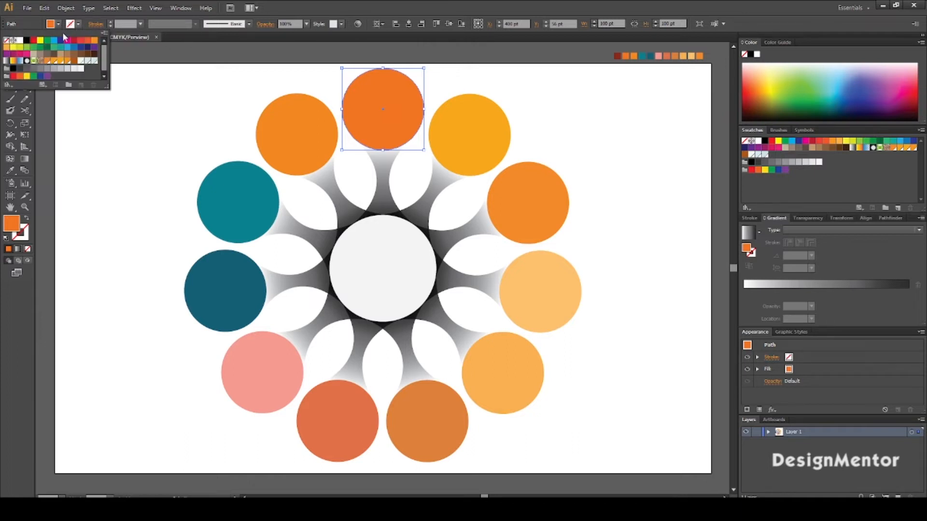
left_click(20, 41)
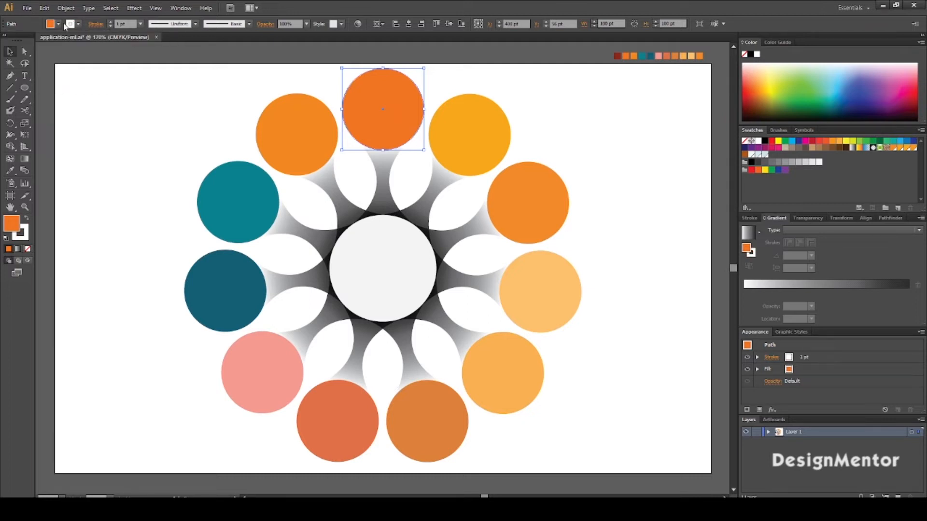
key("Tab")
type("2")
key("Return")
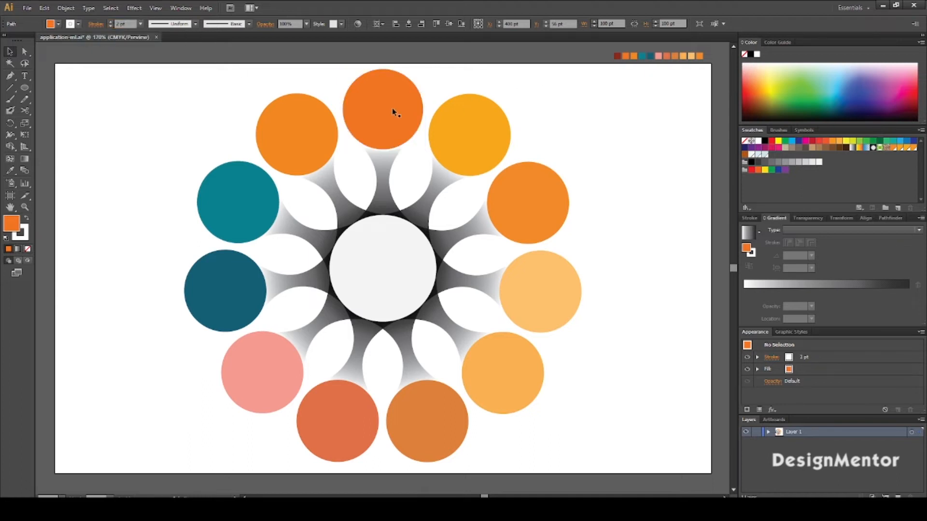
Step: Add a Multiply drop shadow to the top orange circle with 50% opacity, 7 pt X and Y offsets and 5 pt blur
left_click(133, 9)
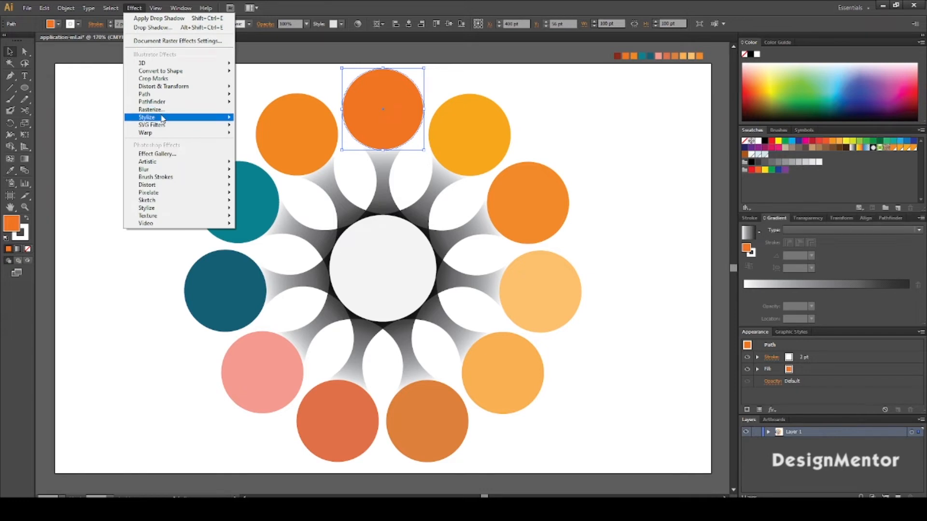
mouse_move(165, 119)
left_click(268, 118)
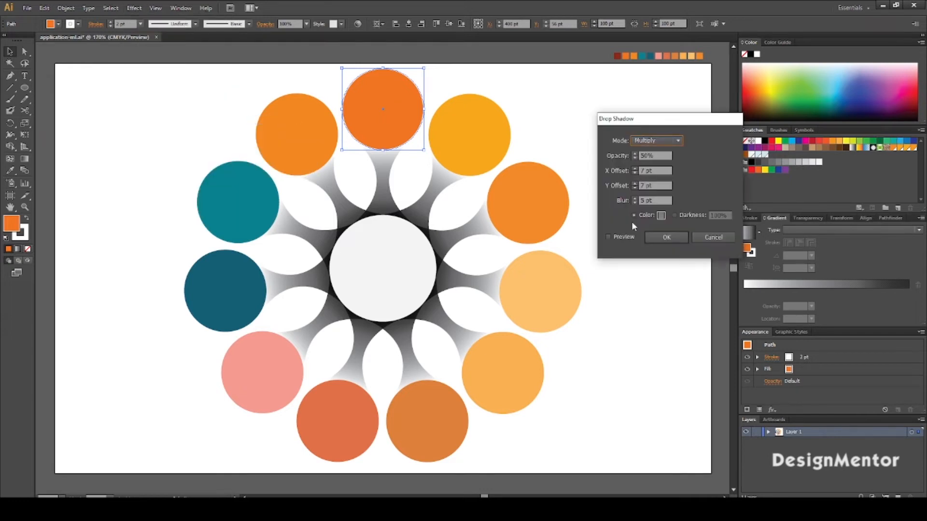
left_click(608, 236)
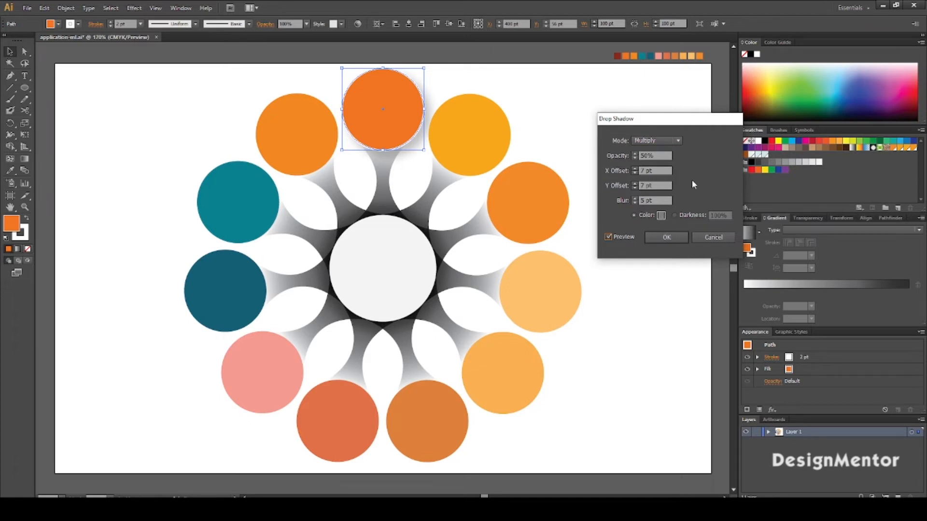
left_click(672, 236)
left_click(621, 167)
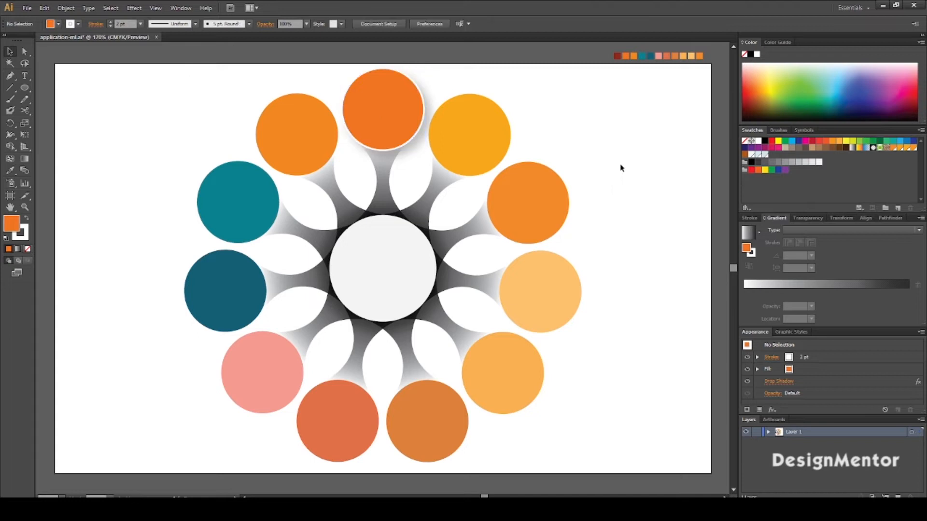
left_click(403, 102)
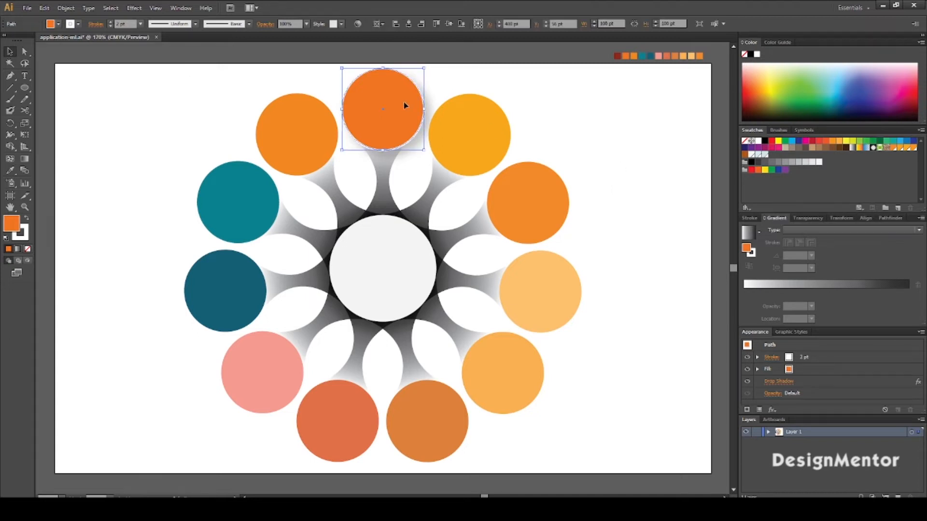
left_click(592, 117)
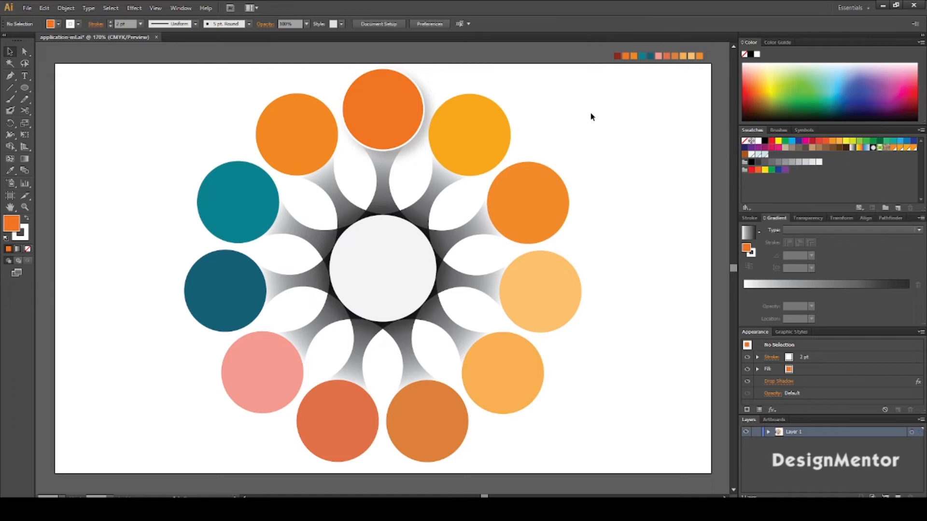
Step: Add a Multiply drop shadow to the orange circle left of the top one with 50% opacity, 7 pt X and Y offsets and 5 pt blur
left_click(294, 130)
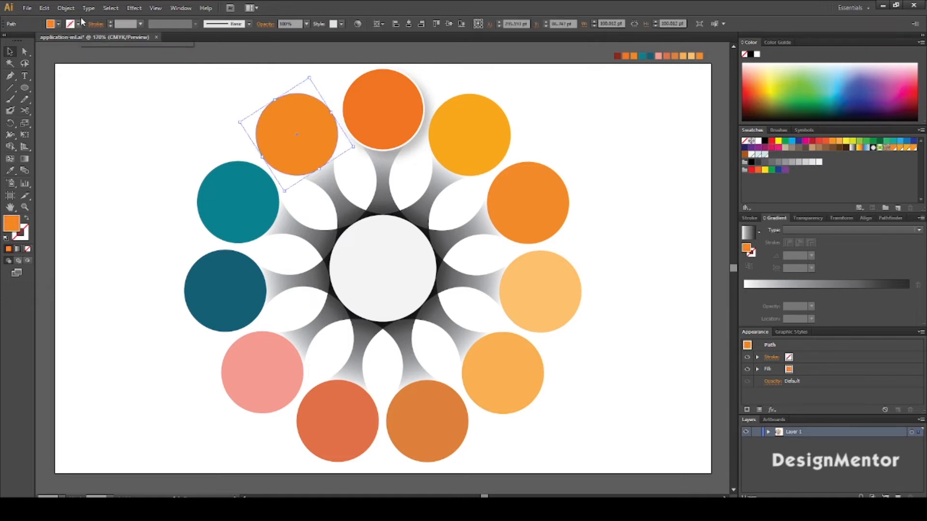
left_click(129, 8)
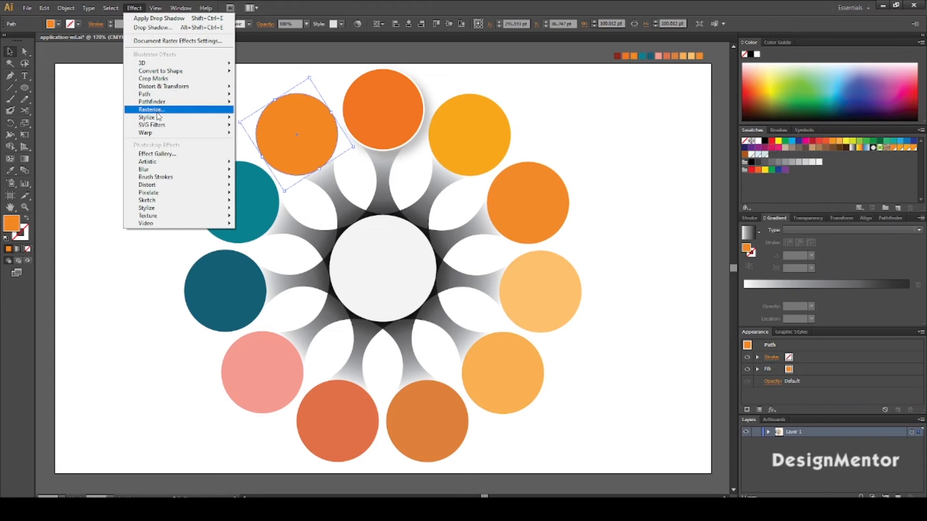
mouse_move(203, 118)
left_click(282, 125)
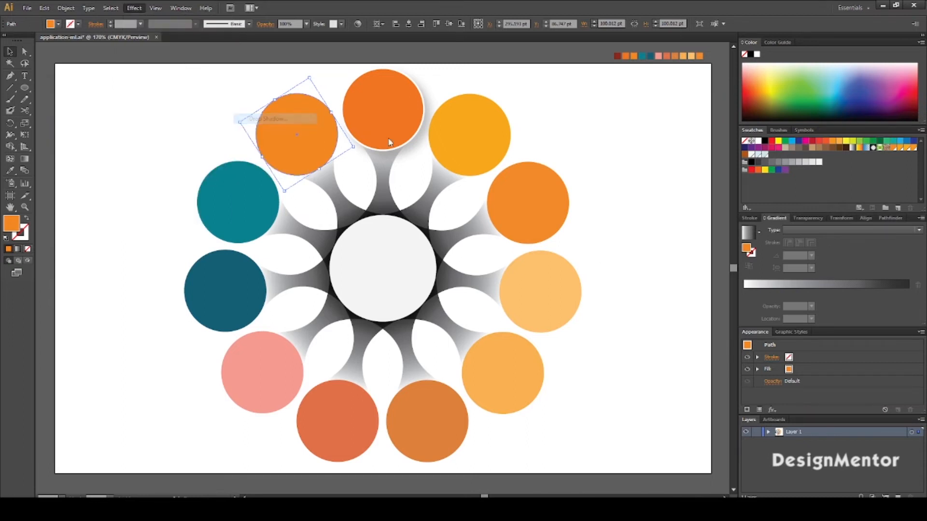
left_click(612, 236)
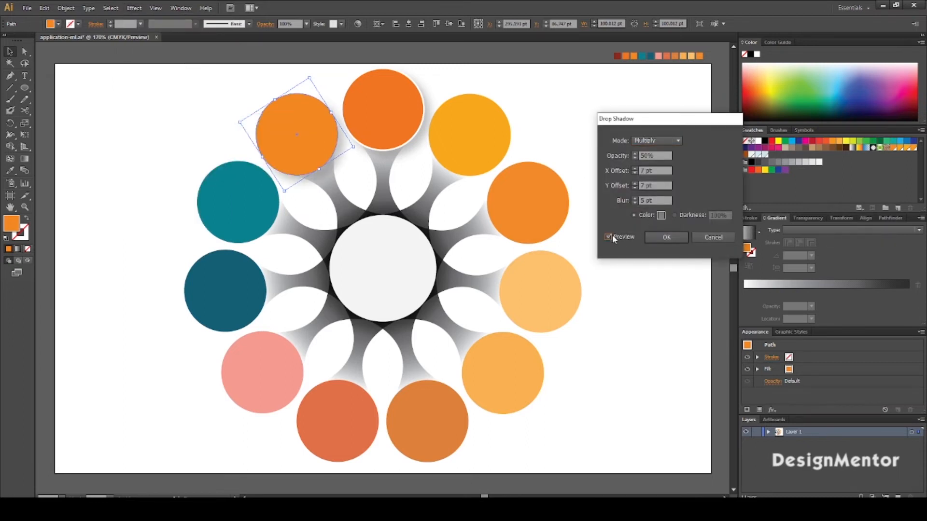
left_click(667, 237)
left_click(627, 230)
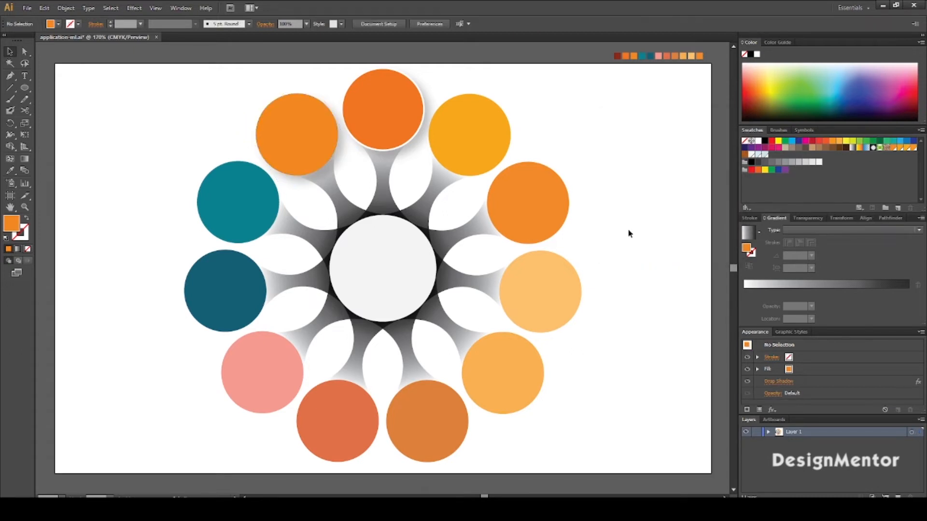
Step: Give the orange circle left of the top one a white stroke of 2 pt and deselect it
left_click(281, 116)
left_click(120, 24)
type("2")
key("Return")
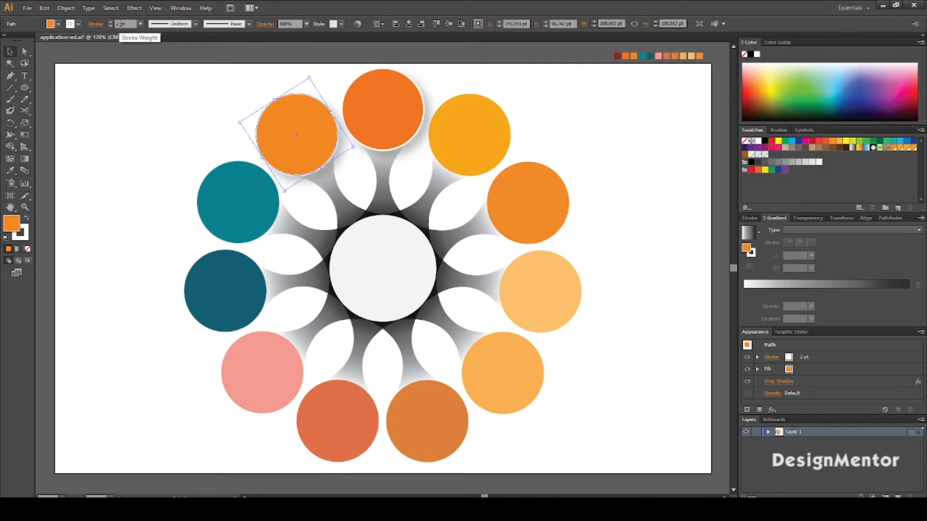
left_click(116, 99)
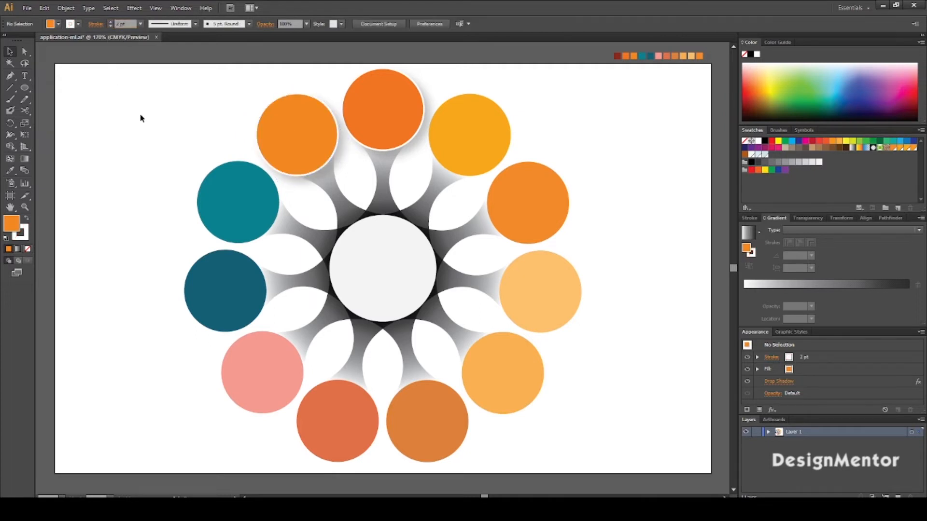
Step: Give the teal circle a 2 pt white stroke and a Multiply drop shadow with 50% opacity, 7 pt offsets and 5 pt blur
left_click(237, 204)
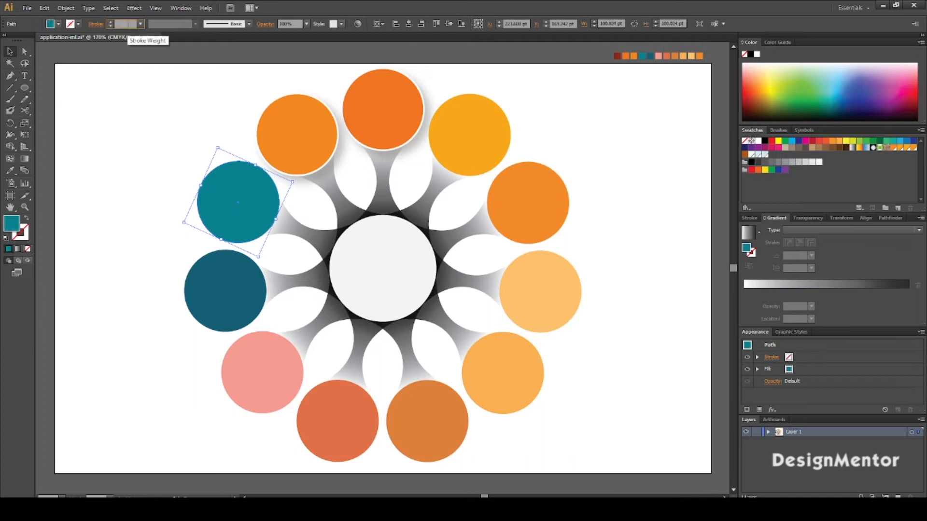
key("Return")
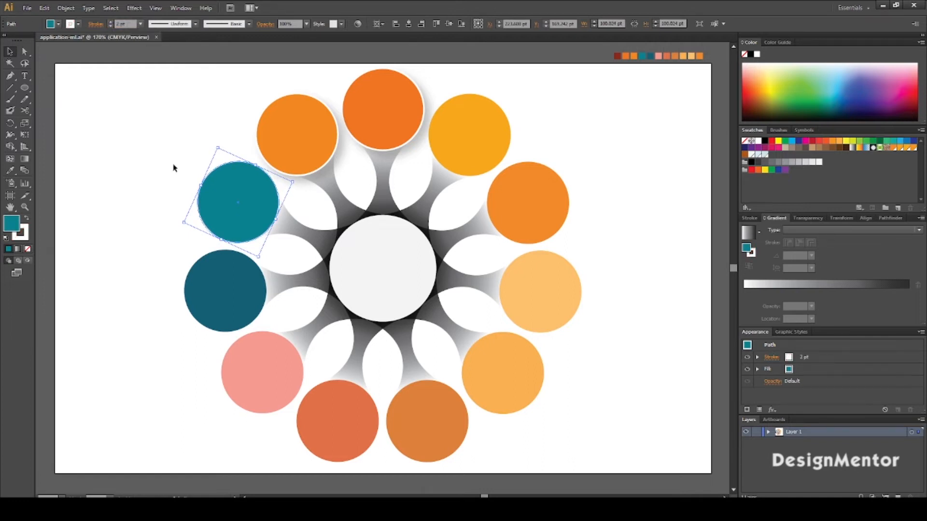
left_click(132, 9)
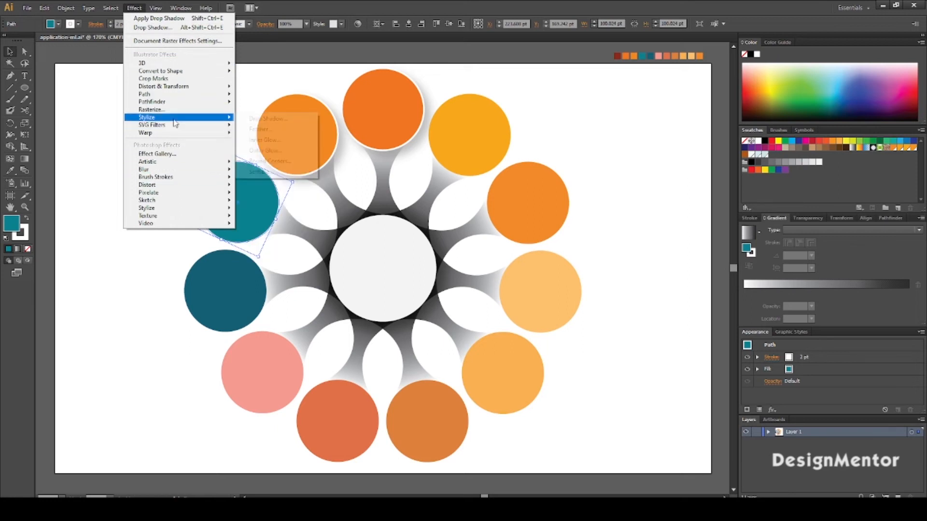
mouse_move(175, 121)
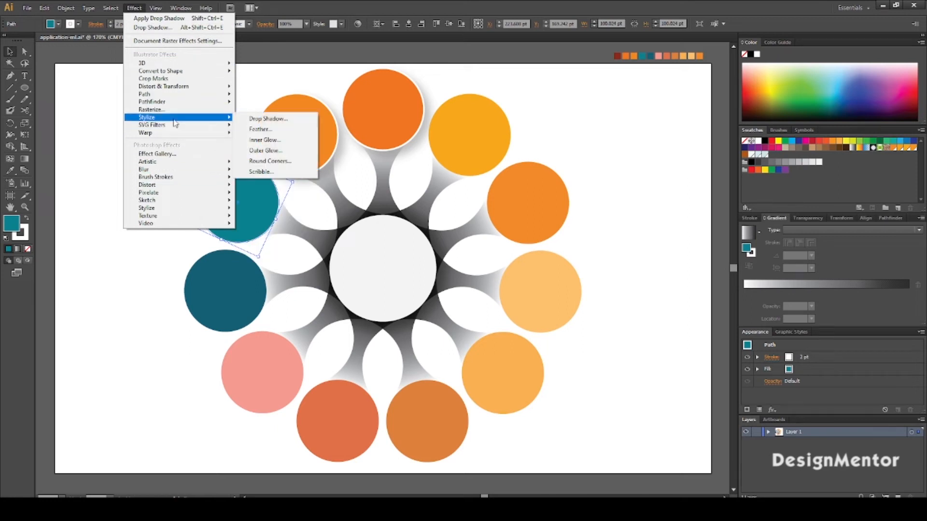
left_click(273, 119)
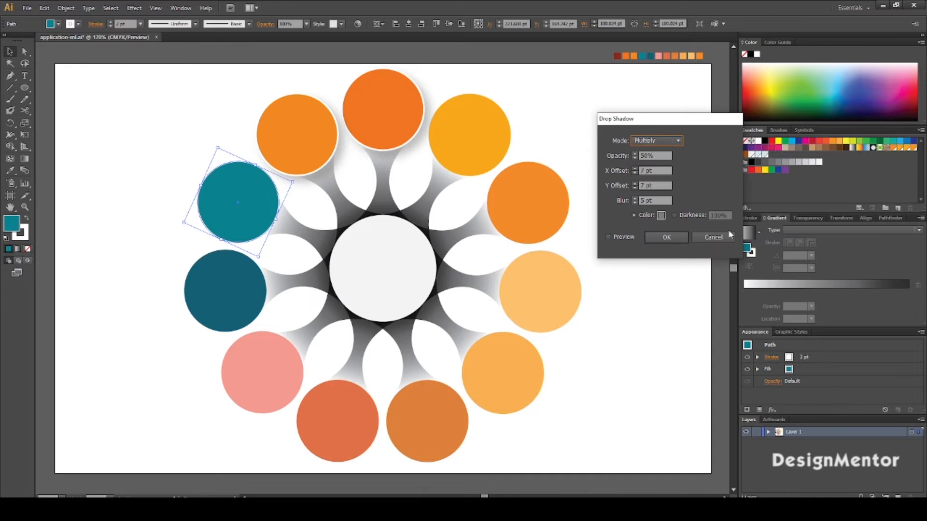
left_click(608, 237)
left_click(671, 237)
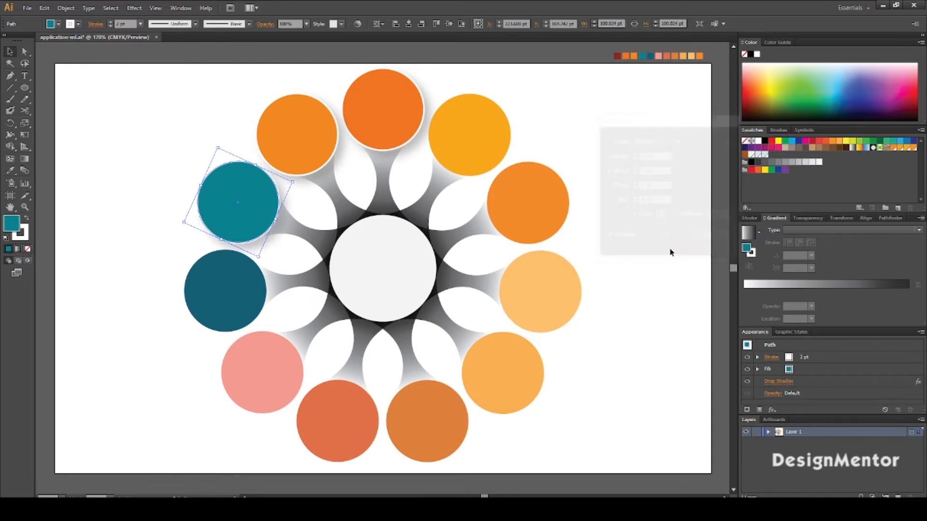
left_click(669, 321)
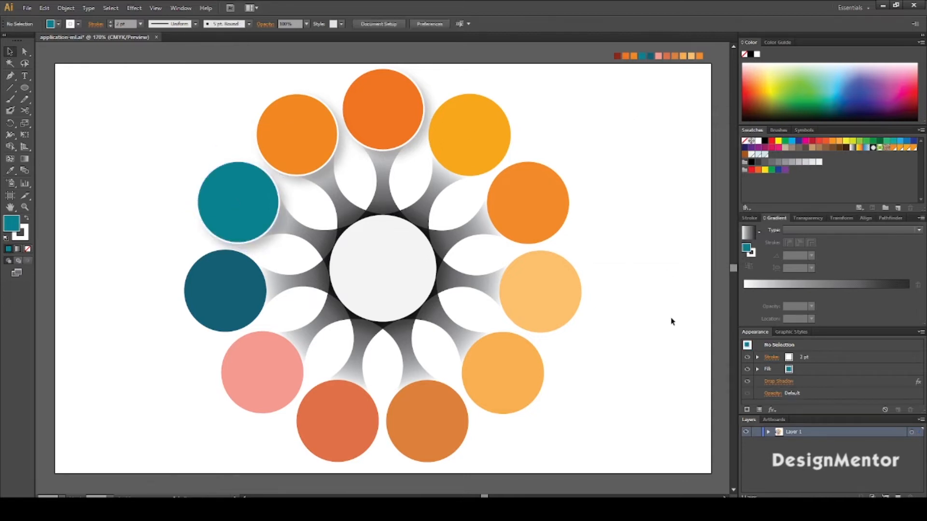
Step: Give the dark blue circle below the teal one a white stroke of 2 pt
left_click(222, 308)
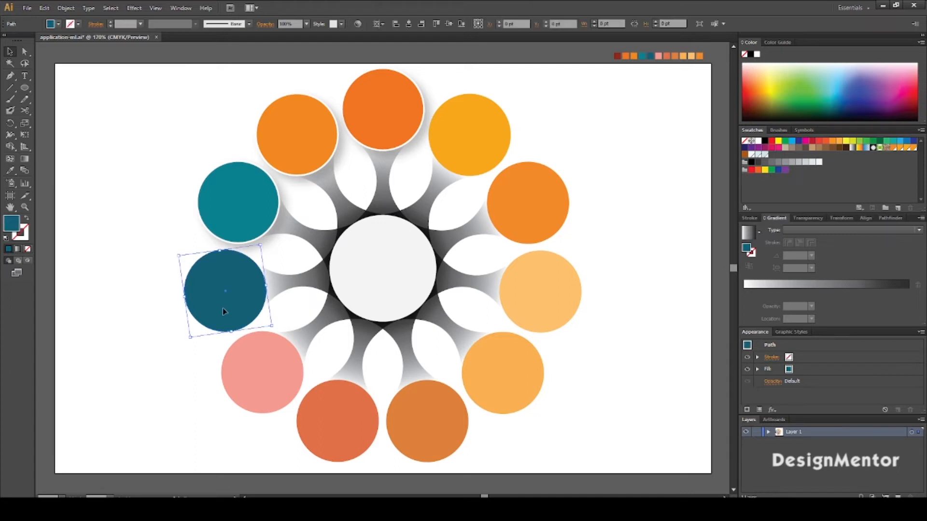
left_click(118, 24)
type("2")
key("Return")
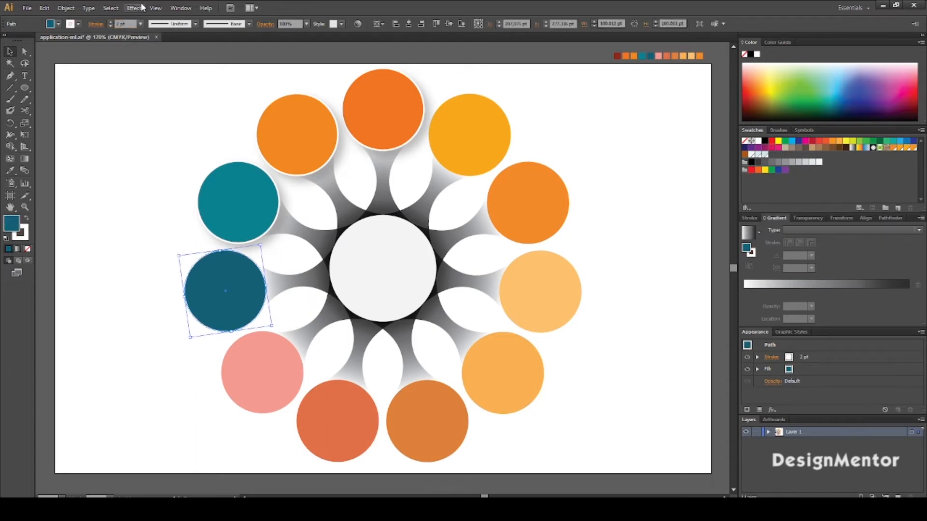
Step: Add a drop shadow with the same settings as the teal circle's to the dark blue circle and deselect it
left_click(135, 8)
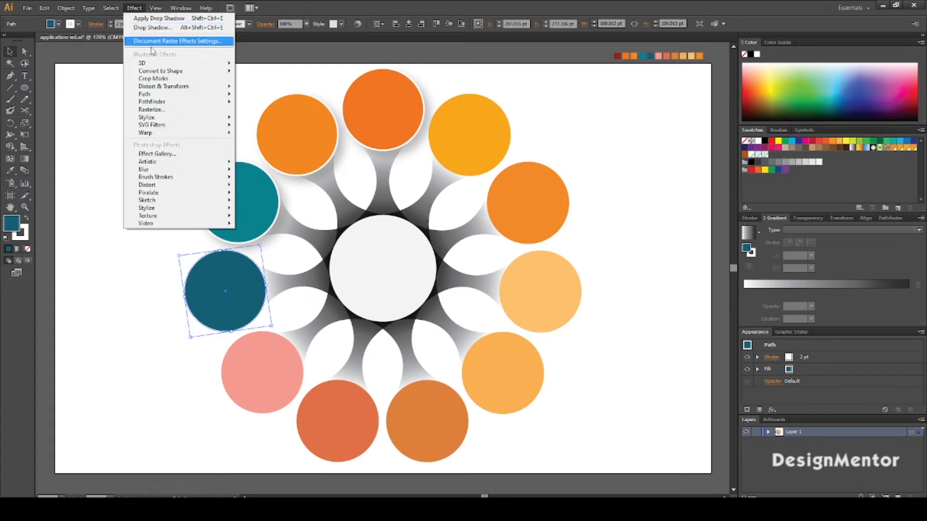
mouse_move(169, 120)
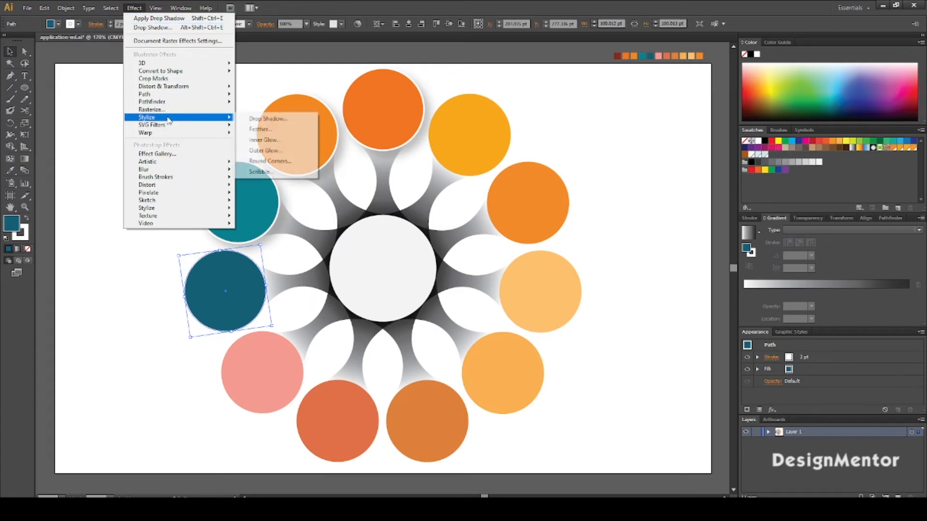
left_click(261, 119)
left_click(609, 236)
left_click(669, 236)
left_click(617, 338)
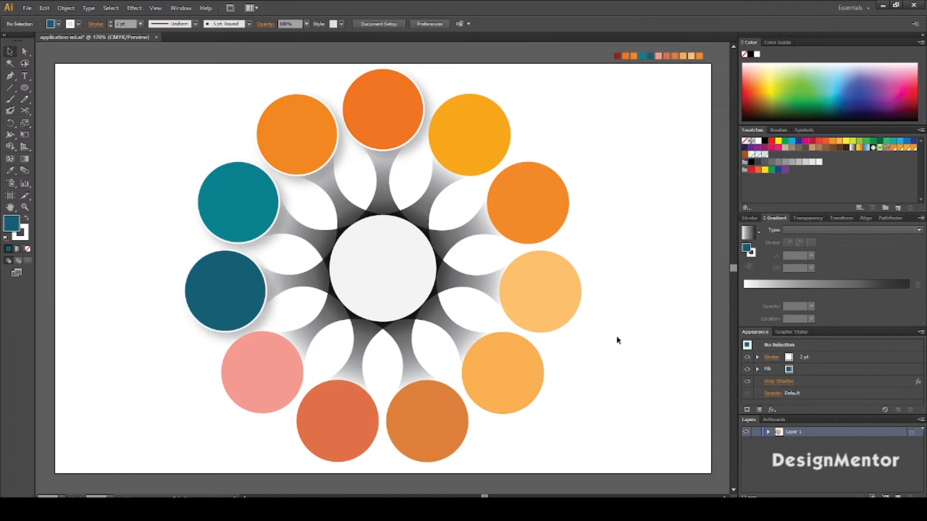
Step: Give the pink circle a 2 pt white stroke and a Multiply drop shadow with 50% opacity, 7 pt offsets and 5 pt blur
left_click(262, 389)
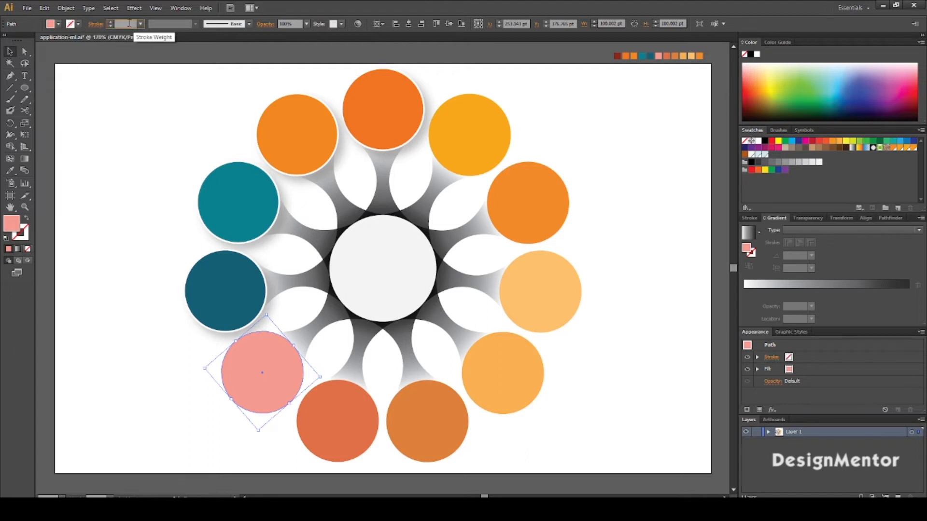
key("Return")
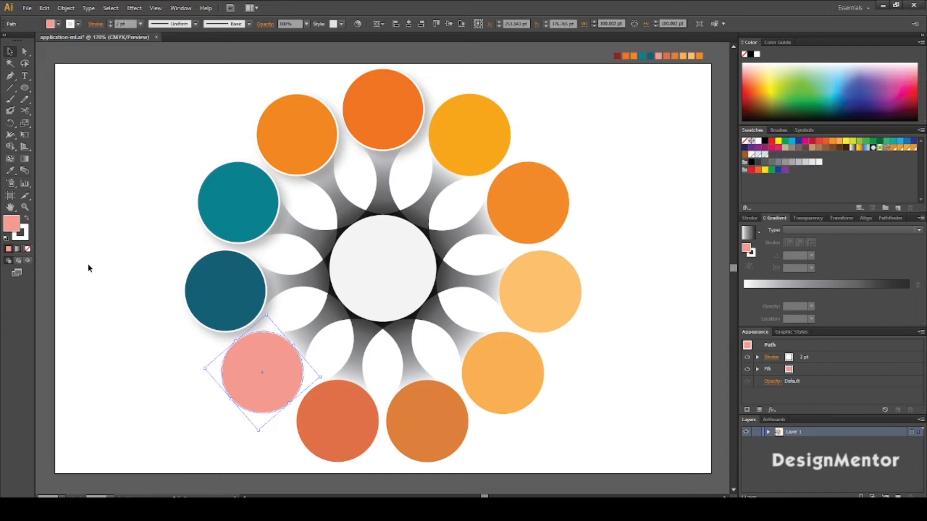
left_click(100, 266)
left_click(242, 354)
left_click(134, 9)
mouse_move(217, 117)
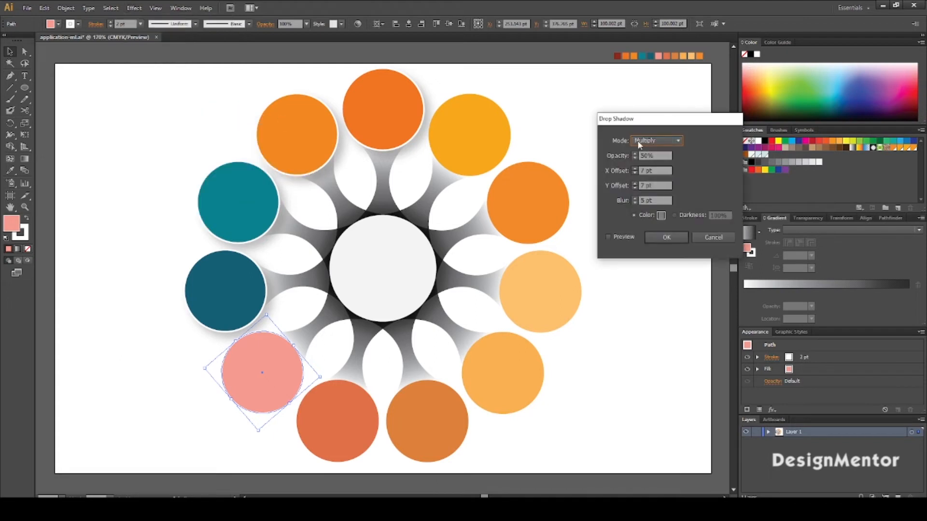
left_click(675, 245)
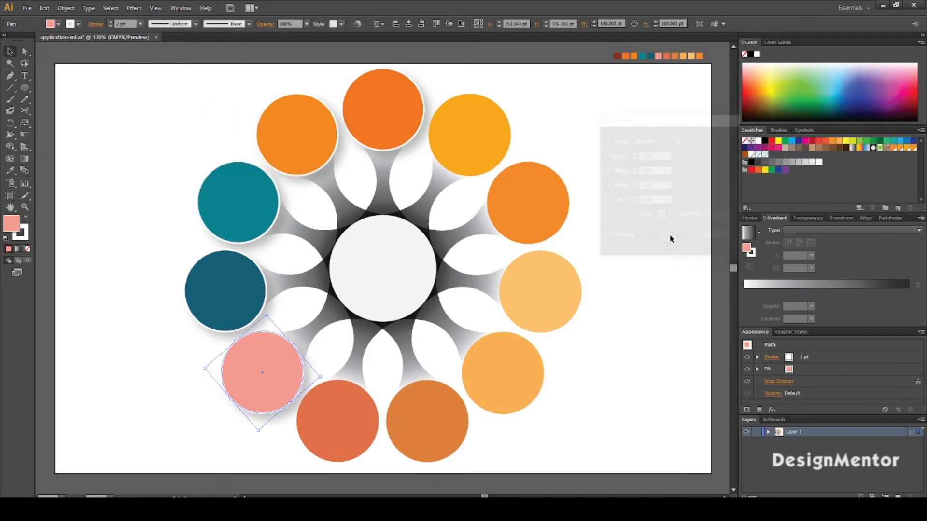
Step: Give the red-orange circle at the ring's lower left a white stroke of 2 pt
left_click(390, 454)
left_click(358, 429)
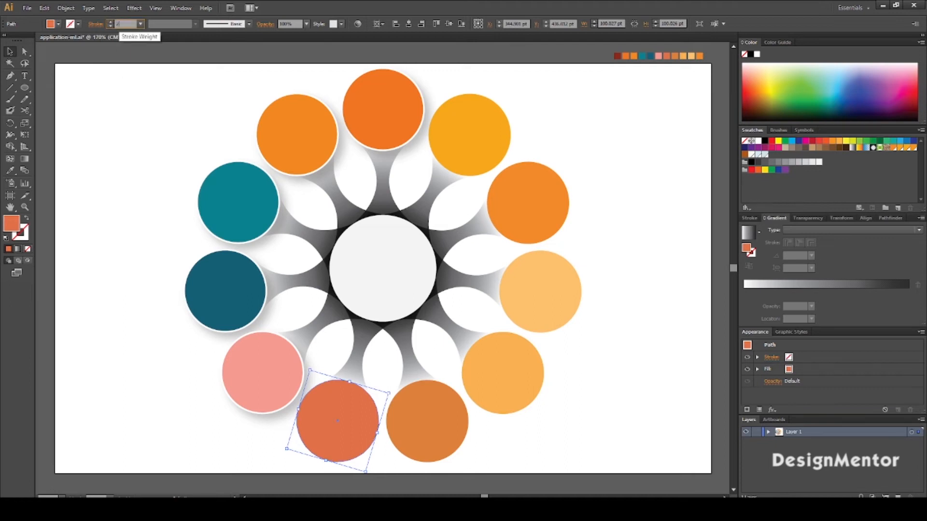
Step: Try to set a 2 pt stroke on the brownish-orange, light orange and pale orange circles at the ring's lower right
left_click(417, 385)
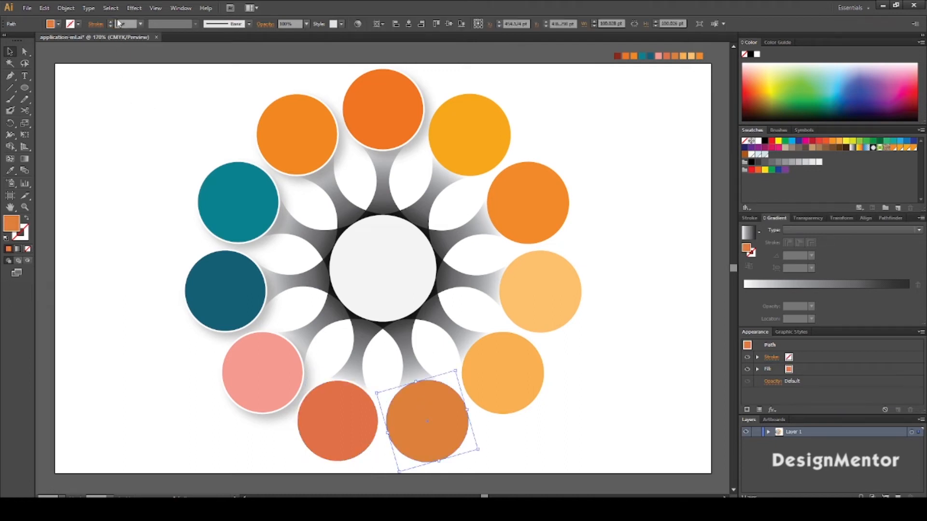
left_click(590, 379)
left_click(519, 376)
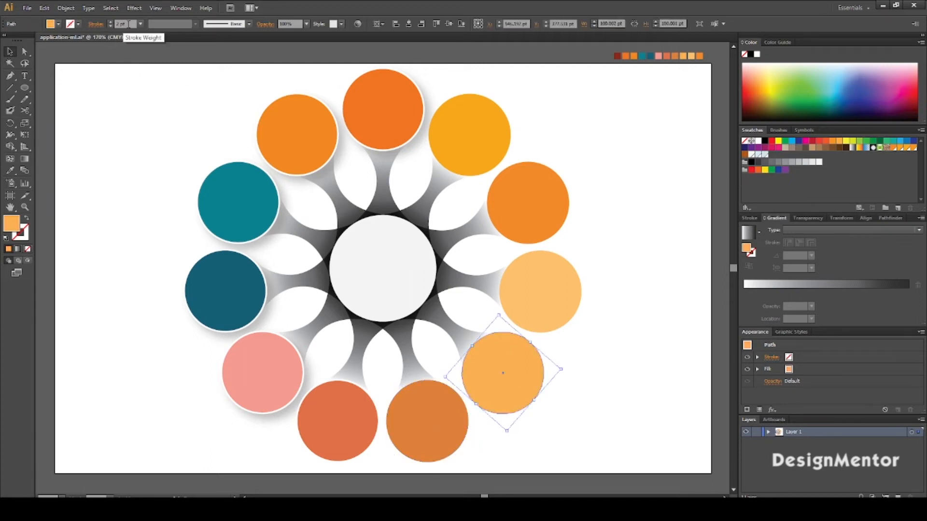
left_click(580, 301)
left_click(544, 280)
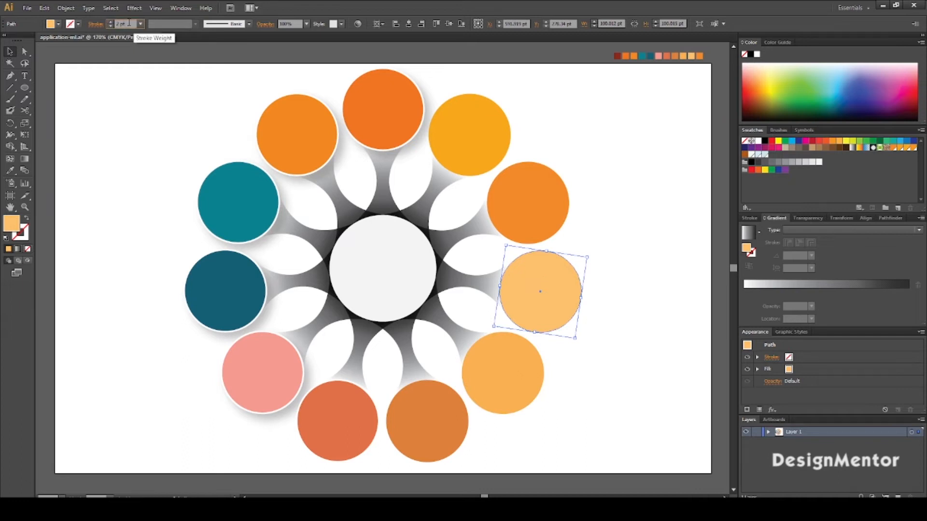
left_click(415, 433)
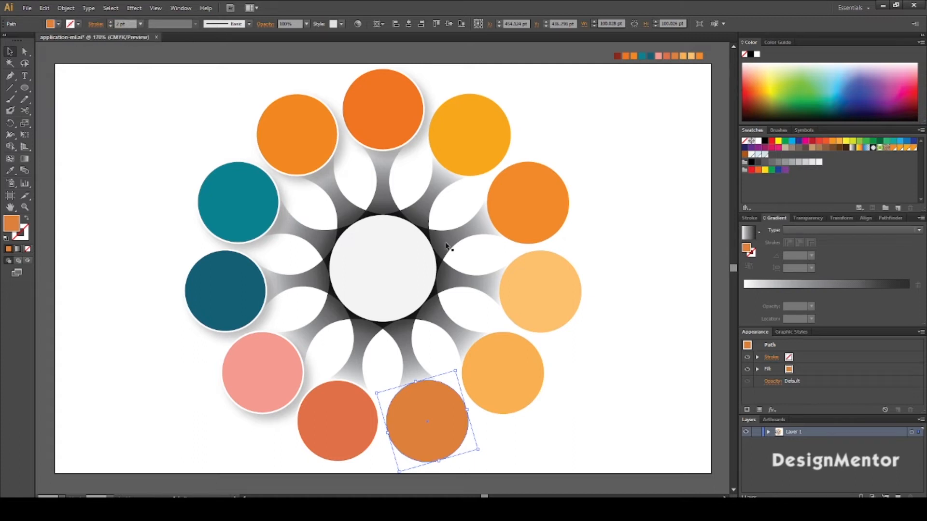
left_click(664, 286)
Step: Add a drop shadow matching the pink circle's to the red-orange circle at the ring's lower left
left_click(350, 421)
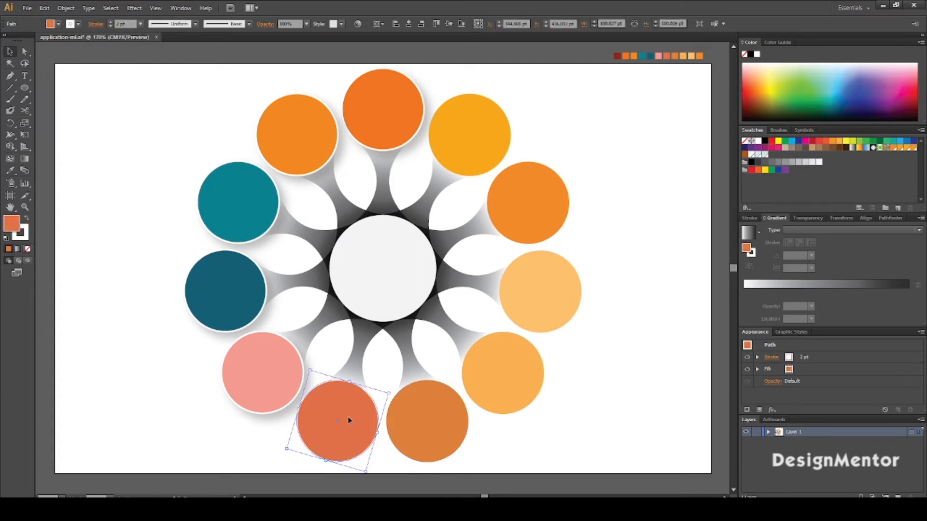
left_click(134, 7)
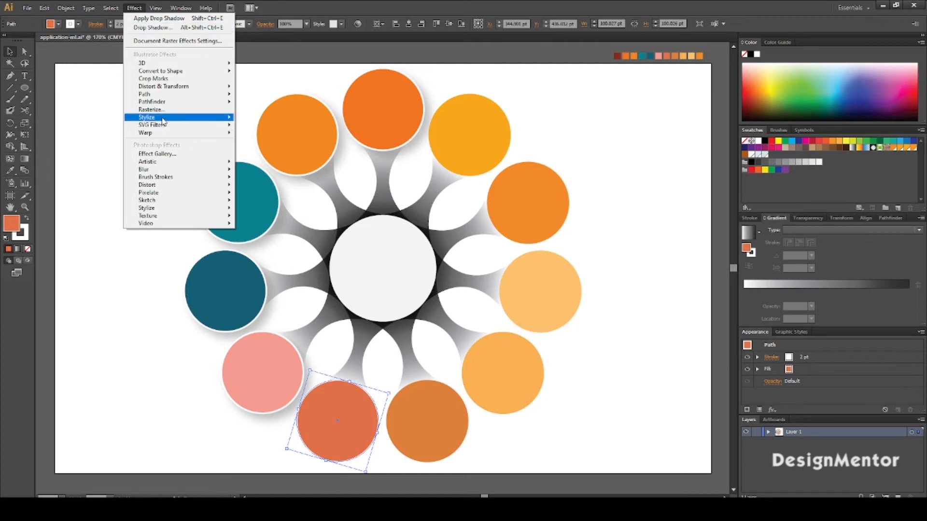
mouse_move(163, 122)
left_click(263, 118)
left_click(615, 237)
left_click(656, 238)
Step: Give the brownish-orange bottom circle a 2 pt white stroke and a Multiply drop shadow with 50% opacity, 7 pt offsets and 5 pt blur
left_click(428, 416)
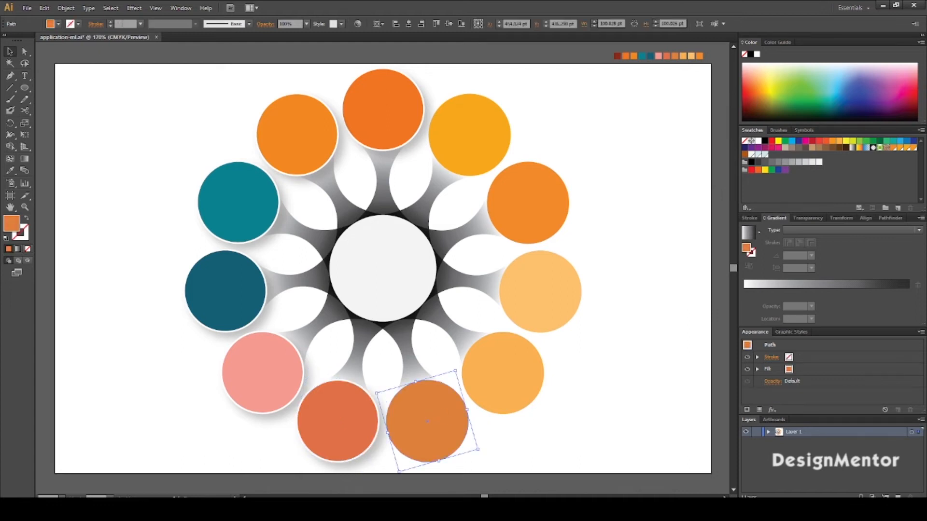
key("Return")
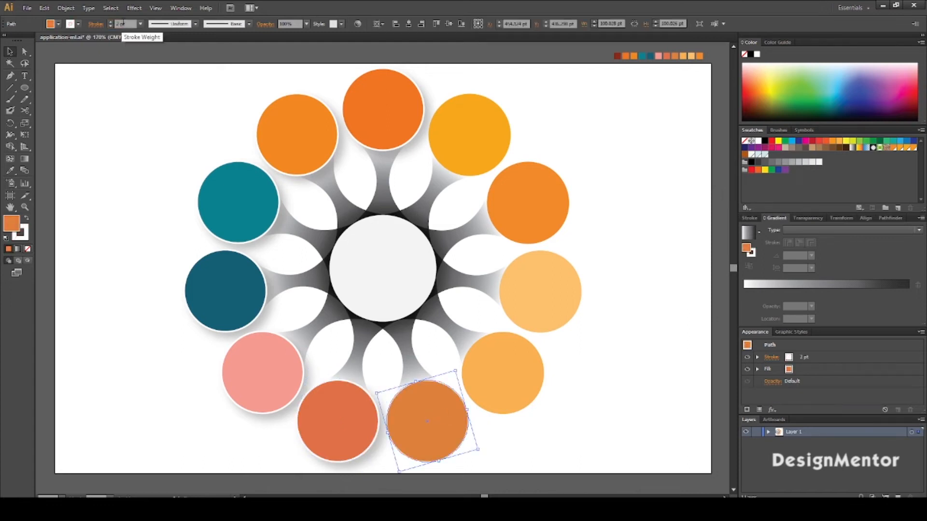
left_click(133, 7)
mouse_move(167, 118)
left_click(265, 118)
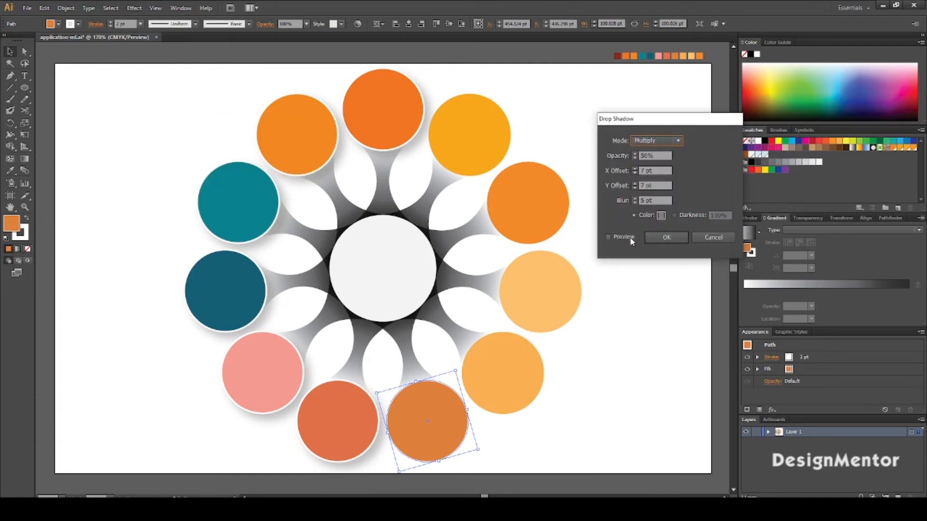
left_click(631, 242)
left_click(666, 237)
left_click(615, 369)
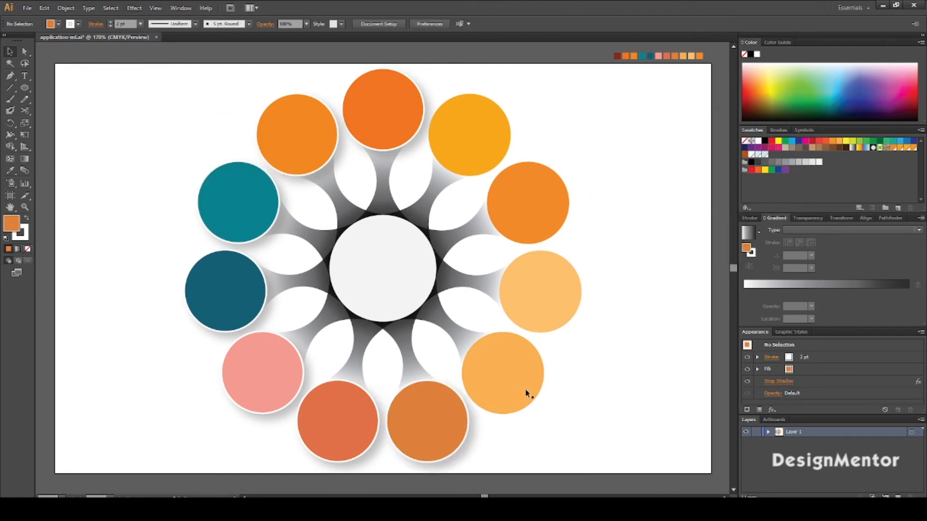
Step: Give the light orange circle at the ring's lower right a white stroke of 2 pt
left_click(499, 385)
left_click(122, 23)
type("2")
key("Return")
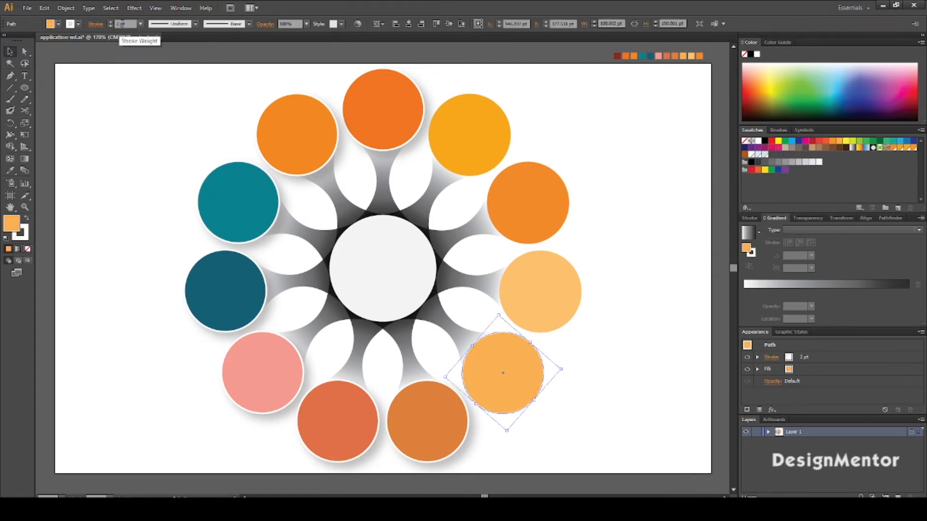
Step: Add a Multiply drop shadow with 50% opacity, 7 pt offsets and 5 pt blur to the light orange circle at the ring's lower right
left_click(134, 8)
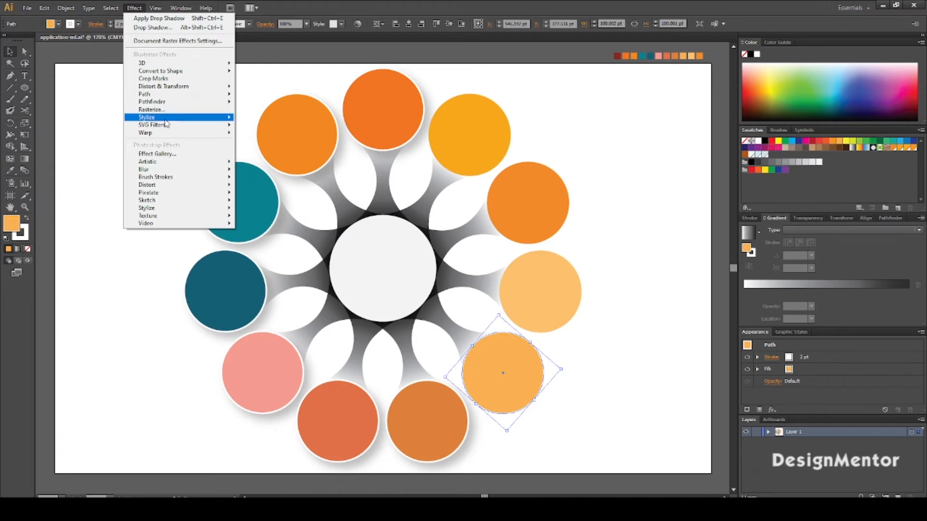
mouse_move(167, 118)
left_click(266, 119)
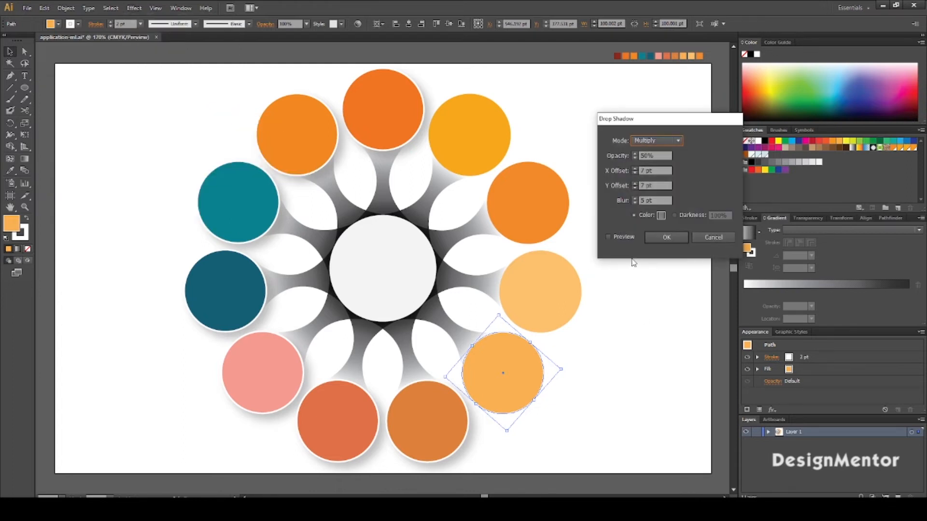
left_click(620, 235)
left_click(666, 236)
left_click(622, 360)
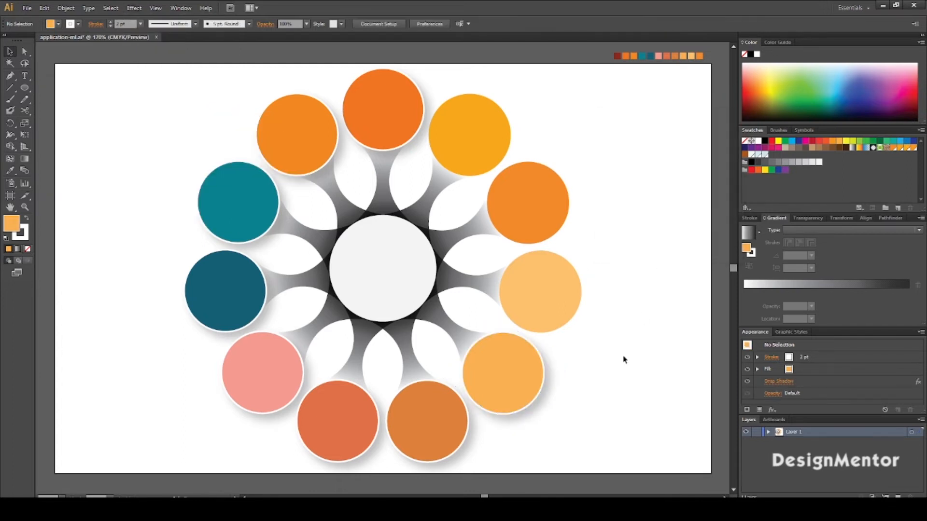
Step: Give the pale orange circle on the ring's right a 2 pt white stroke and a Multiply drop shadow with 50% opacity, 7 pt offsets, 5 pt blur
left_click(537, 318)
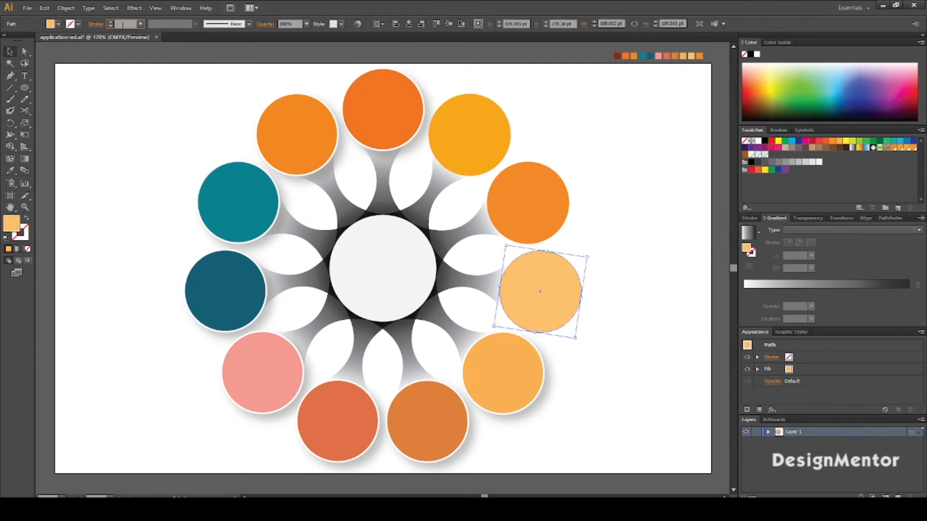
left_click(122, 24)
type("2")
key("Return")
left_click(134, 8)
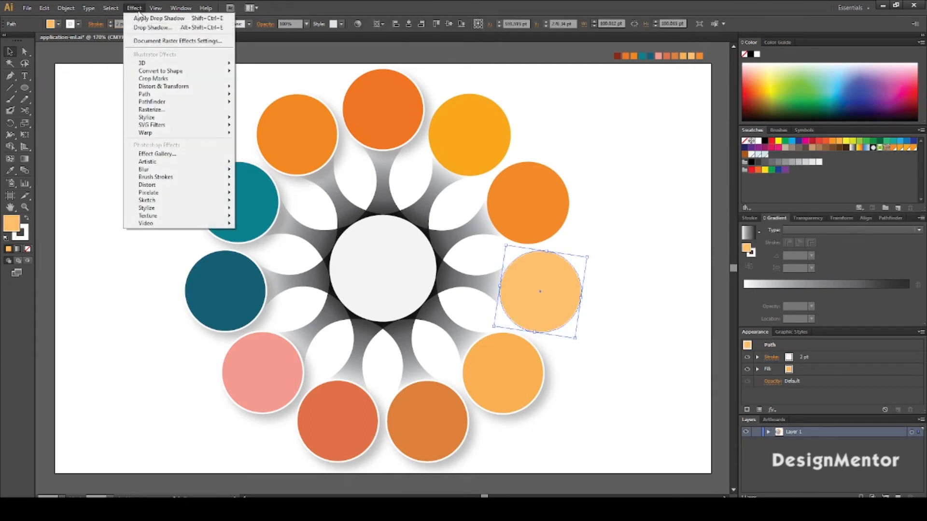
mouse_move(162, 124)
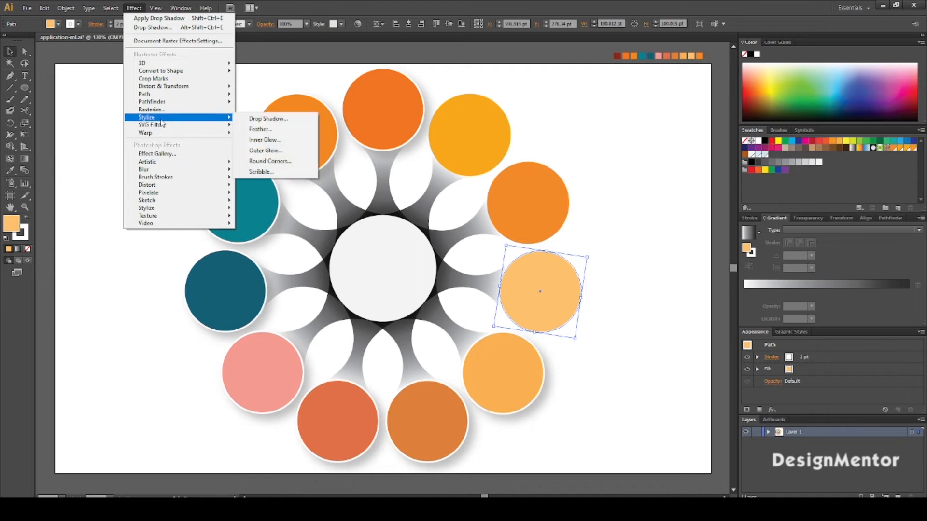
left_click(267, 119)
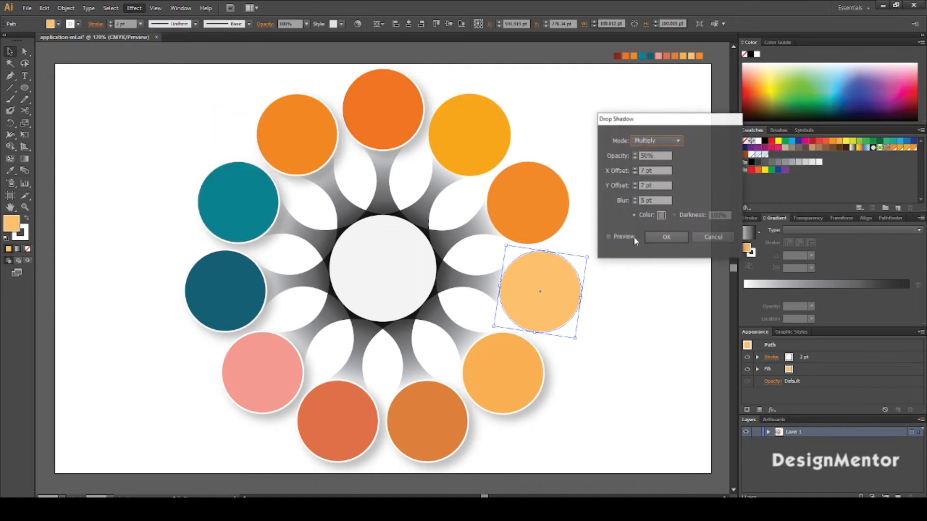
left_click(621, 237)
left_click(666, 236)
left_click(617, 207)
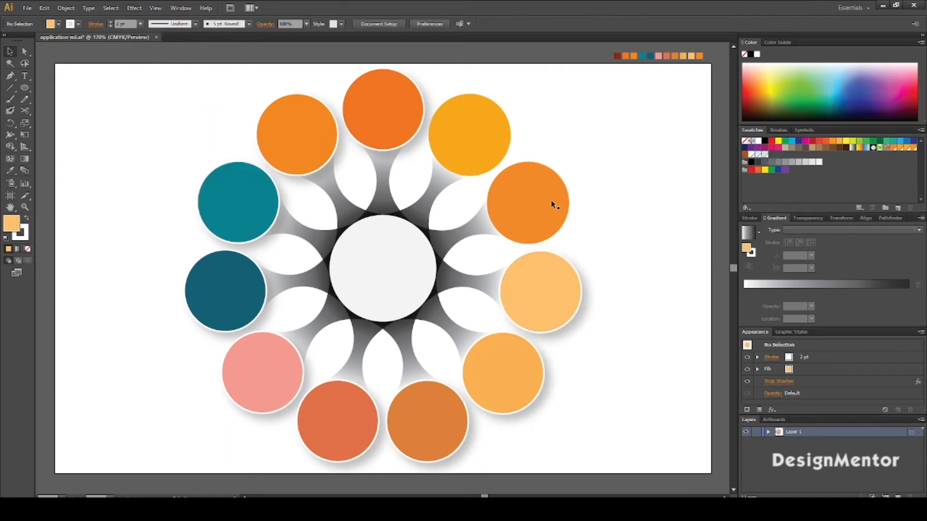
Step: Give the orange circle above the pale orange one a 2 pt white stroke and the same 50% Multiply drop shadow, 7 pt offsets, 5 pt blur
left_click(552, 200)
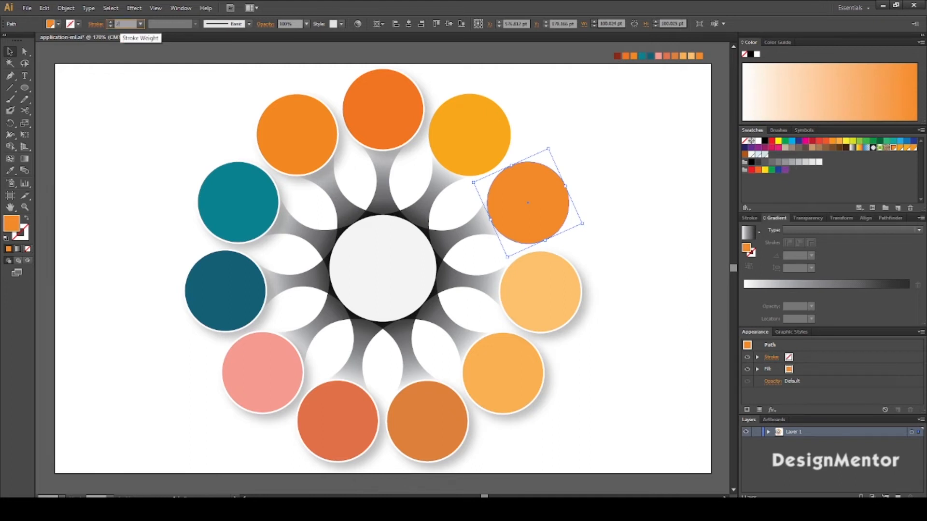
left_click(119, 24)
type("2")
key("Return")
left_click(134, 8)
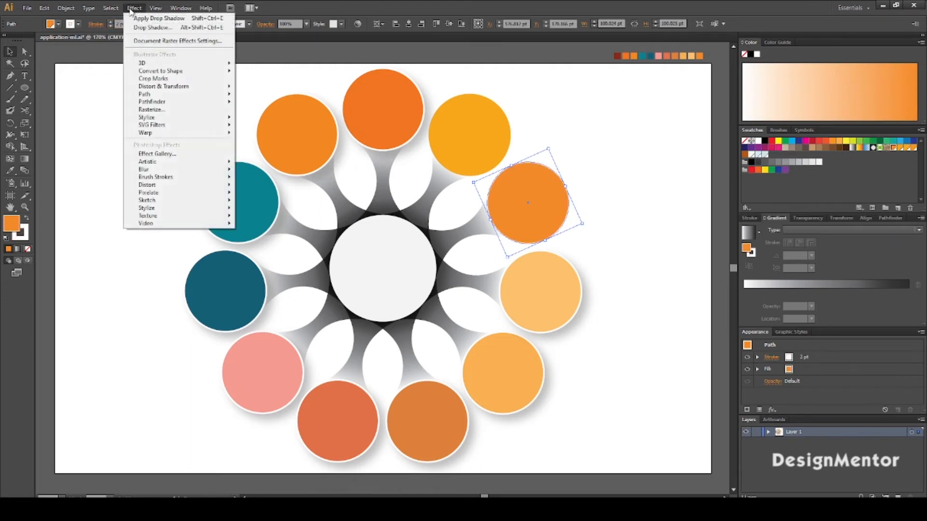
mouse_move(169, 123)
left_click(267, 119)
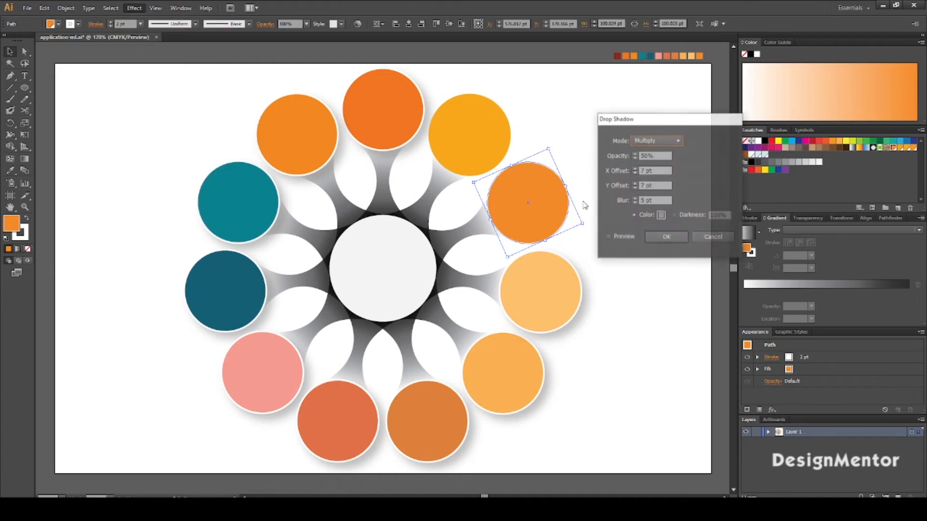
left_click(621, 237)
left_click(666, 238)
left_click(627, 129)
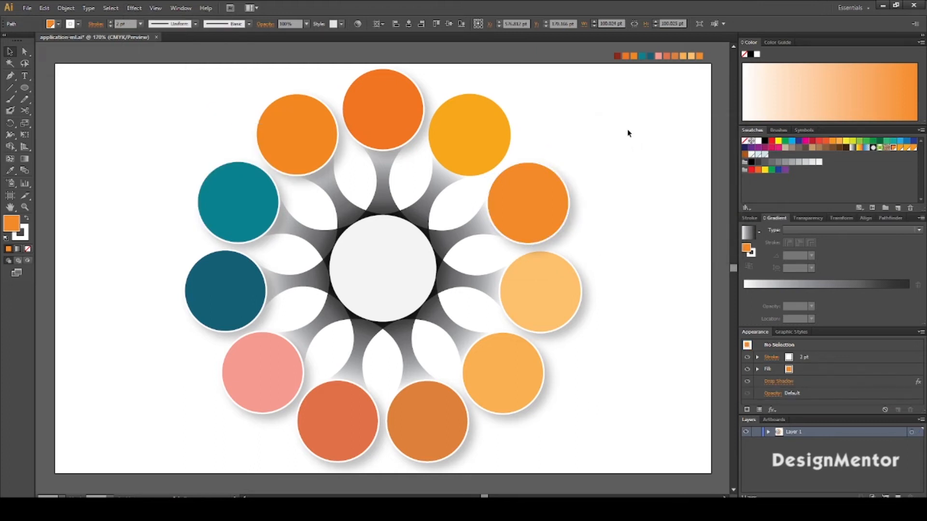
Step: Give the yellow-orange circle at the ring's upper right a 2 pt white stroke and the same drop shadow as its neighbours
left_click(493, 128)
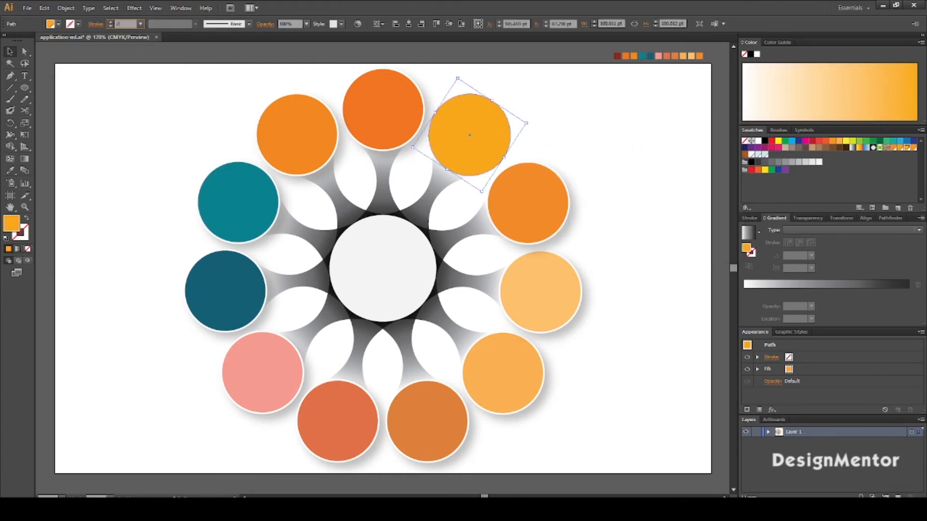
left_click(110, 21)
left_click(134, 7)
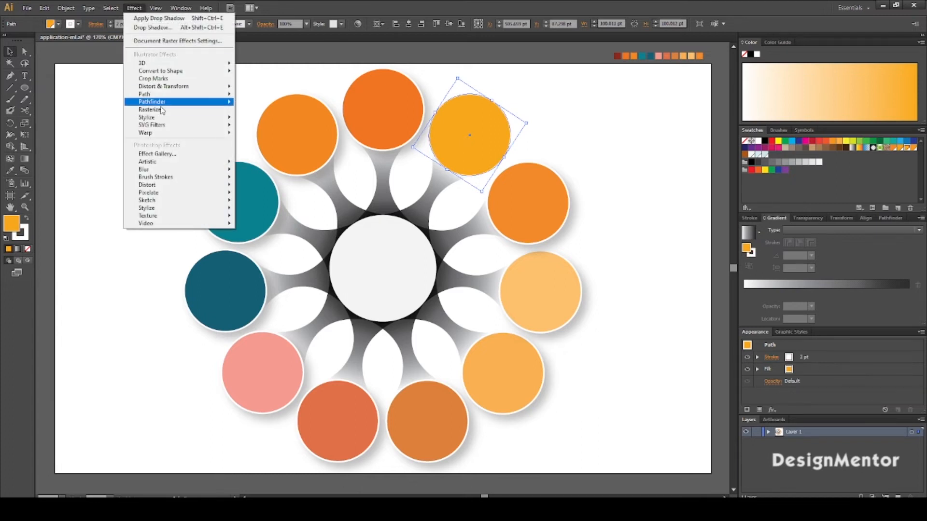
mouse_move(203, 117)
left_click(283, 121)
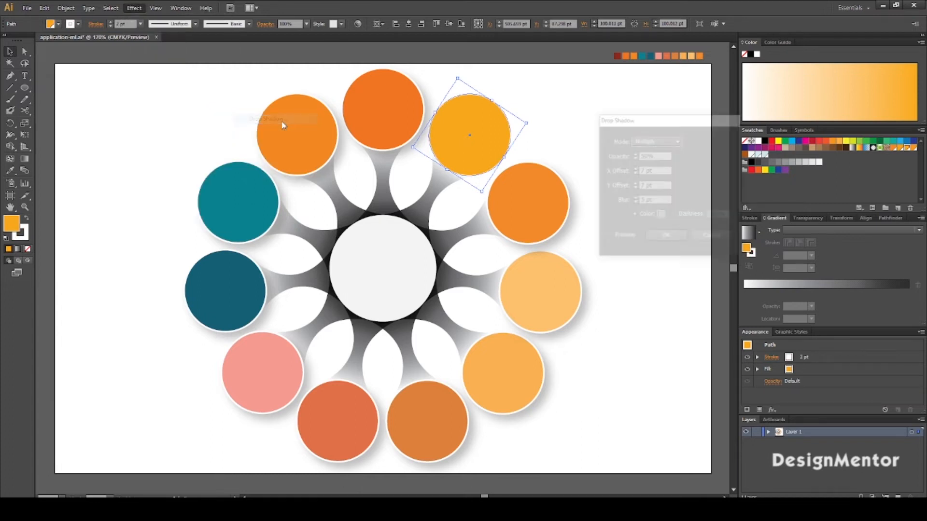
left_click(666, 237)
Step: Give the light grey centre circle a 2 pt white stroke and a Multiply drop shadow with 50% opacity, 7 pt offsets and 5 pt blur
left_click(410, 269)
left_click(123, 23)
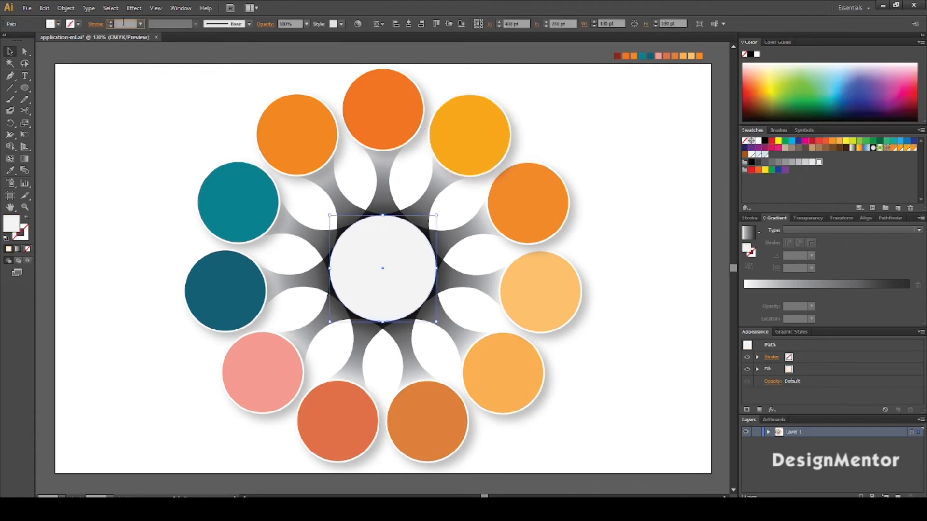
type("2")
key("Return")
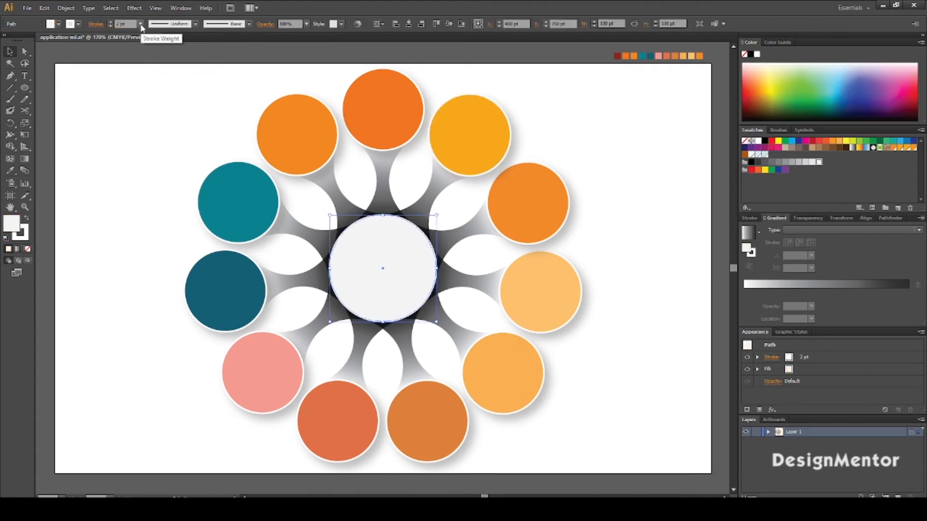
left_click(135, 9)
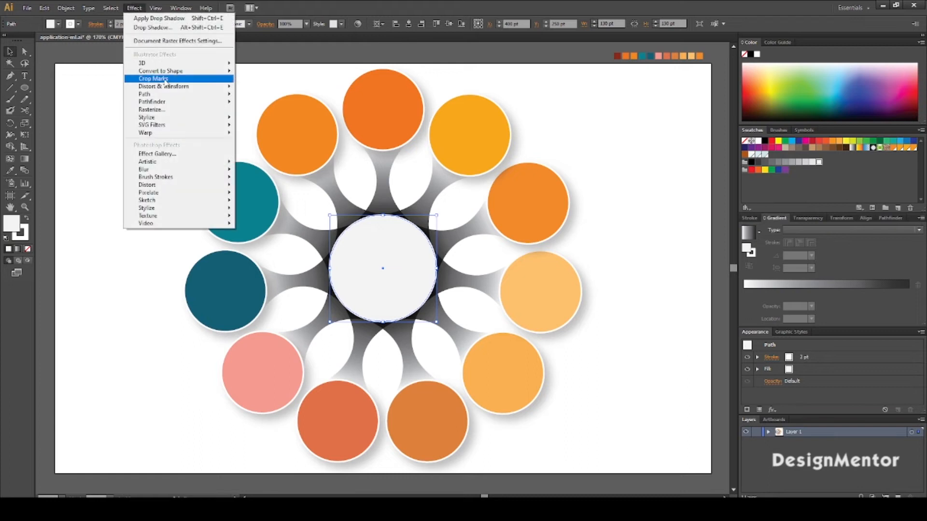
mouse_move(167, 119)
left_click(268, 119)
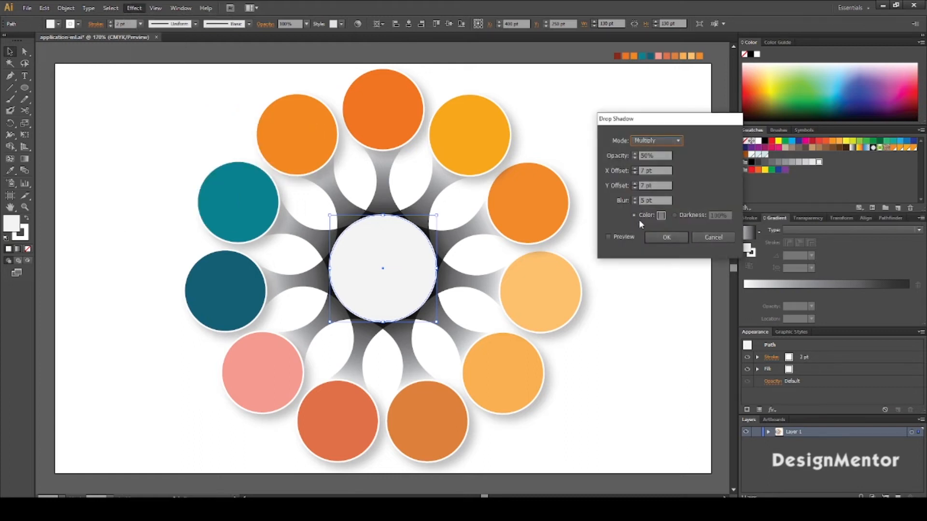
left_click(618, 237)
left_click(666, 238)
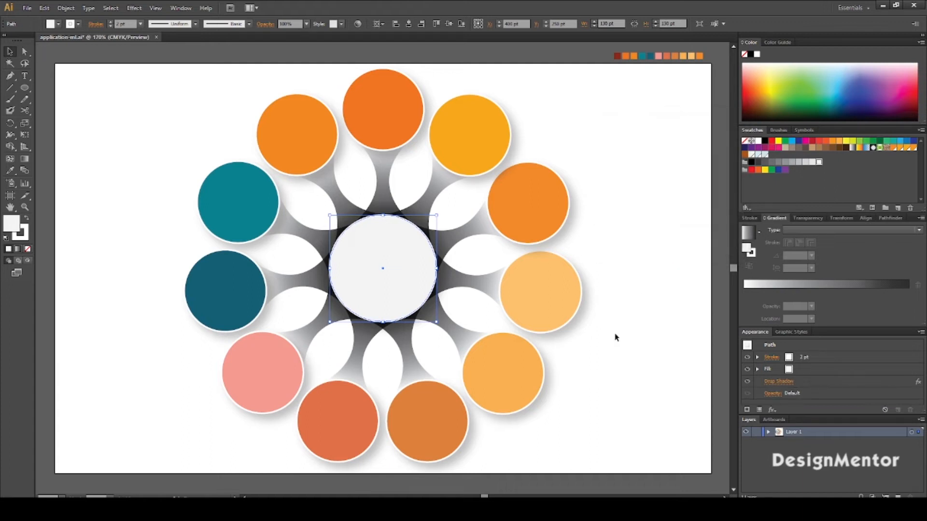
left_click(616, 337)
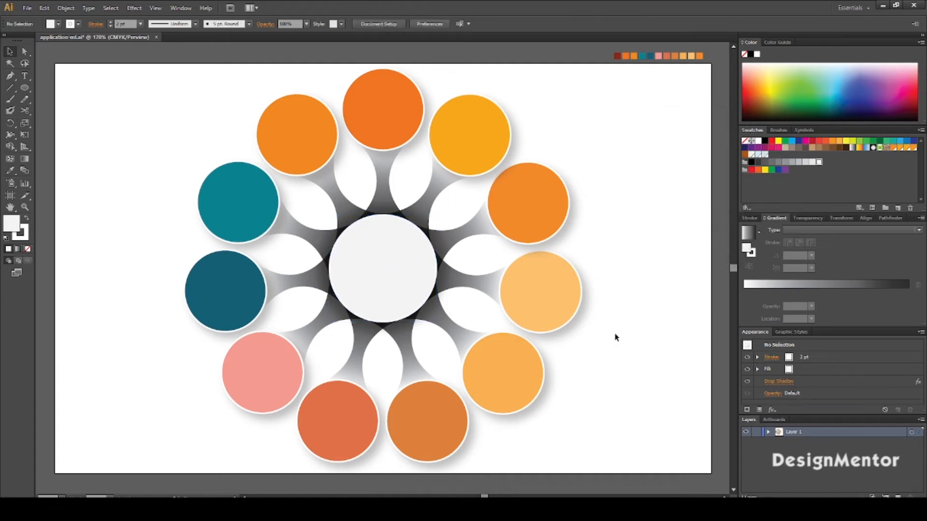
Step: Try a 4 pt white stroke on the light grey centre circle
left_click(380, 273)
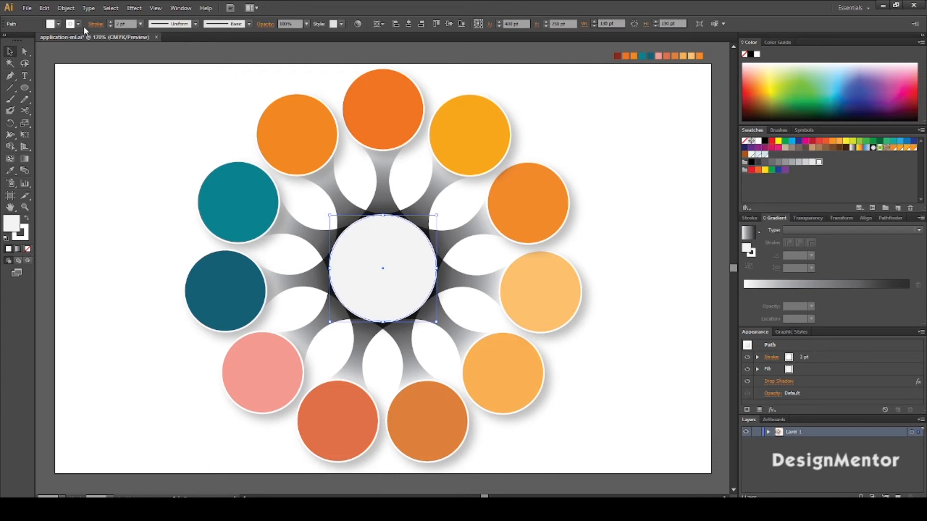
left_click(132, 24)
type("4")
key("Return")
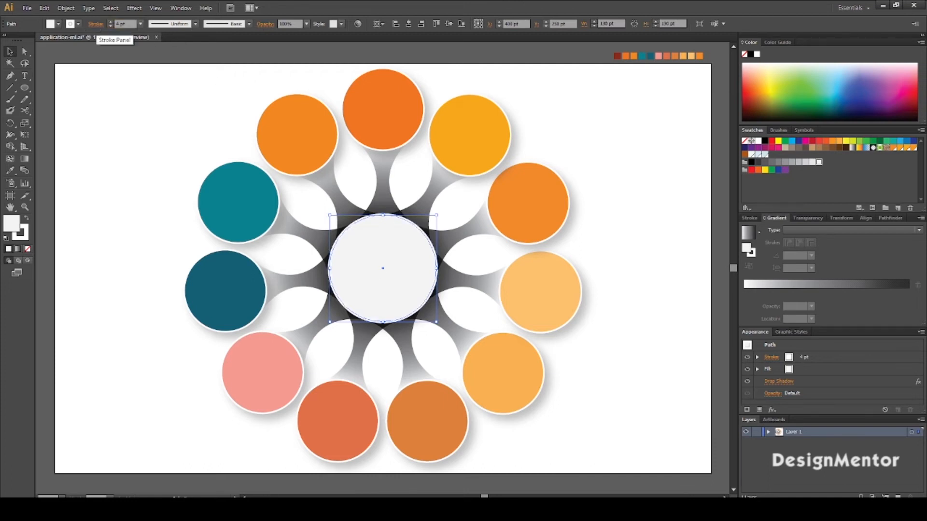
left_click(121, 122)
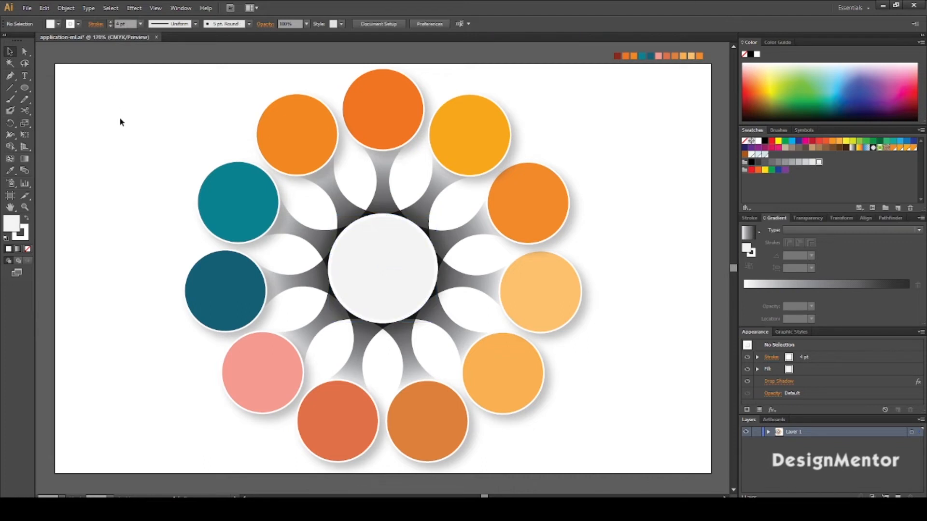
Step: Set the light grey centre circle's white stroke to 3 pt and deselect it
left_click(405, 263)
type("3")
key("Return")
left_click(645, 311)
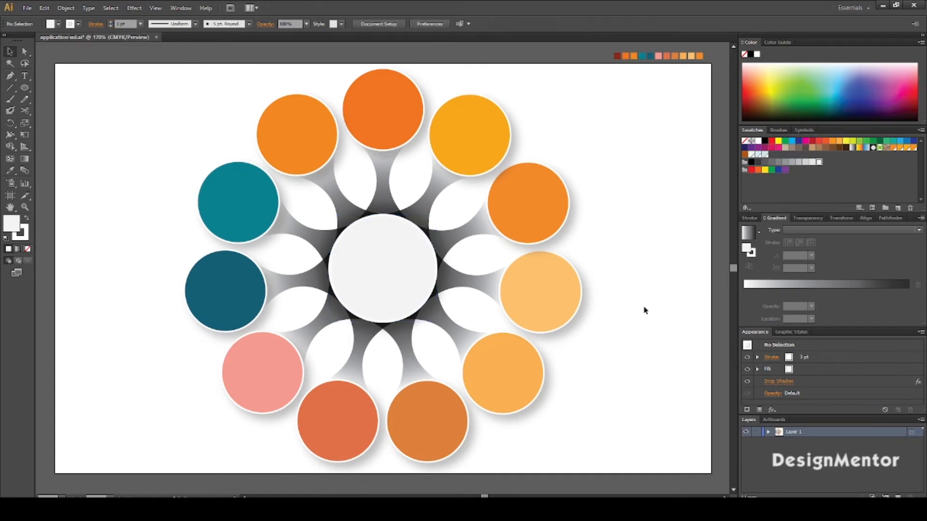
Step: Set up the Type tool with the Poppins font in the SemiBold style
key("t")
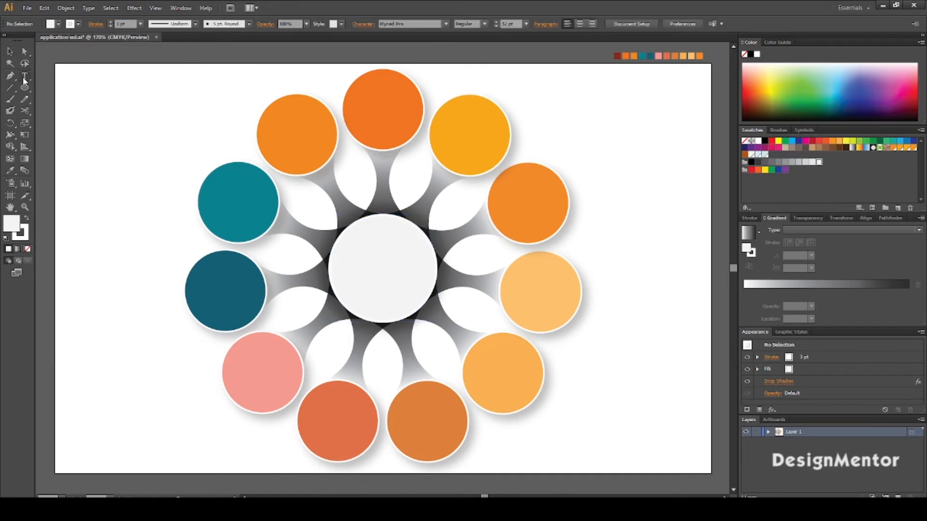
left_click(408, 24)
type("Poppins")
left_click(483, 24)
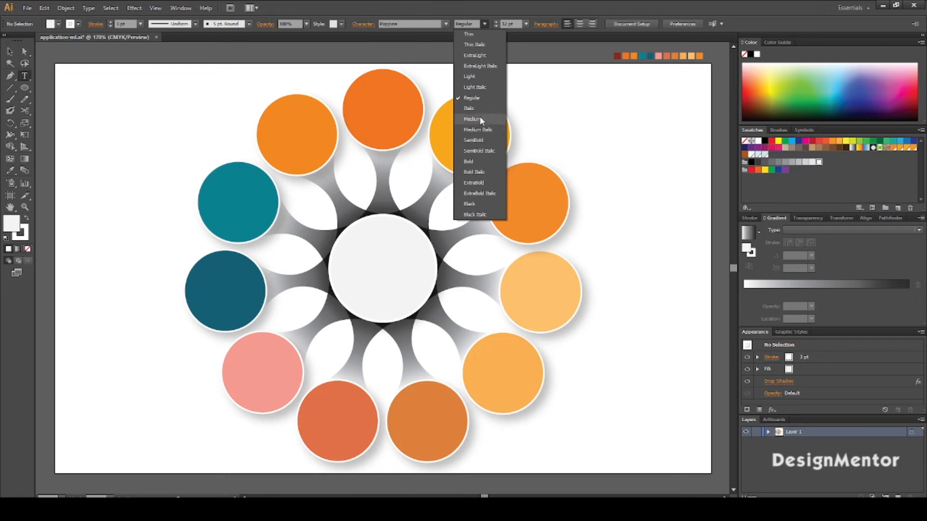
left_click(486, 140)
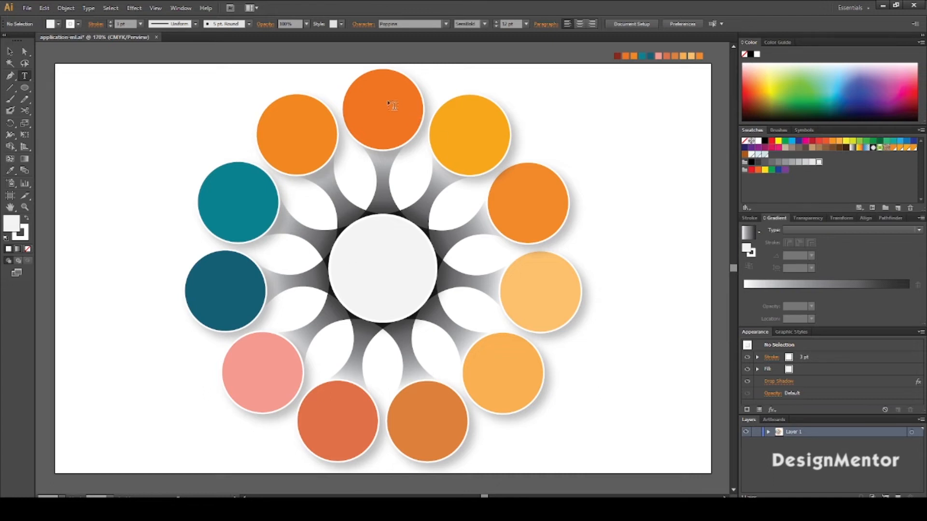
Step: Add white text reading "Application" and "Machine" on two lines inside the orange circle at the top of the ring
left_click(370, 102)
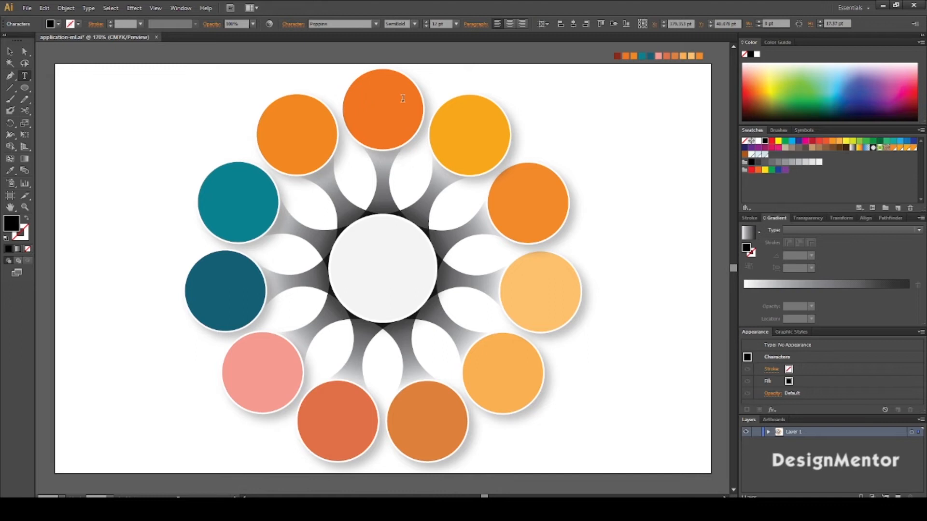
left_click(58, 25)
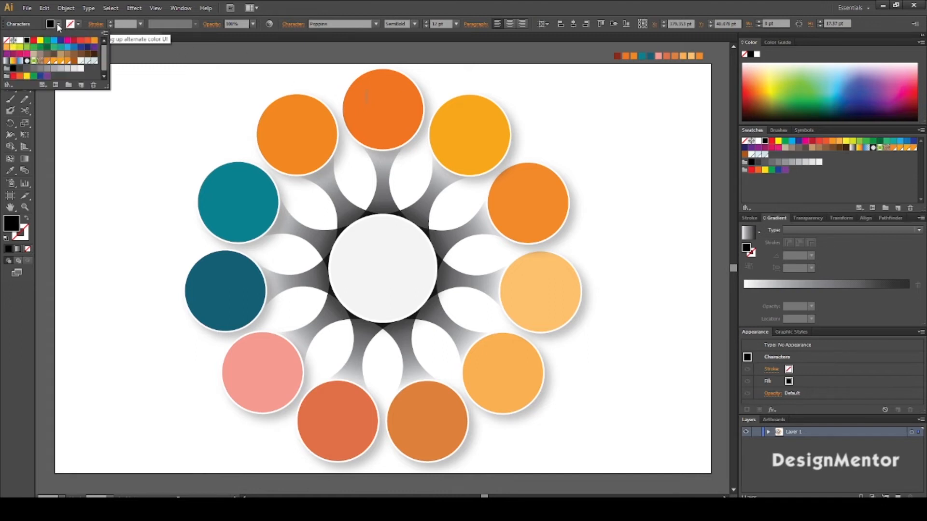
left_click(21, 41)
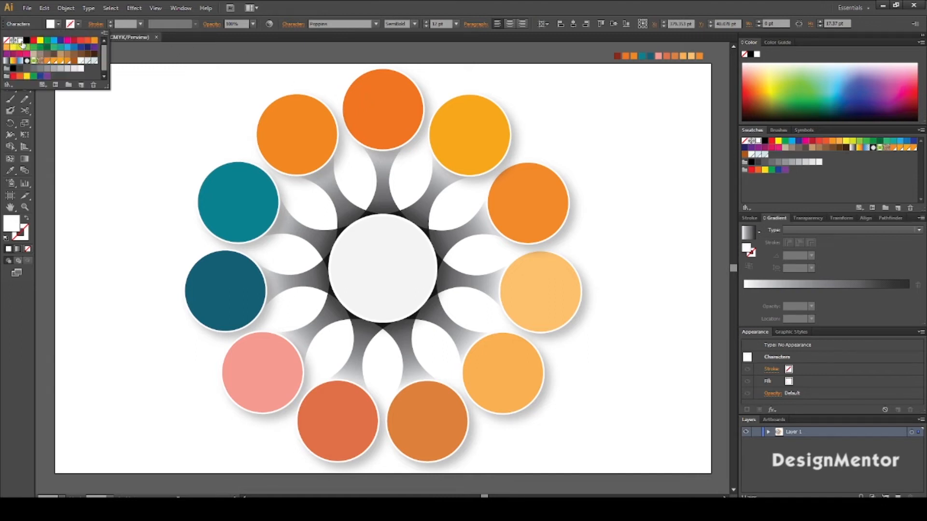
key("Escape")
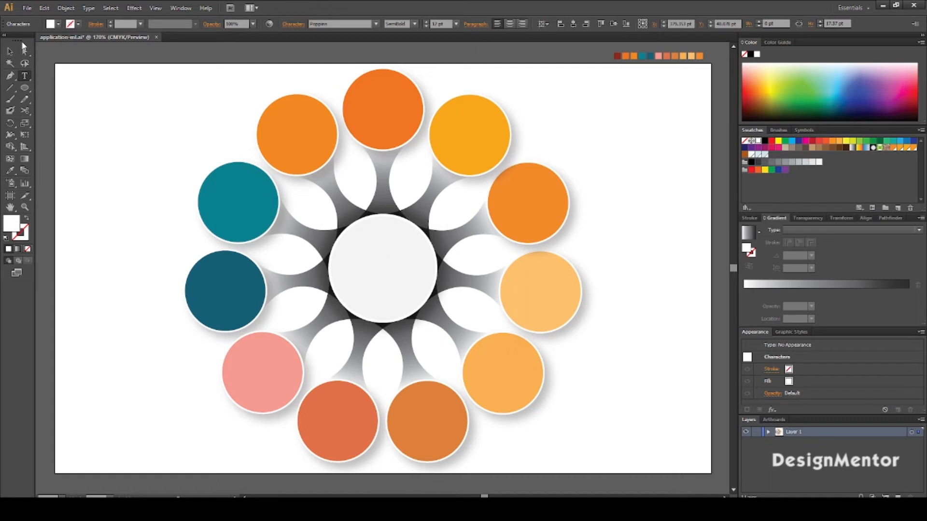
type("pplication")
key("Return")
type("Machine")
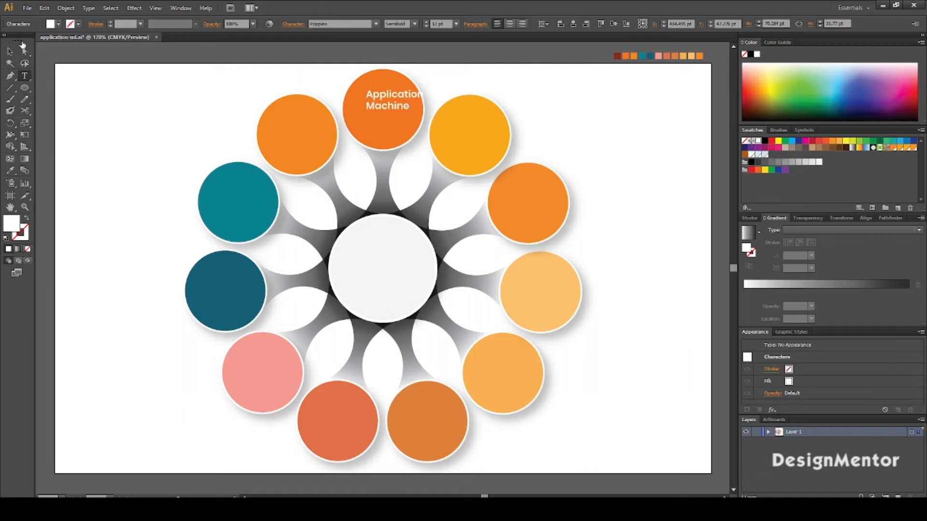
key("ctrl+a")
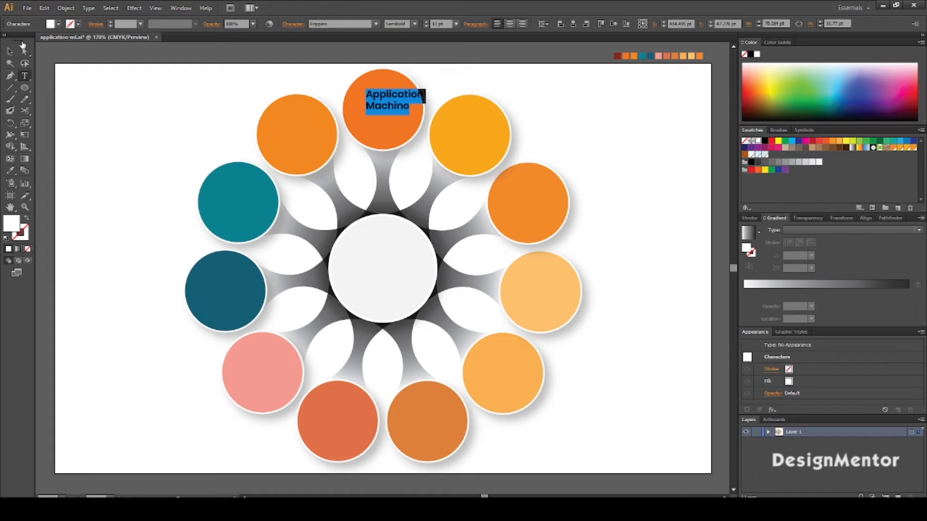
key("Escape")
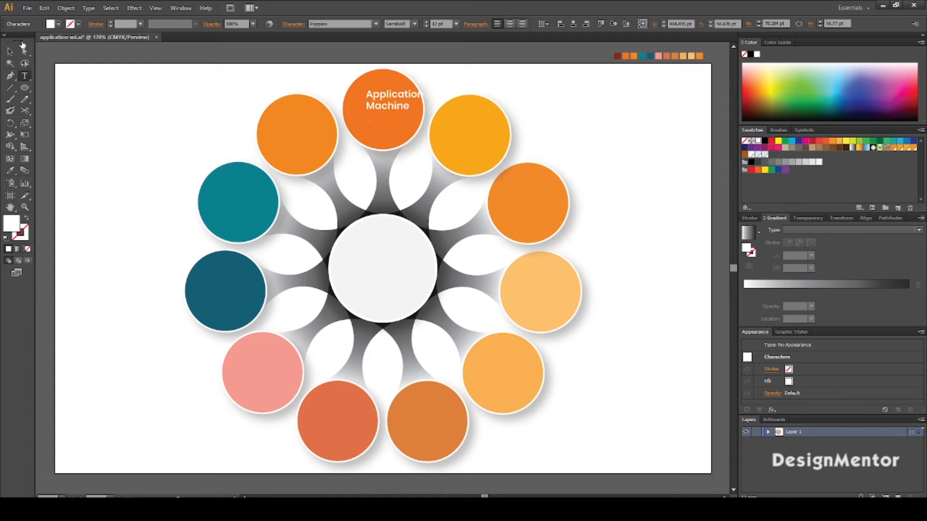
Step: Finish the third line of the label as "Learning" and centre-align all three lines of text
type("ning")
key("ctrl+a")
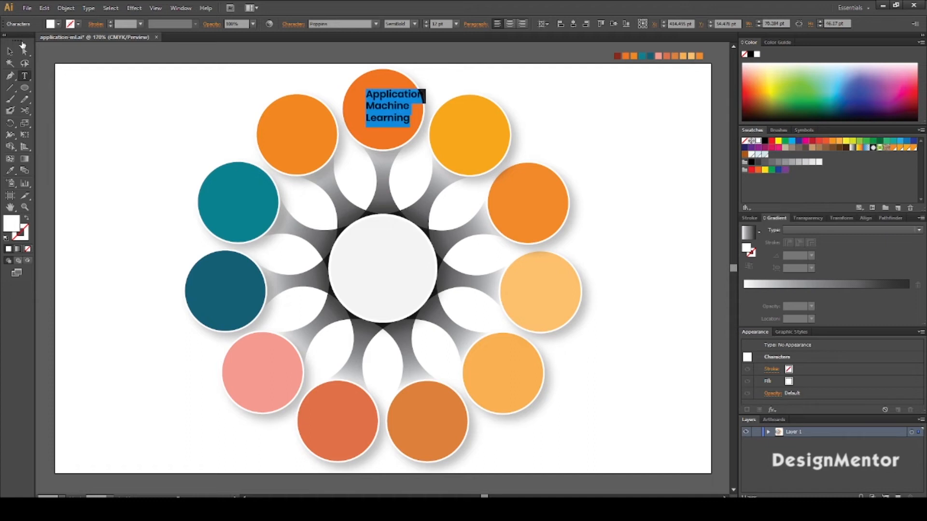
left_click(510, 24)
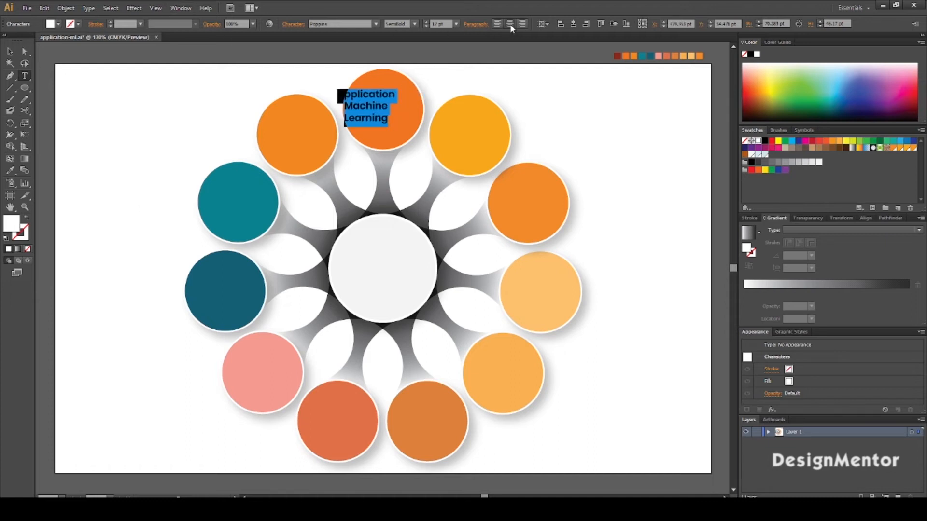
Step: Align the "Application Machine Learning" text horizontally and vertically to the centre of the artboard, inside the light grey circle
left_click(865, 219)
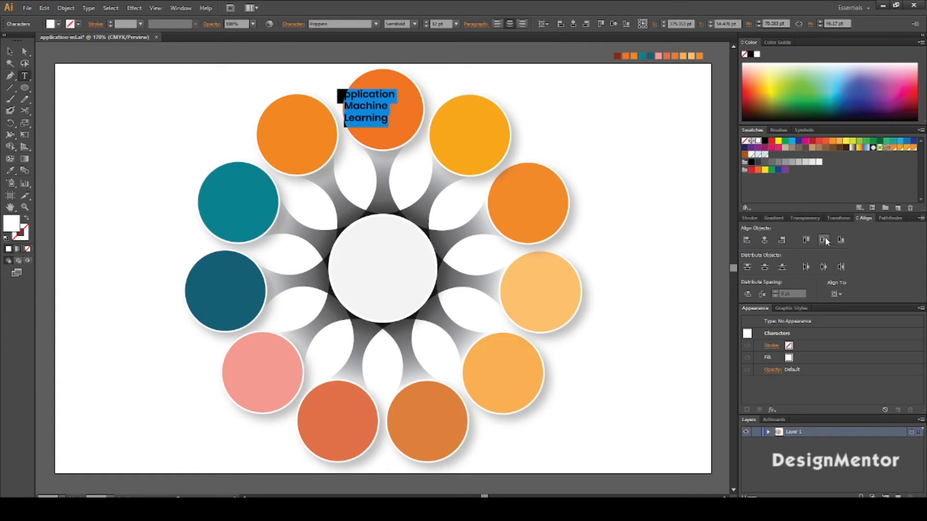
left_click(10, 51)
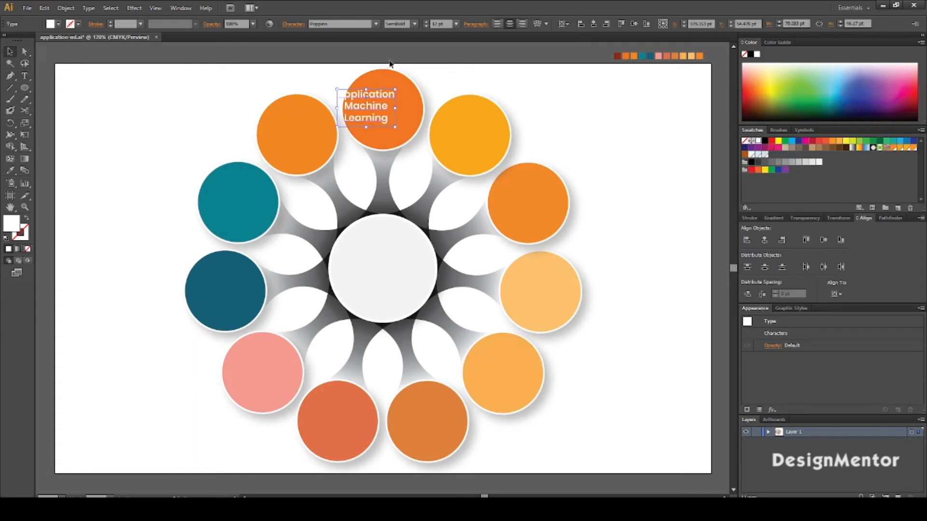
left_click(764, 240)
left_click(823, 240)
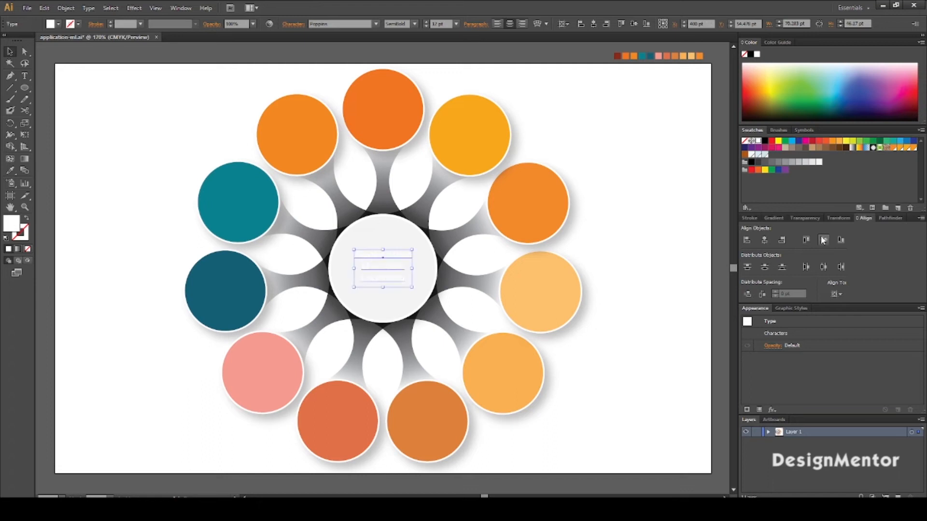
Step: Fill the central label with black and set its font size to 14 pt
left_click(58, 24)
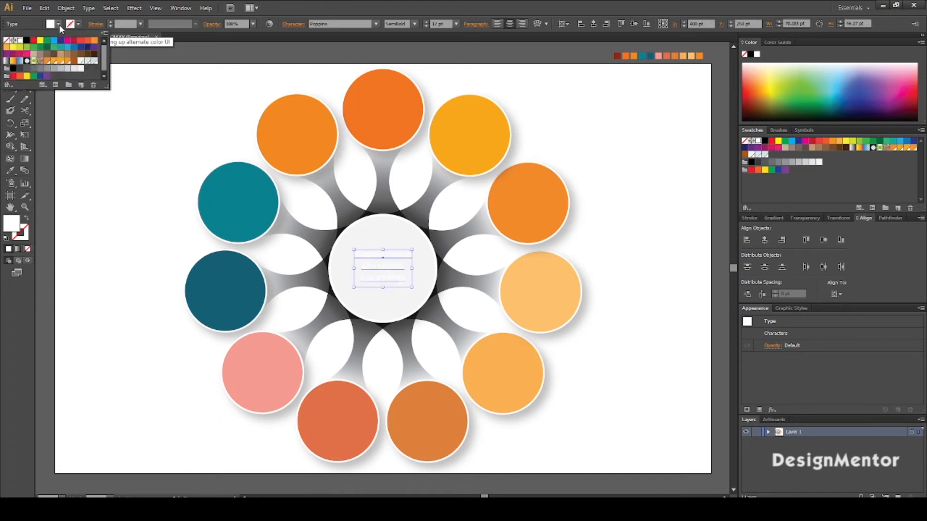
left_click(14, 69)
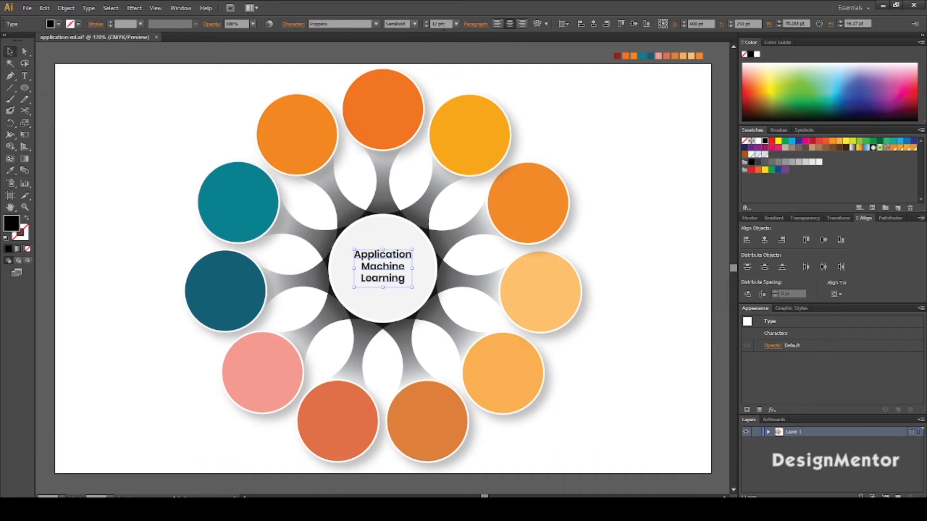
left_click(440, 25)
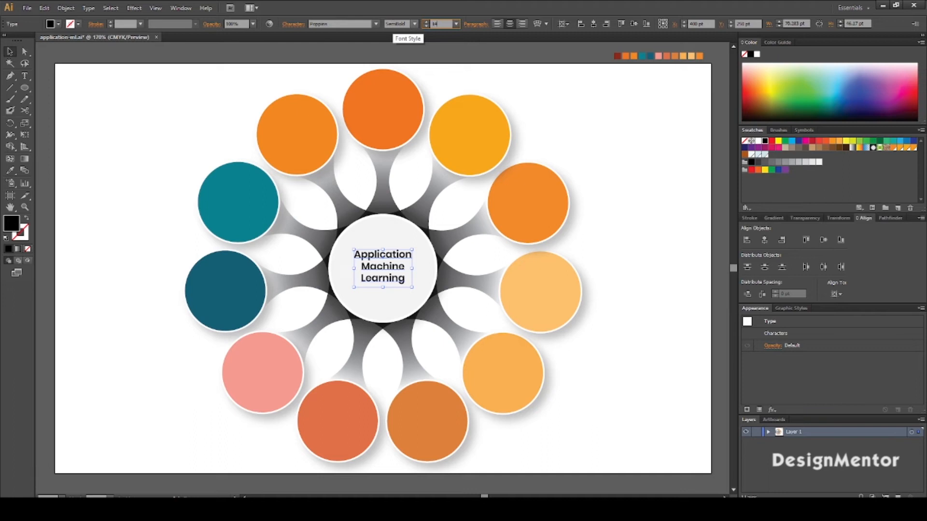
key("Return")
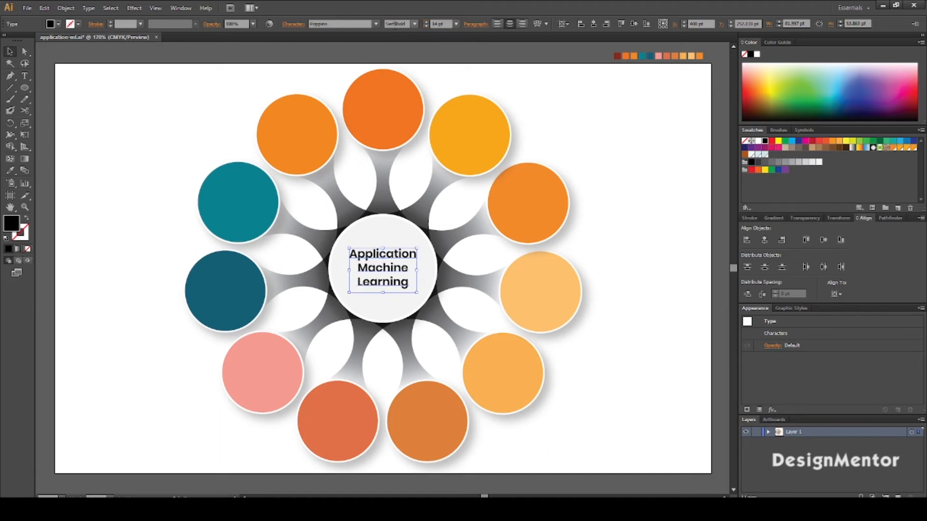
Step: Fill the central label with white and recolour the centre circle with the dark red sampled from the palette above the artboard
left_click(58, 25)
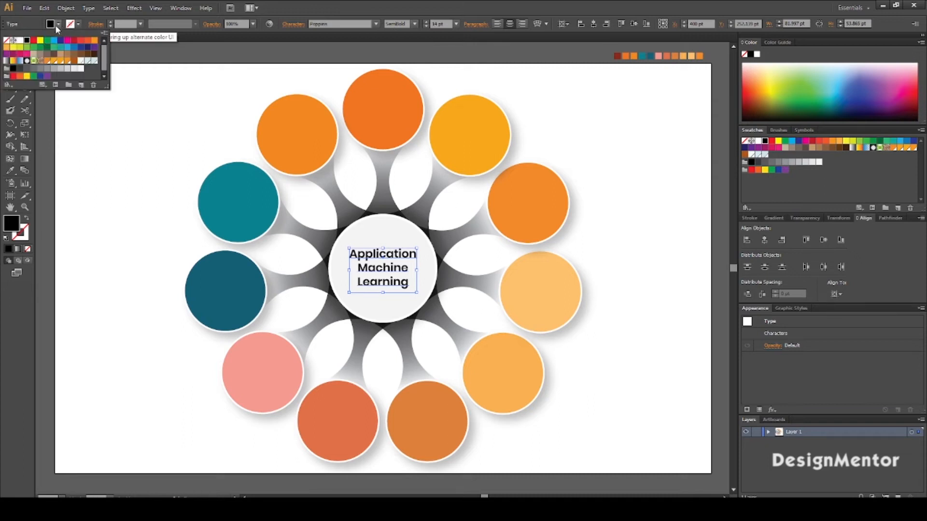
left_click(20, 41)
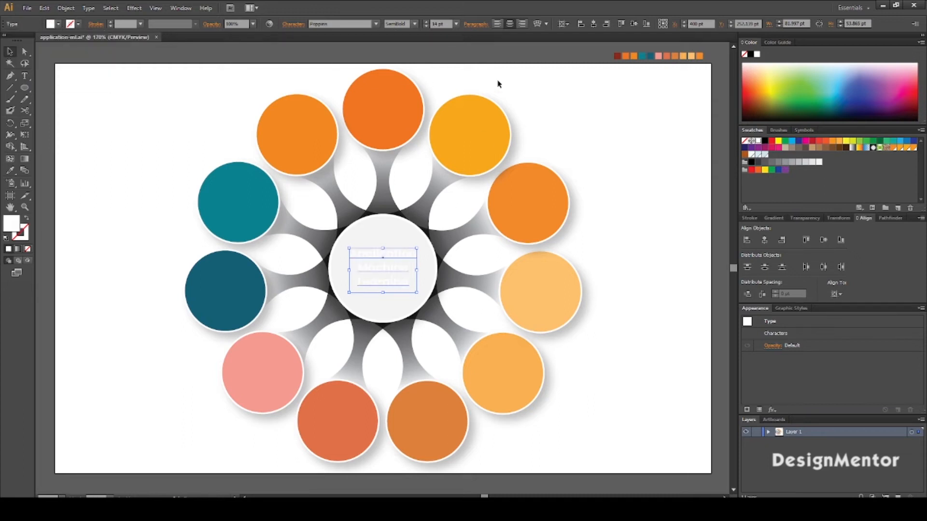
left_click(385, 234)
key("i")
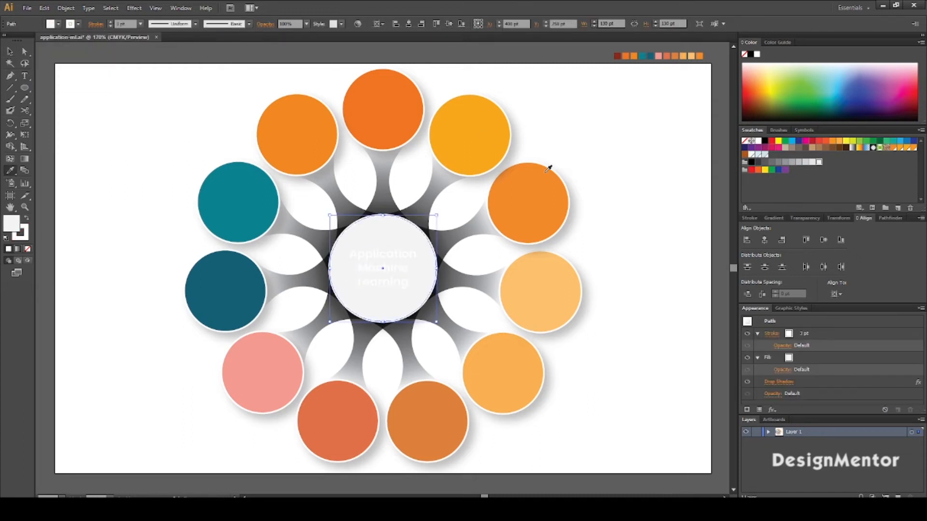
left_click(617, 56)
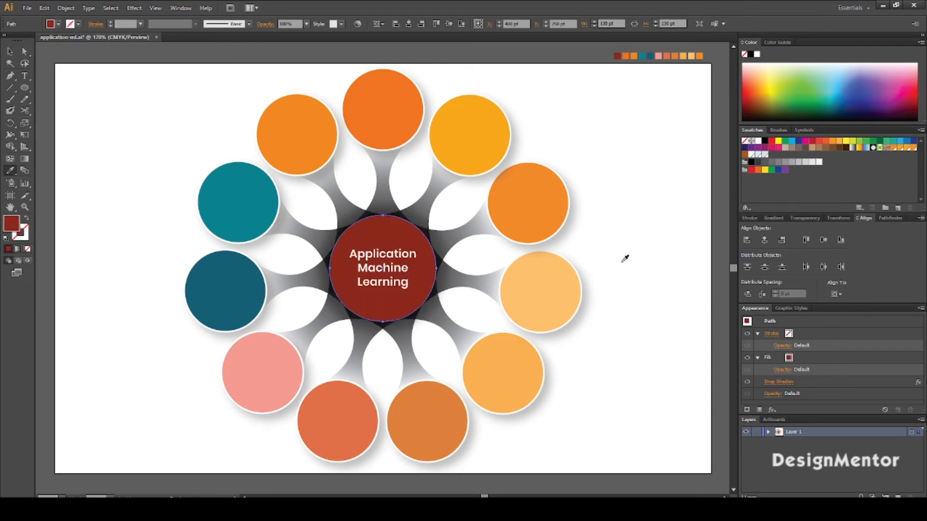
Step: Give the dark red centre circle a 3 pt white stroke and deselect it
key("v")
left_click(384, 256)
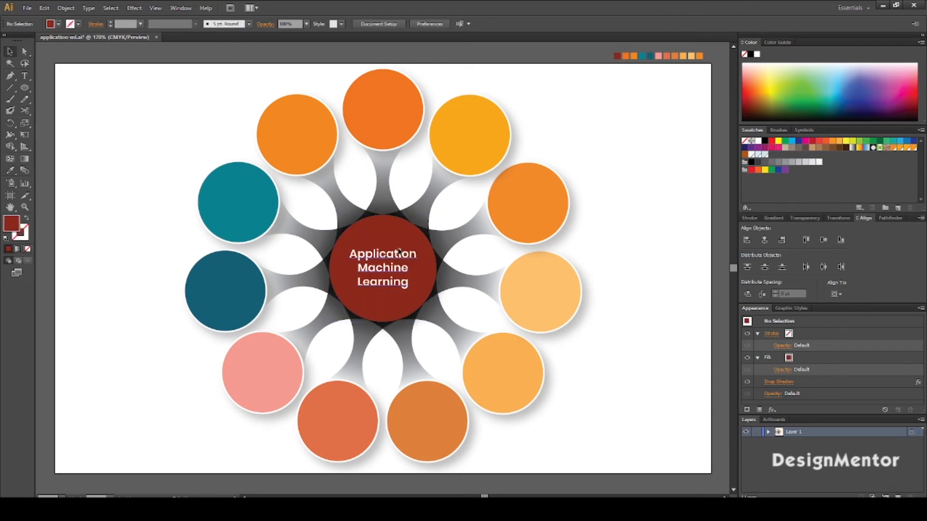
left_click(390, 235)
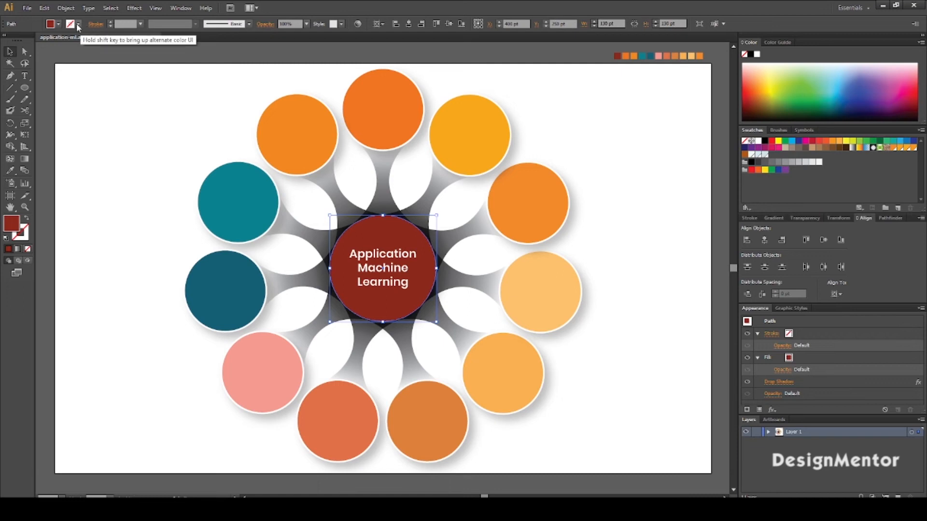
left_click(124, 23)
type("3")
key("Return")
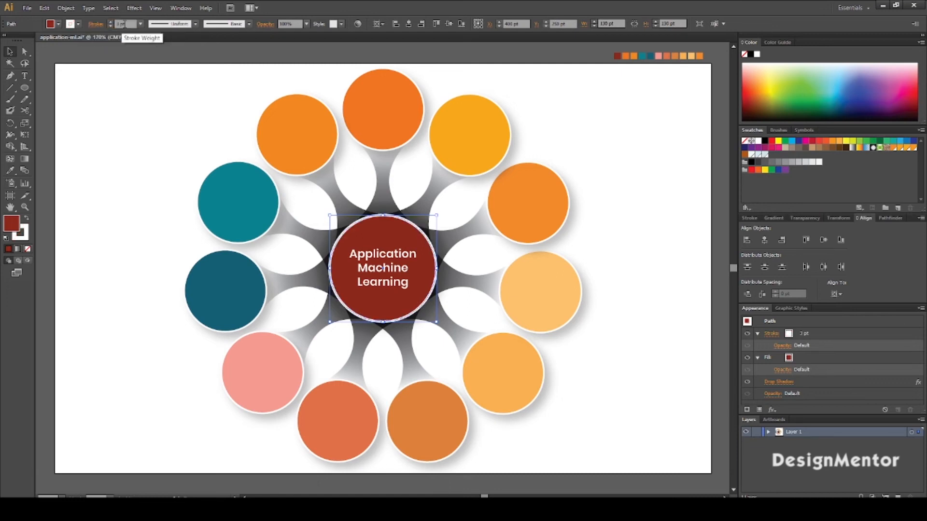
left_click(626, 191)
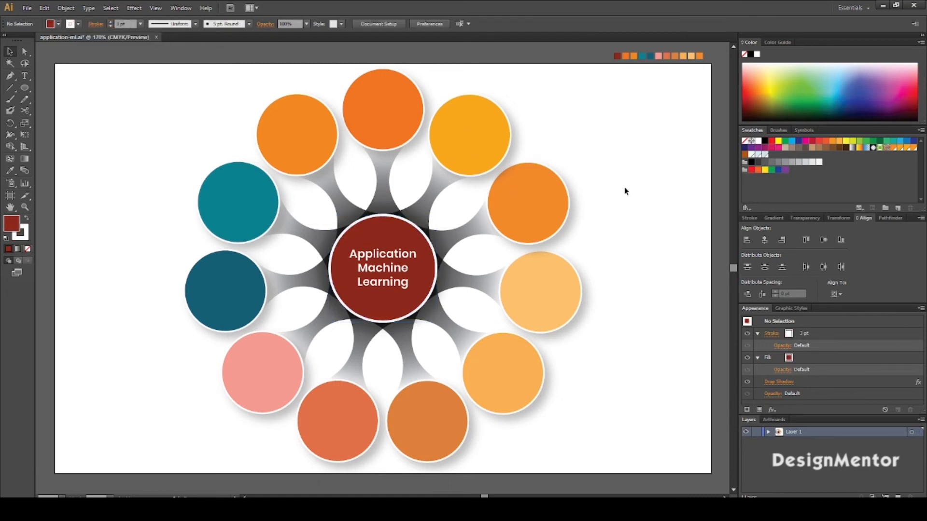
Step: Copy the central label in place and move the copy straight up into the orange circle at the top of the ring
left_click(399, 255)
key("ctrl+c")
key("ctrl+f")
key("shift+Up")
key("shift+Up")
key("shift+Up")
key("shift+Up")
key("shift+Up")
key("shift+Up")
key("shift+Up")
key("shift+Up")
key("shift+Up")
key("shift+Up")
key("shift+Up")
key("shift+Up")
key("shift+Up")
key("shift+Up")
key("shift+Up")
key("shift+Up")
key("shift+Up")
key("shift+Up")
key("shift+Up")
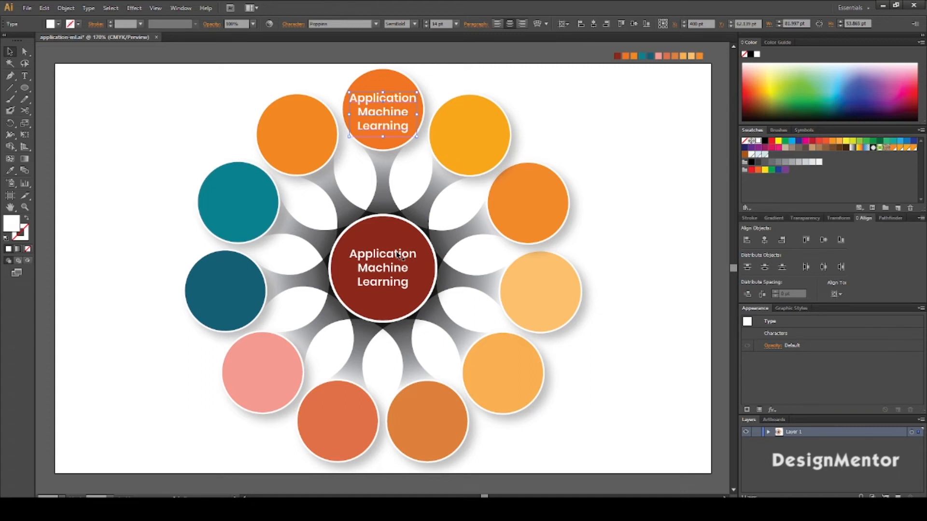
Step: Replace the copied label's text with "Automatic", "Language" and "Translation" on three lines
double_click(393, 103)
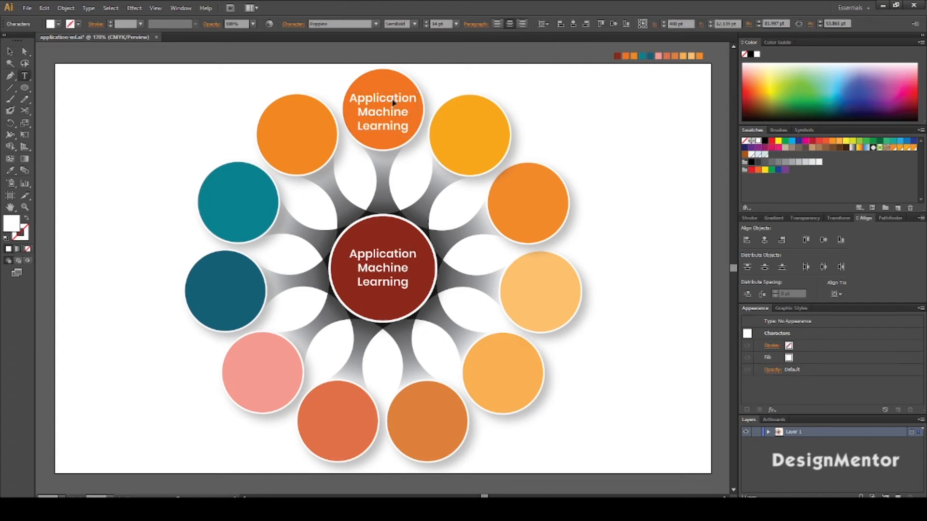
double_click(393, 103)
key("ctrl+a")
type("Automatic Language")
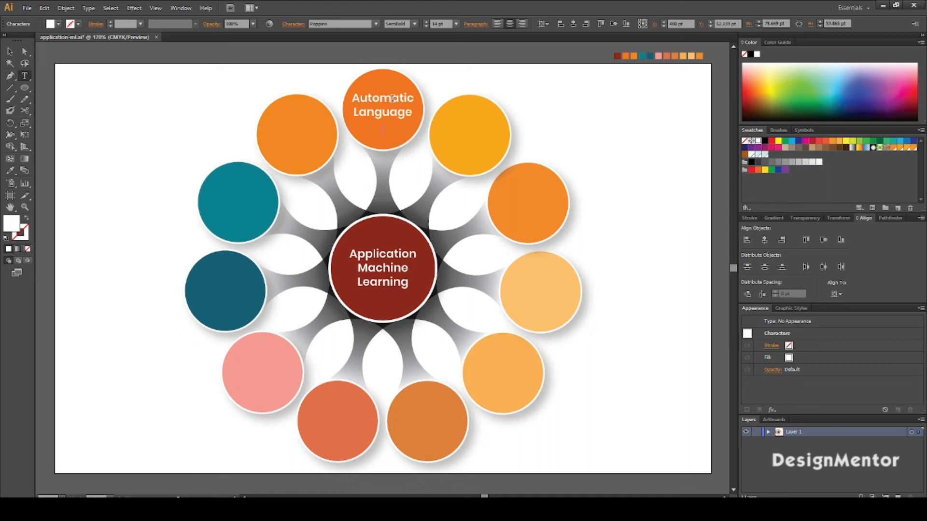
key("Return")
type("Translation")
Step: Nudge the "Automatic Language Translation" label slightly upward within the top orange circle
key("ctrl+a")
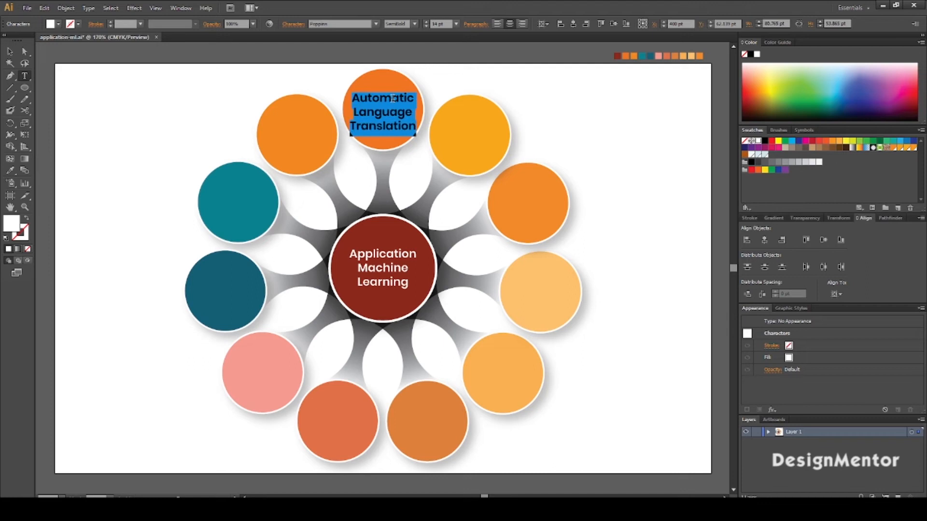
left_click(443, 24)
left_click(9, 52)
key("Up")
key("Up")
key("Up")
key("Up")
key("Up")
key("Up")
key("Down")
key("Down")
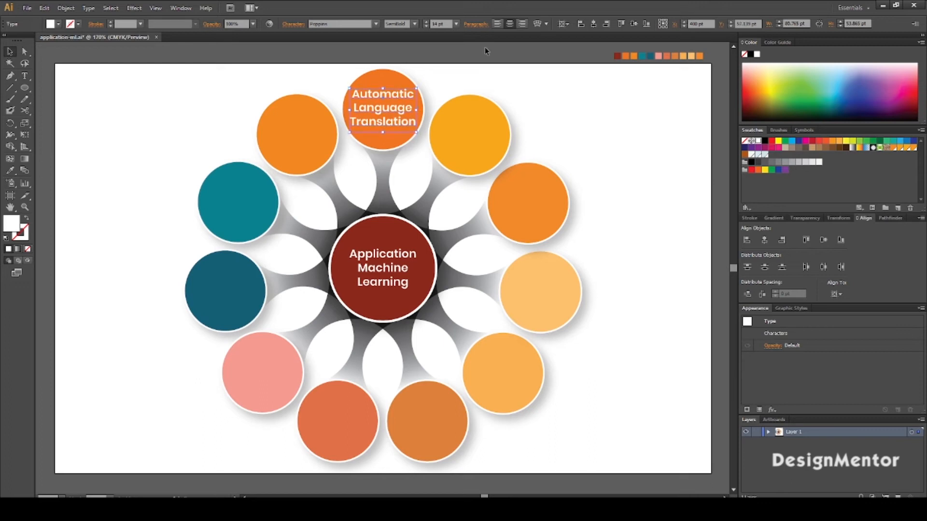
Step: Reduce the "Automatic Language Translation" label to 12 pt and centre it horizontally with the orange circle behind it
key("ctrl+shift+comma")
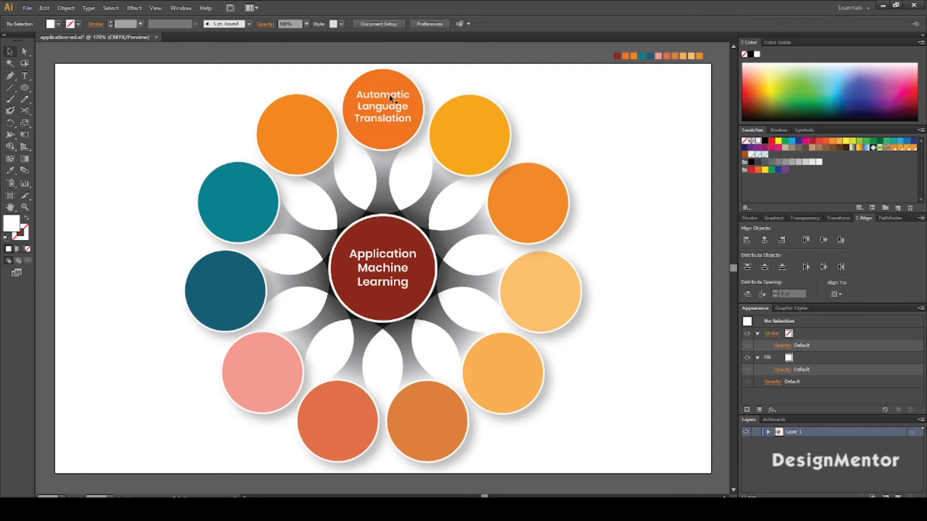
key("ctrl+shift+a")
left_click(399, 106)
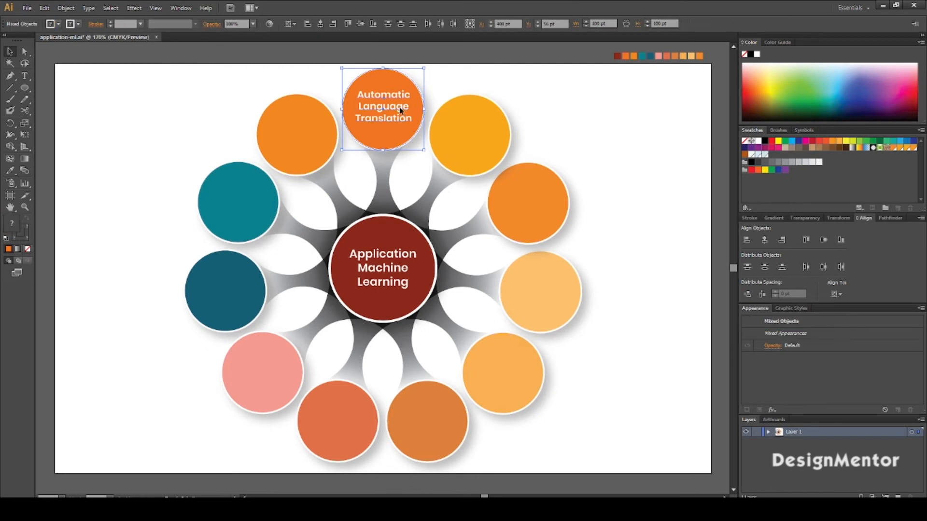
left_click(765, 241)
left_click(710, 369)
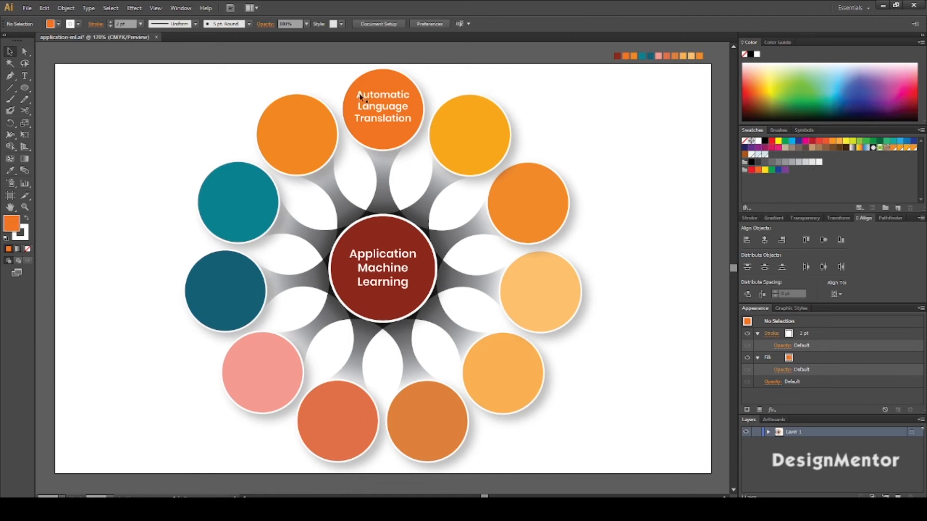
Step: Copy the "Automatic Language Translation" label in place and move the copy into the orange circle just left of the top one
left_click(387, 97)
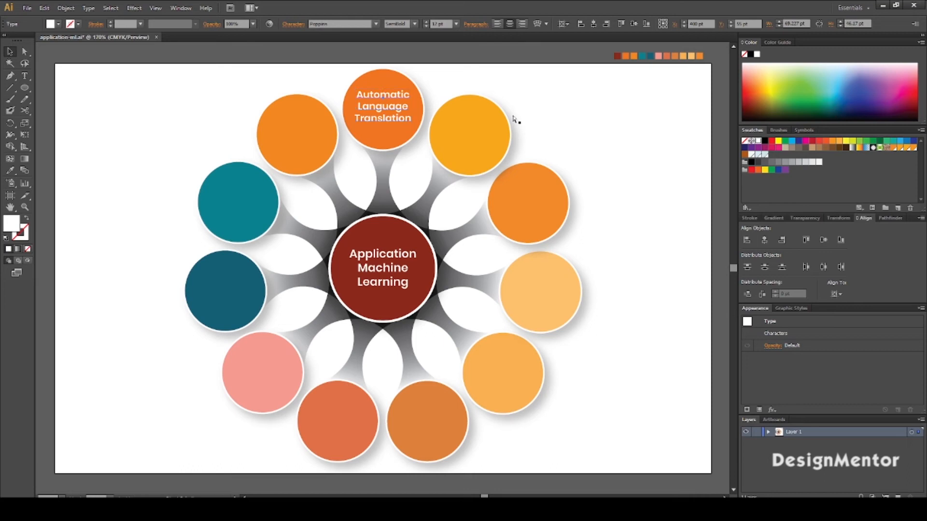
key("ctrl+c")
key("ctrl+f")
key("shift+Left")
key("shift+Left")
key("shift+Down")
key("shift+Left")
key("shift+Left")
key("shift+Down")
key("shift+Left")
key("shift+Left")
key("shift+Down")
key("shift+Left")
key("shift+Left")
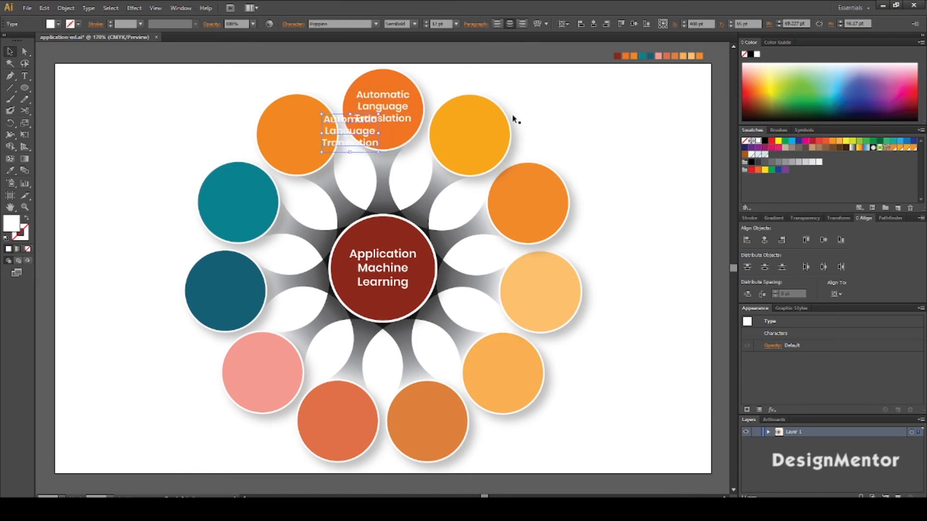
key("shift+Left")
key("shift+Left")
key("Left")
key("Left")
key("Left")
key("Left")
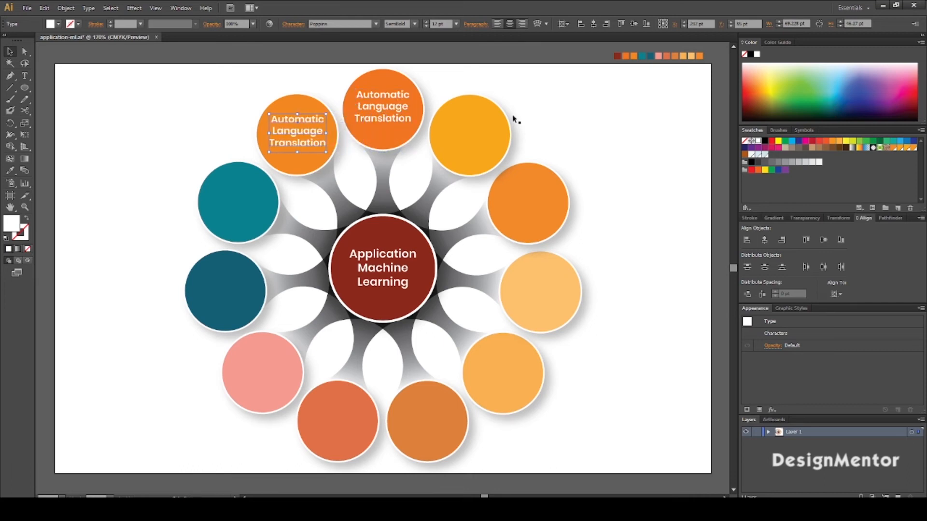
key("Right")
Step: Replace the new copy's text with "Medical" and "Diagnosis" on two lines
double_click(299, 120)
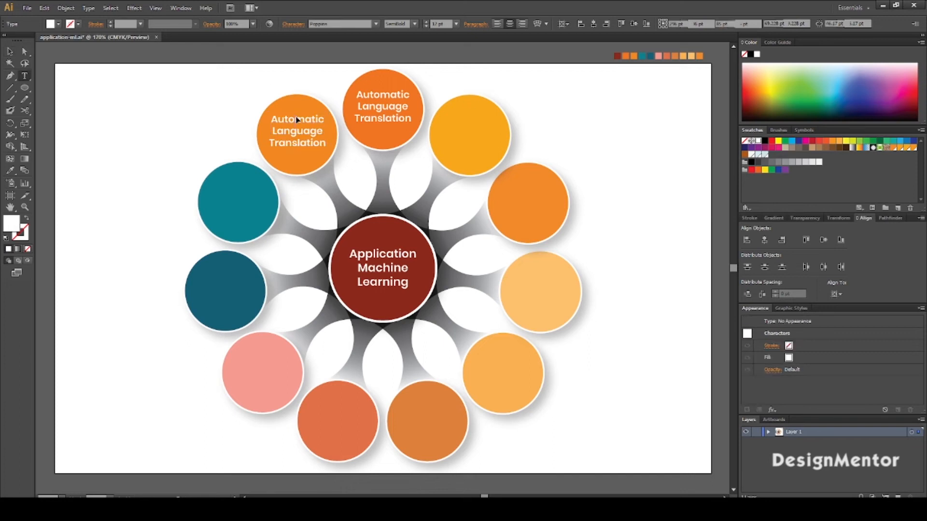
key("ctrl+a")
type("Me")
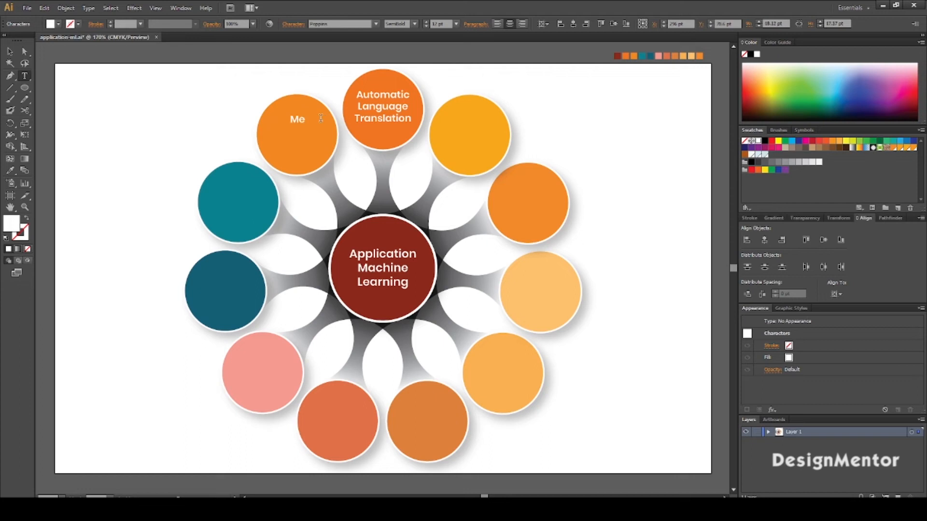
type("dical")
key("Return")
type("Diagnosis")
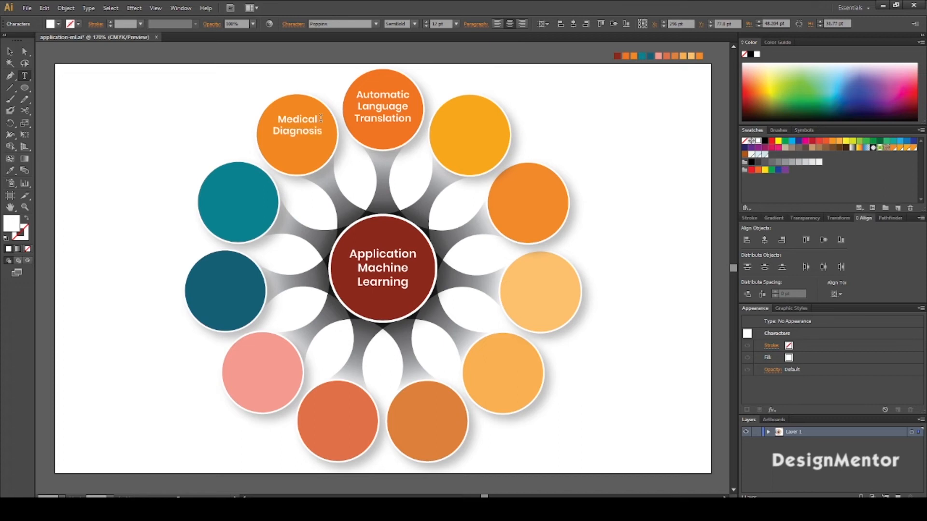